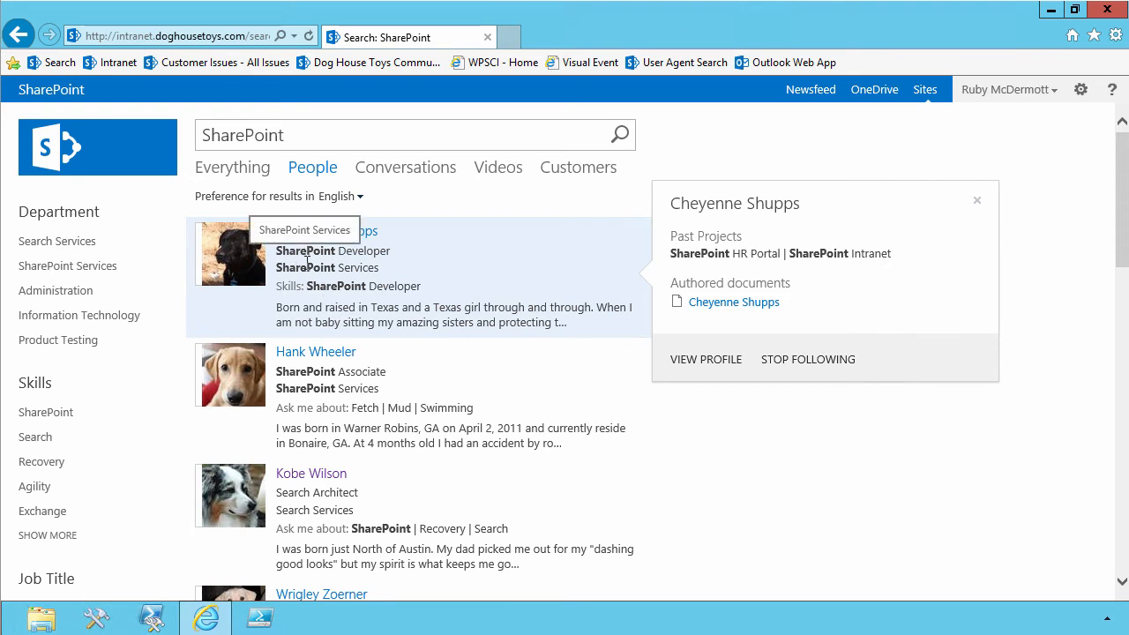
mouse_move(319, 386)
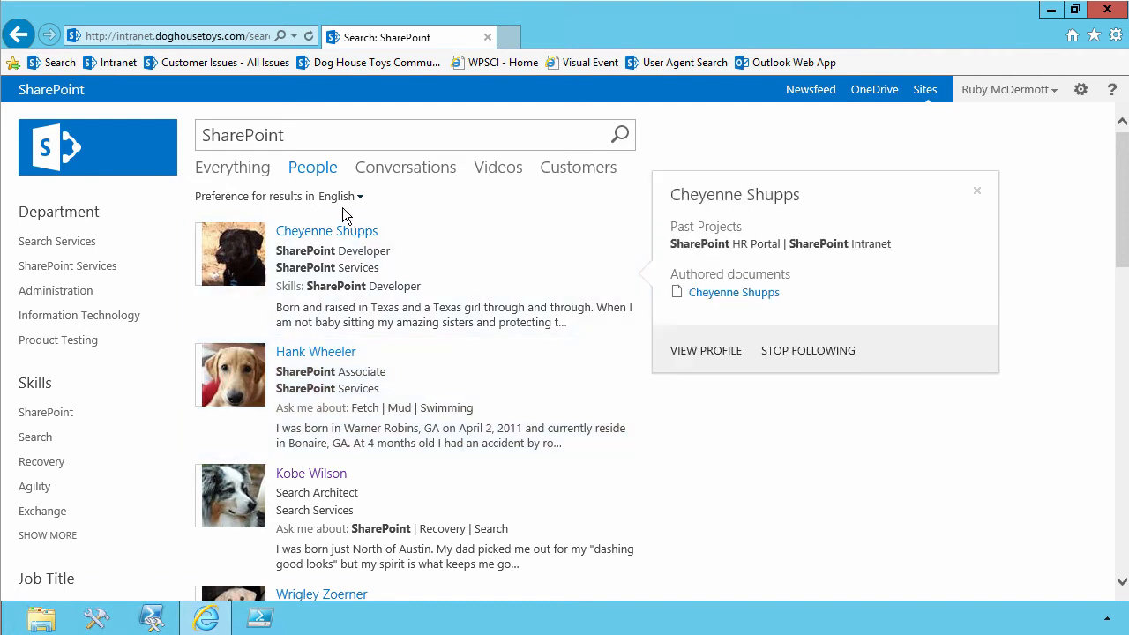
click(251, 142)
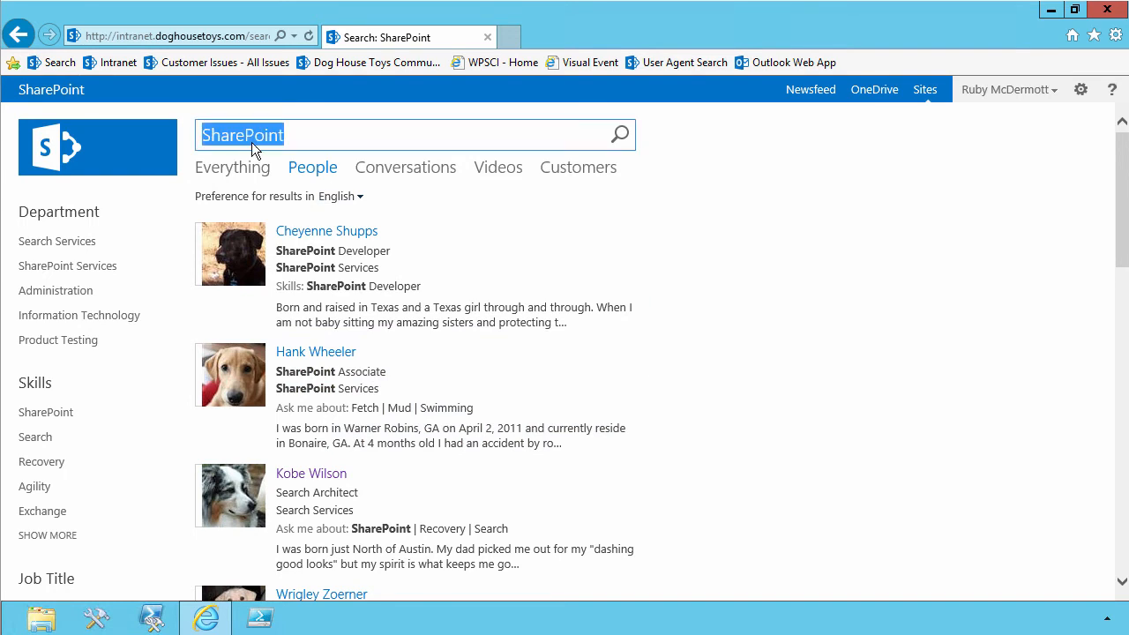
- Open the site collection's search query rules from the site settings and set the result source context to Local People Results (System)
click(1081, 89)
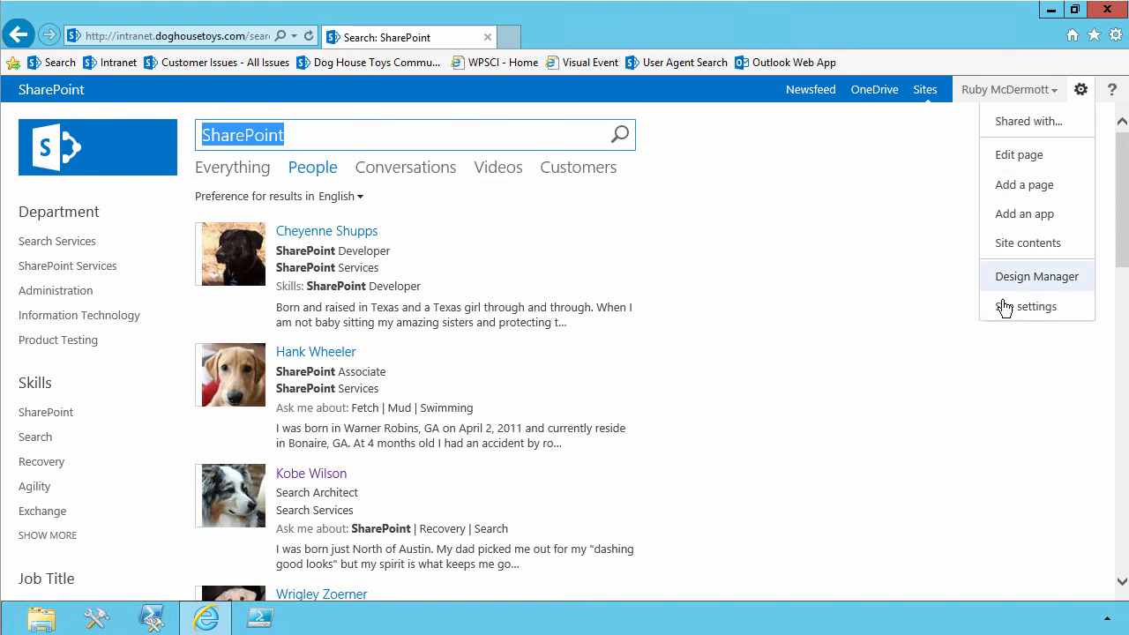
click(1006, 308)
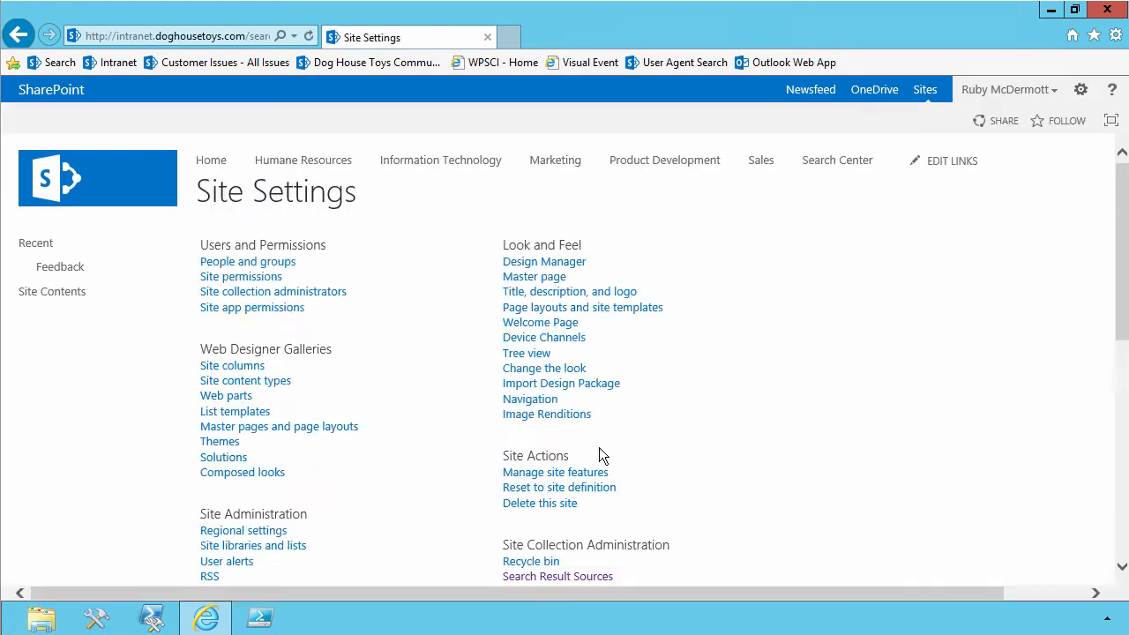
scroll(599, 447, down, 3)
click(583, 454)
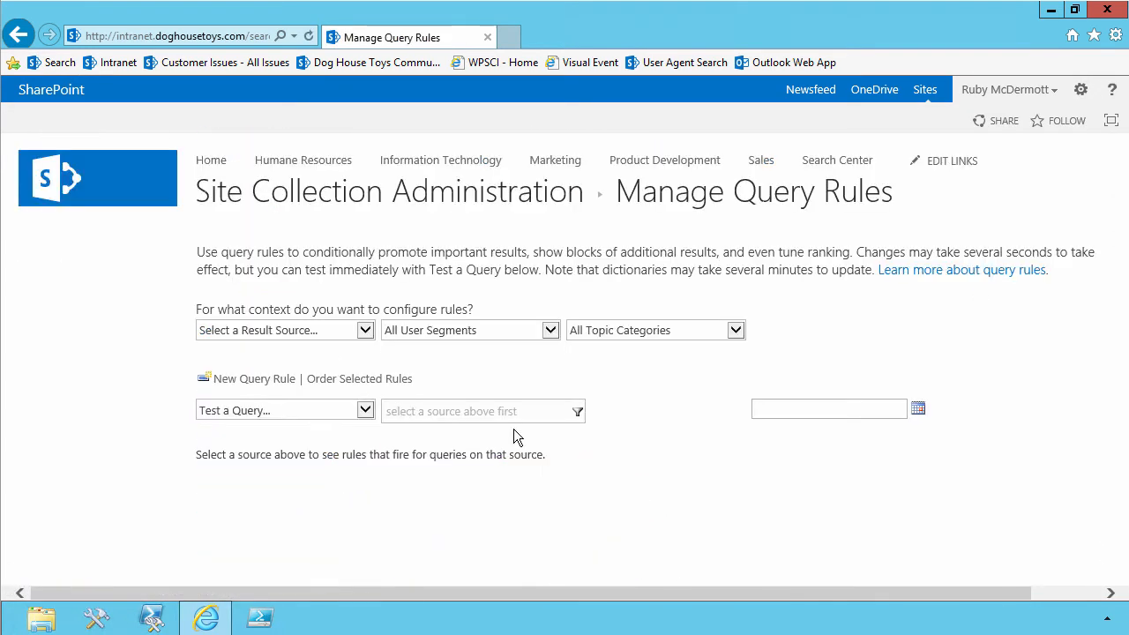
click(326, 333)
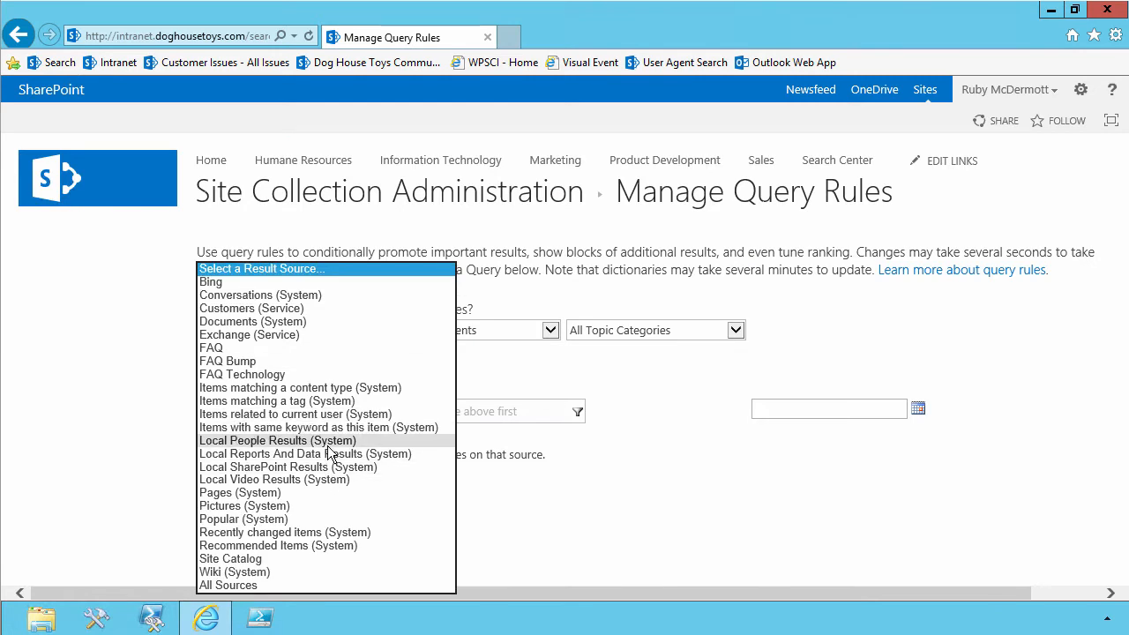
click(327, 441)
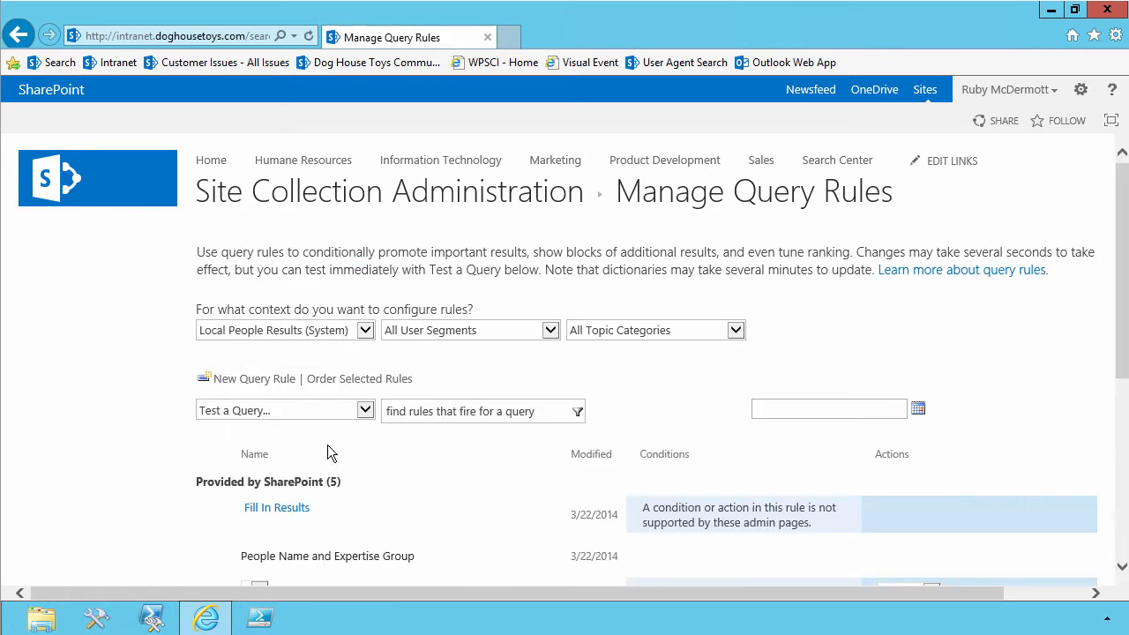
- Start a new query rule named Expertise and remove its default query condition
click(254, 380)
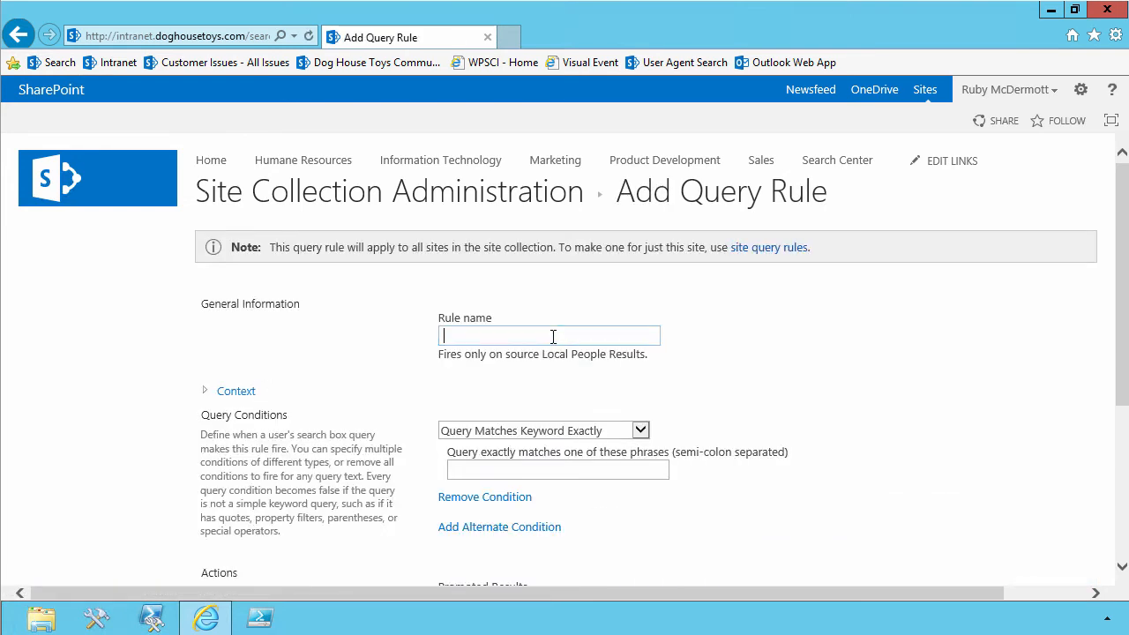
text(Expertise)
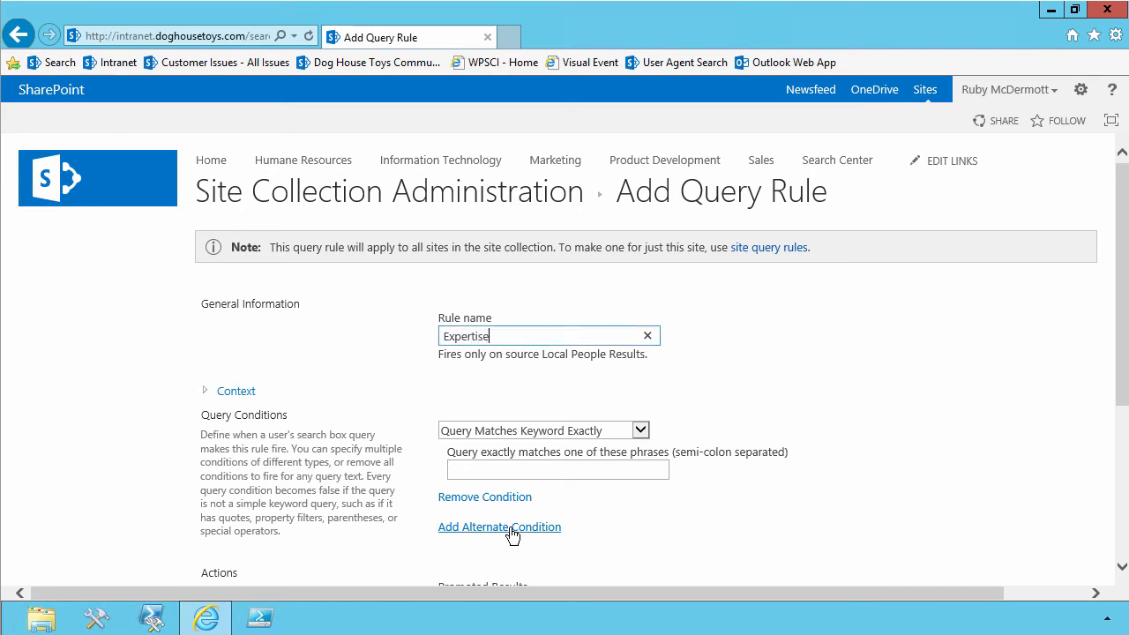
click(481, 498)
- Add a result block to the rule and set its title to People who know about "{subjectTerms}"
scroll(480, 508, down, 3)
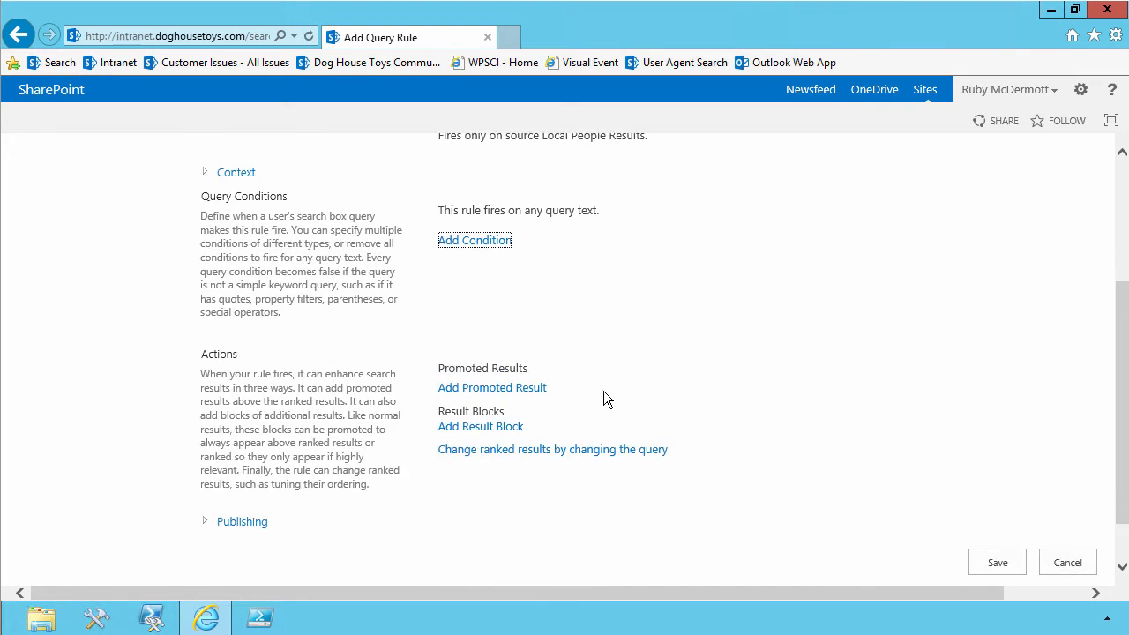
click(483, 431)
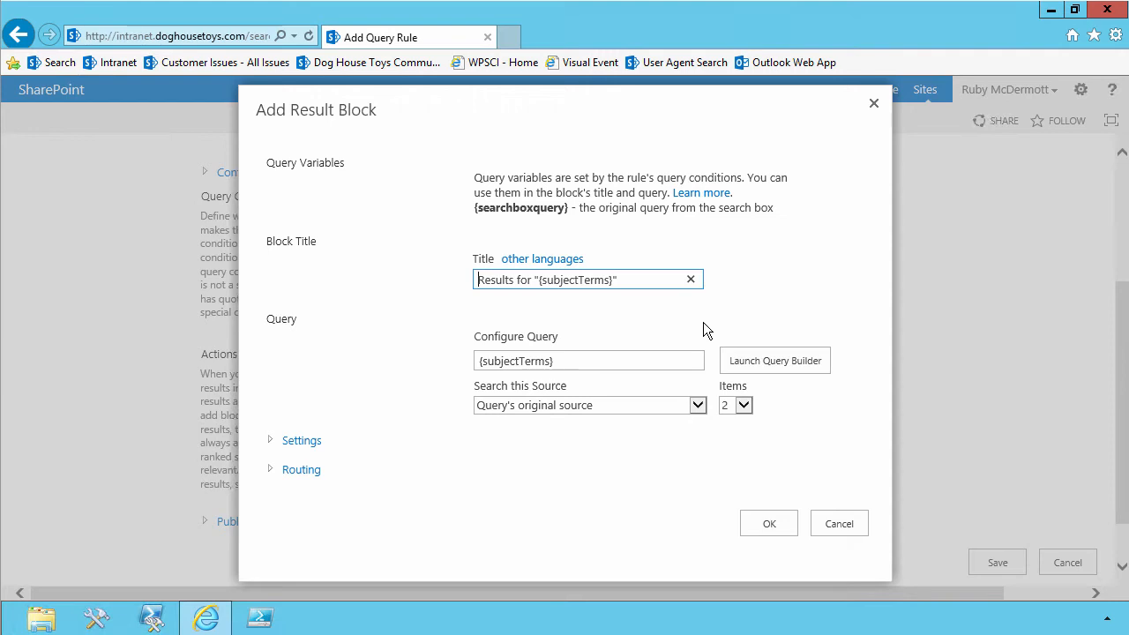
text(Peop)
text(le who kno)
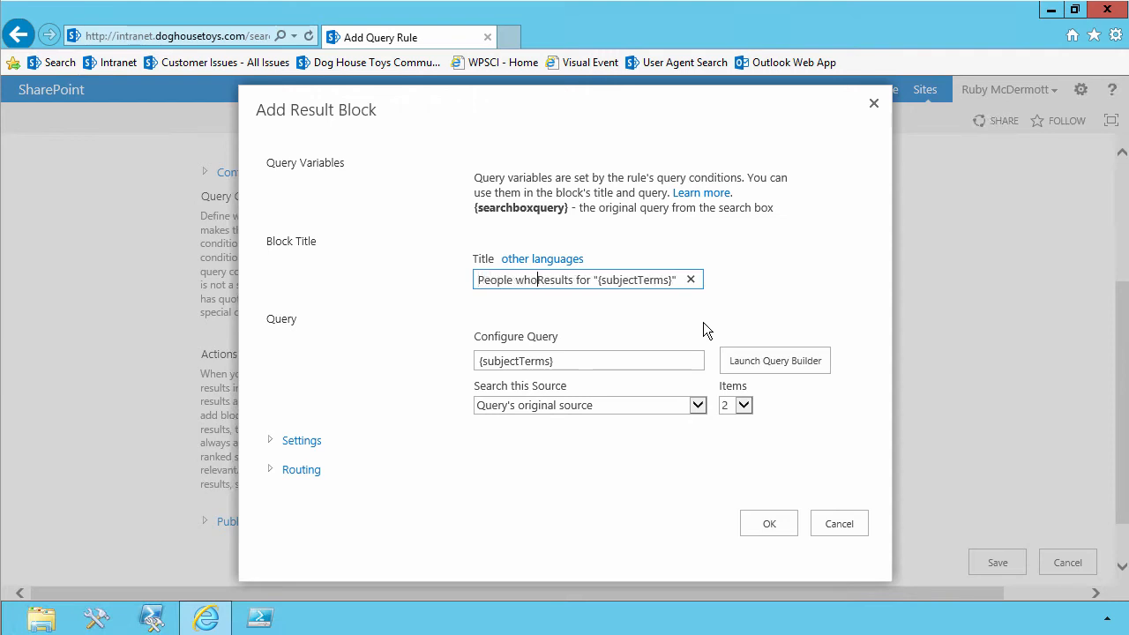
text(w about)
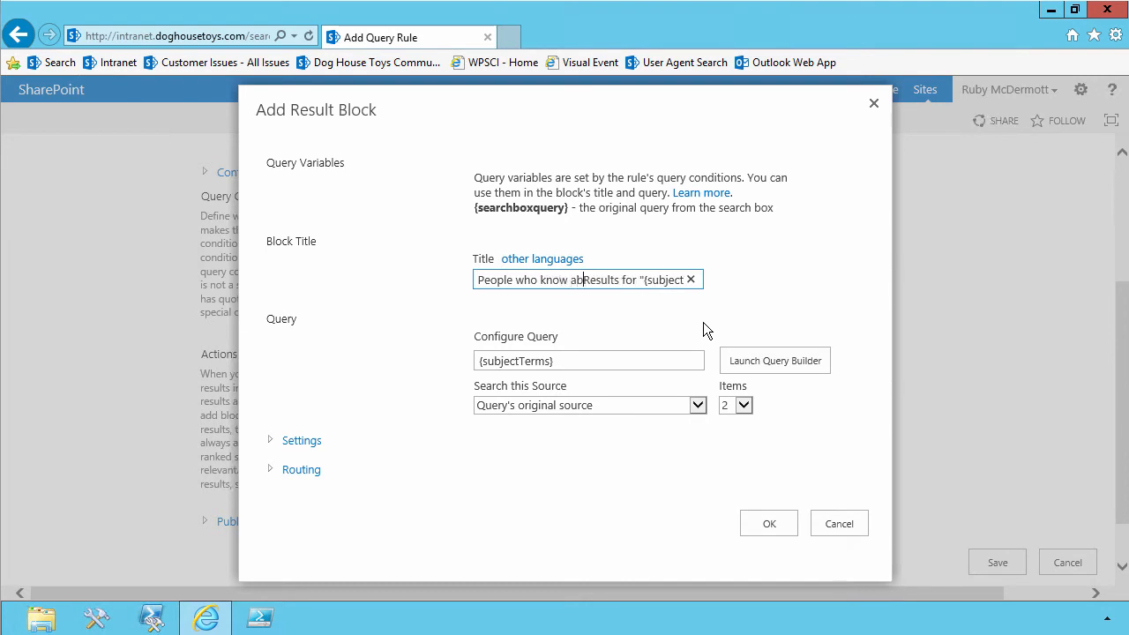
key(Delete)
key(Delete)
key(Delete)
key(Delete)
key(Delete)
key(Delete)
key(Delete)
key(Delete)
key(Delete)
key(Delete)
key(Delete)
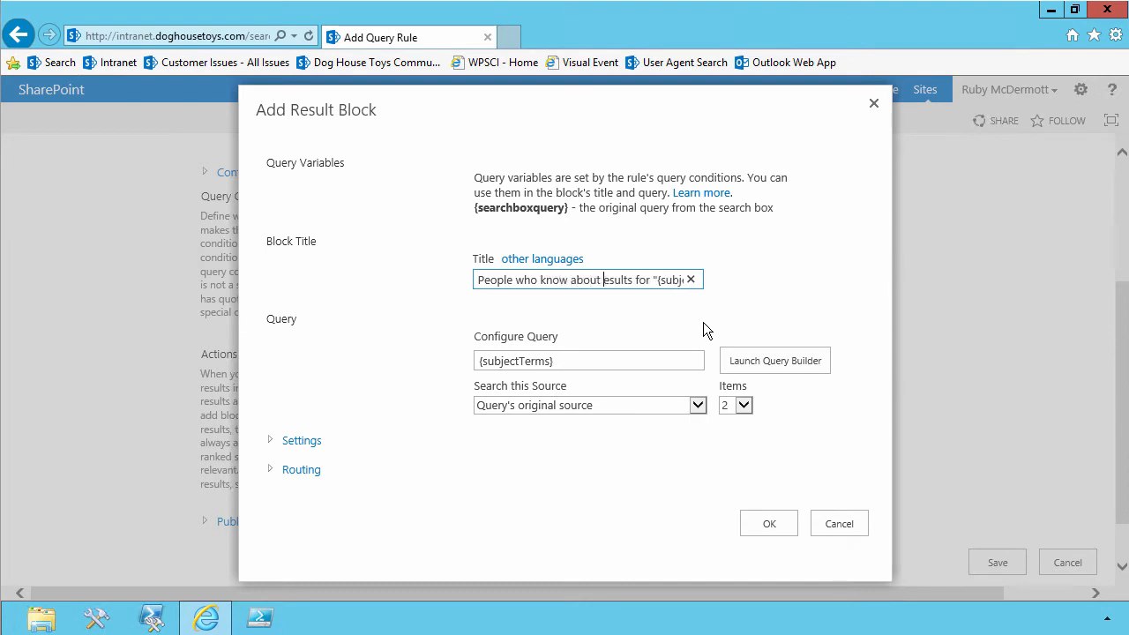
key(Delete)
key(End)
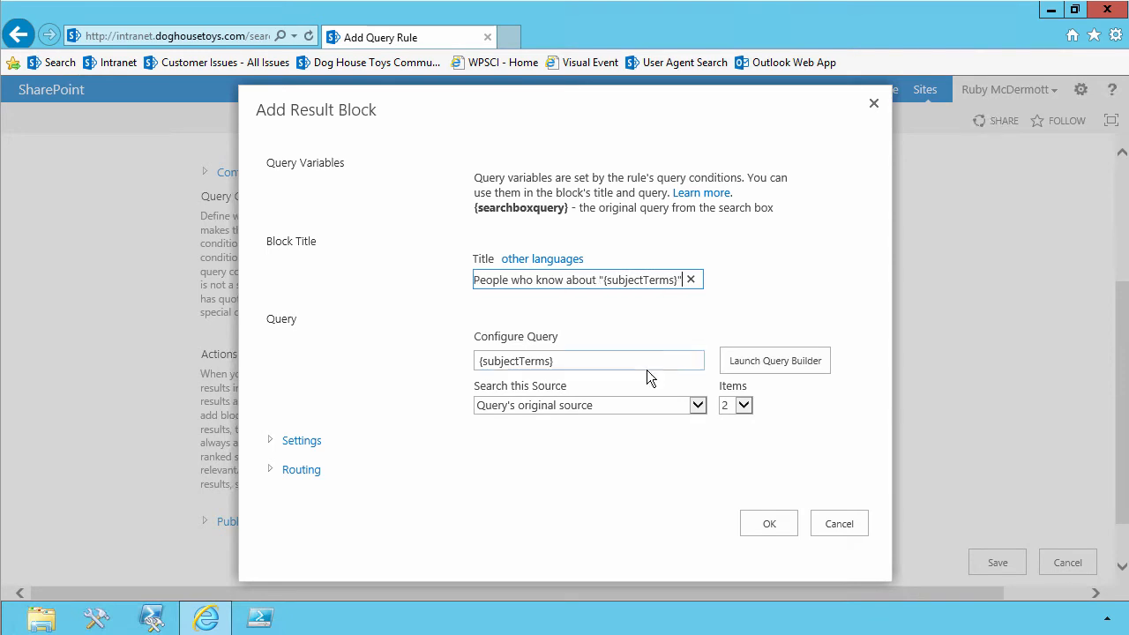
- In the block's query builder, select Local People Results (System) as the source, then copy {subjectTerms} and clear it from the query text
click(812, 365)
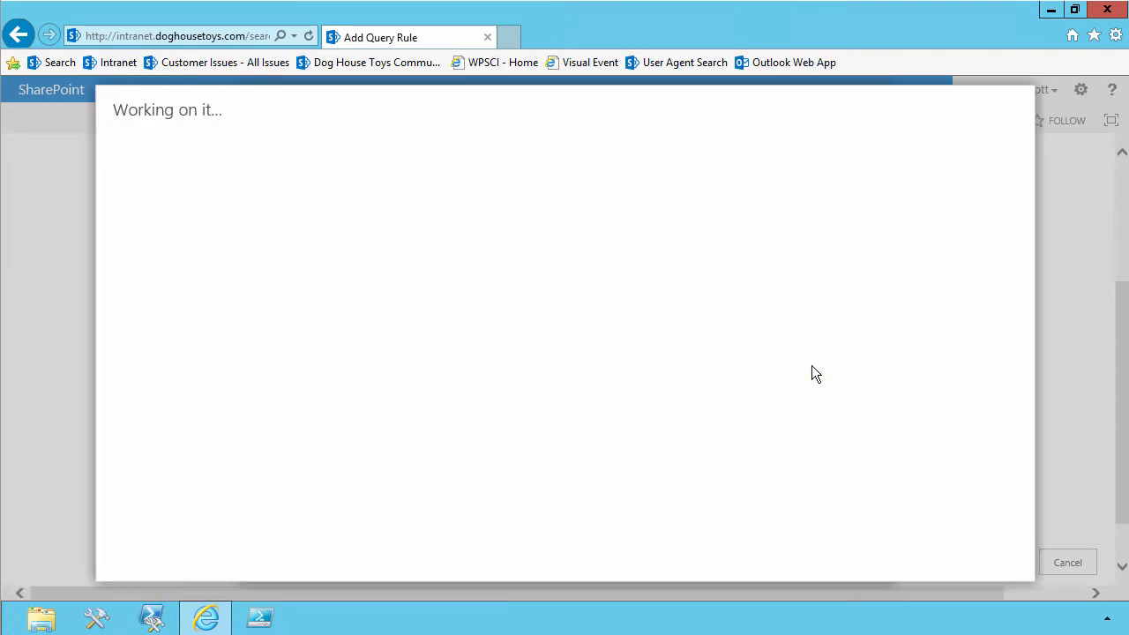
click(455, 185)
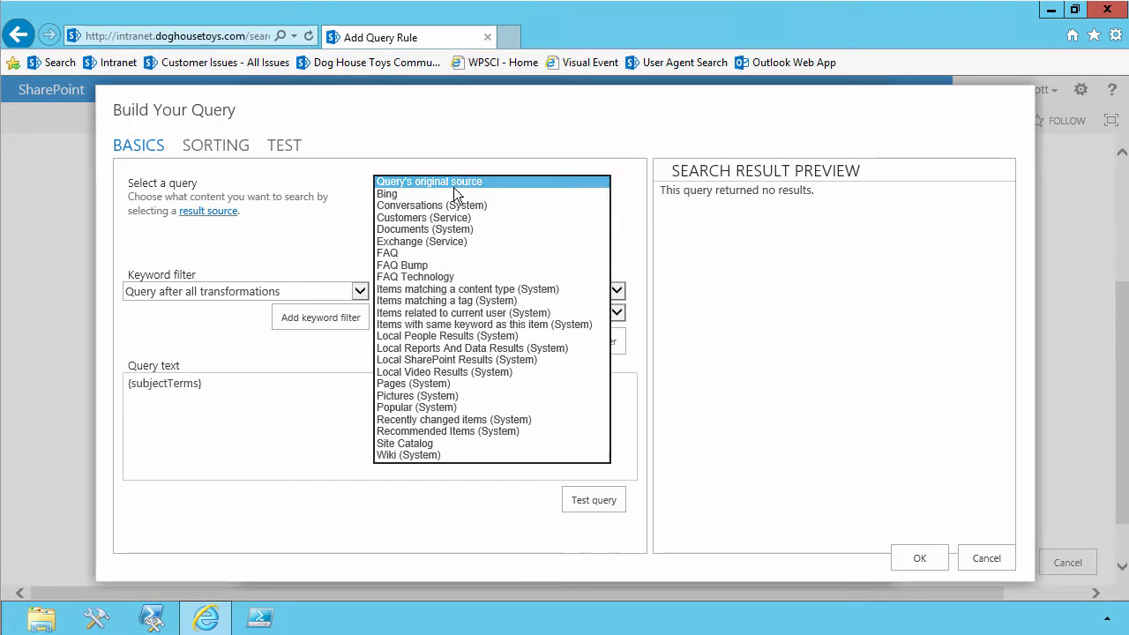
click(451, 336)
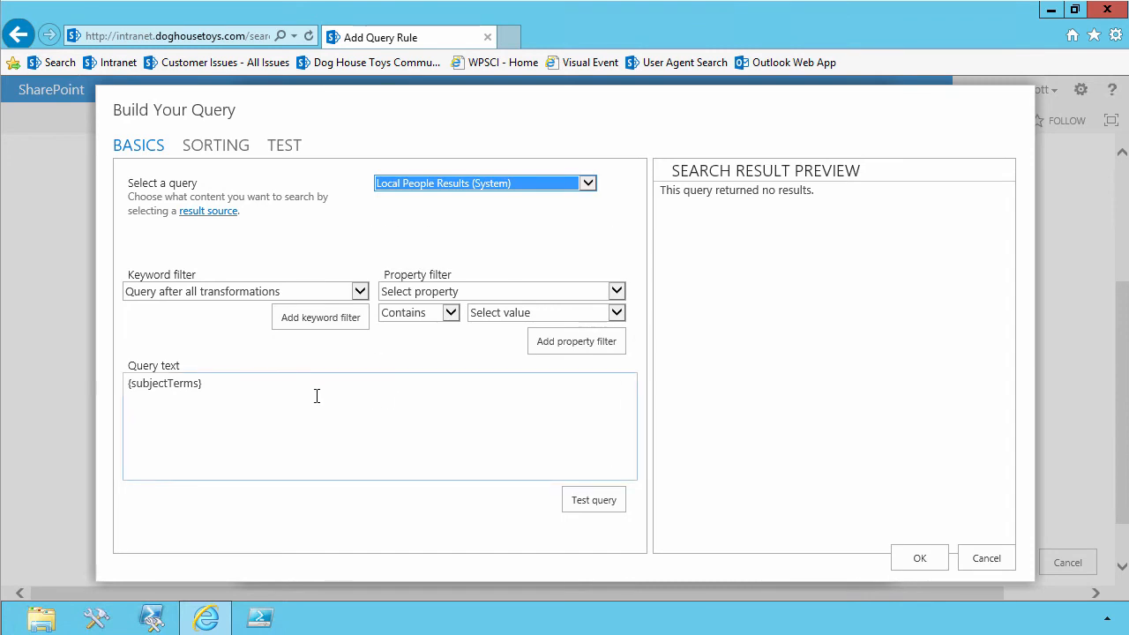
drag(214, 381, 83, 393)
key(ctrl+c)
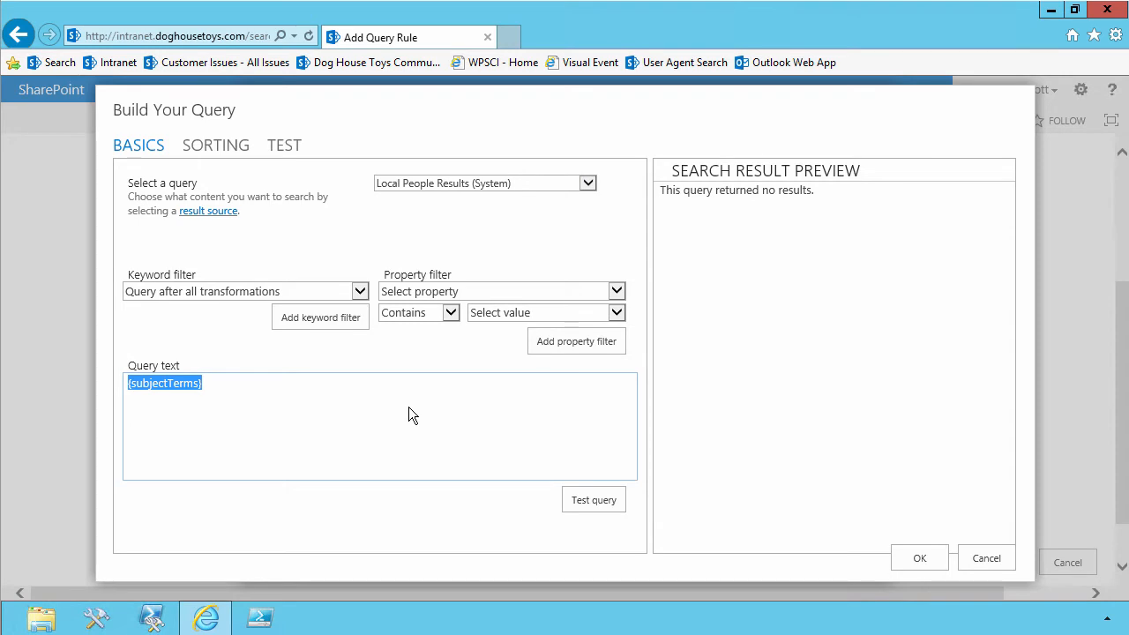
key(Delete)
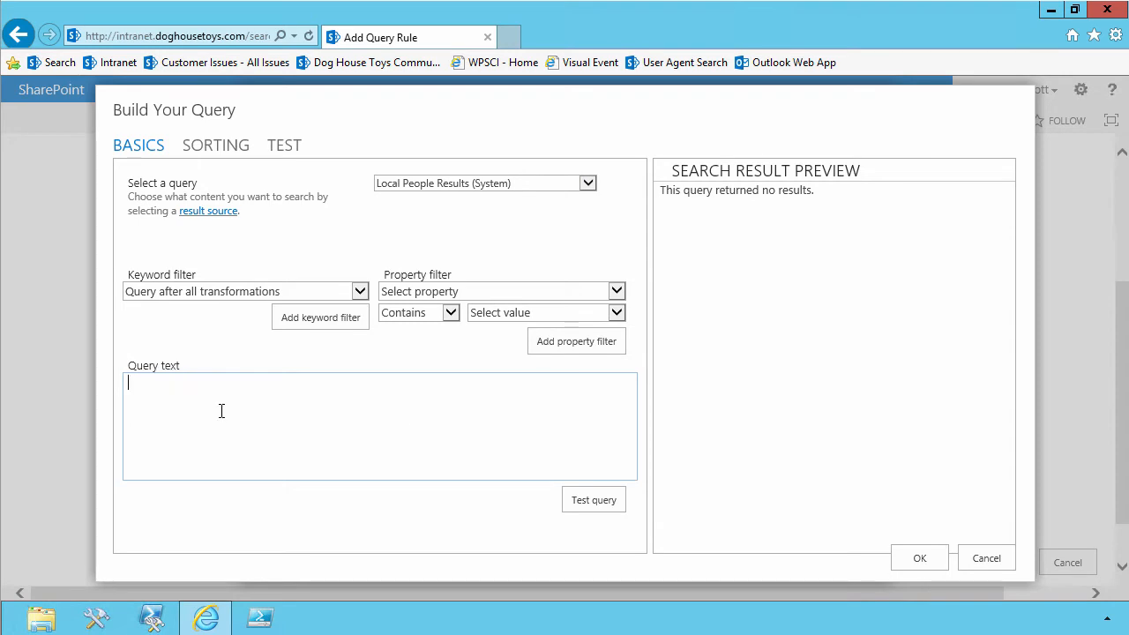
- Add a property filter where the managed property Responsibilities contains the manual value {subjectTerms}
click(432, 292)
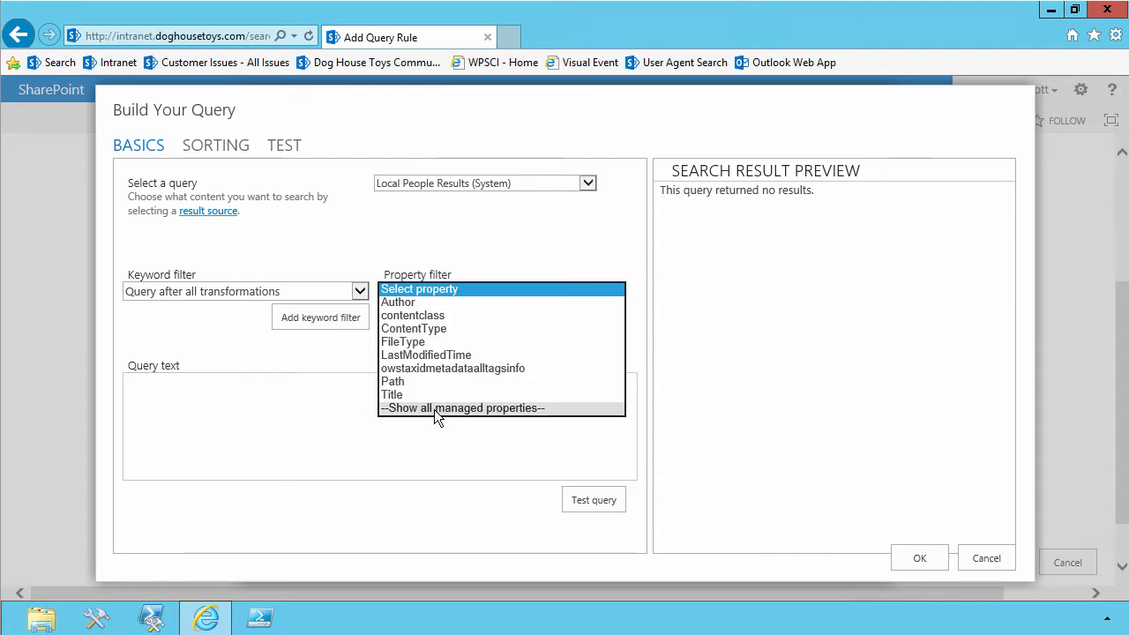
click(434, 409)
click(421, 291)
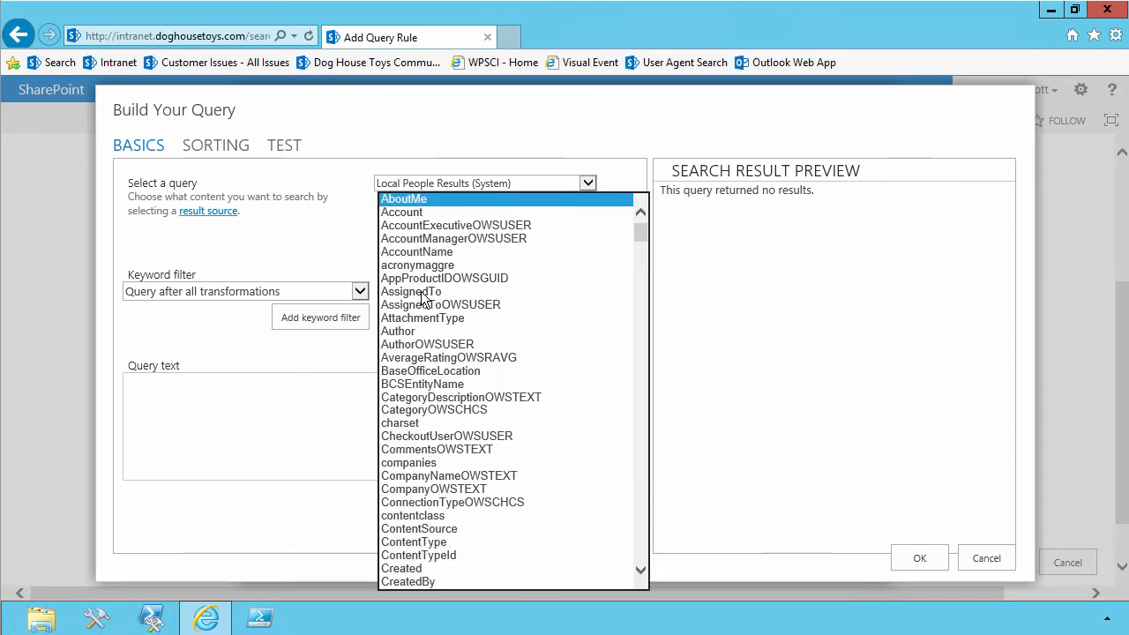
scroll(422, 300, down, 20)
scroll(414, 318, down, 20)
scroll(412, 313, down, 20)
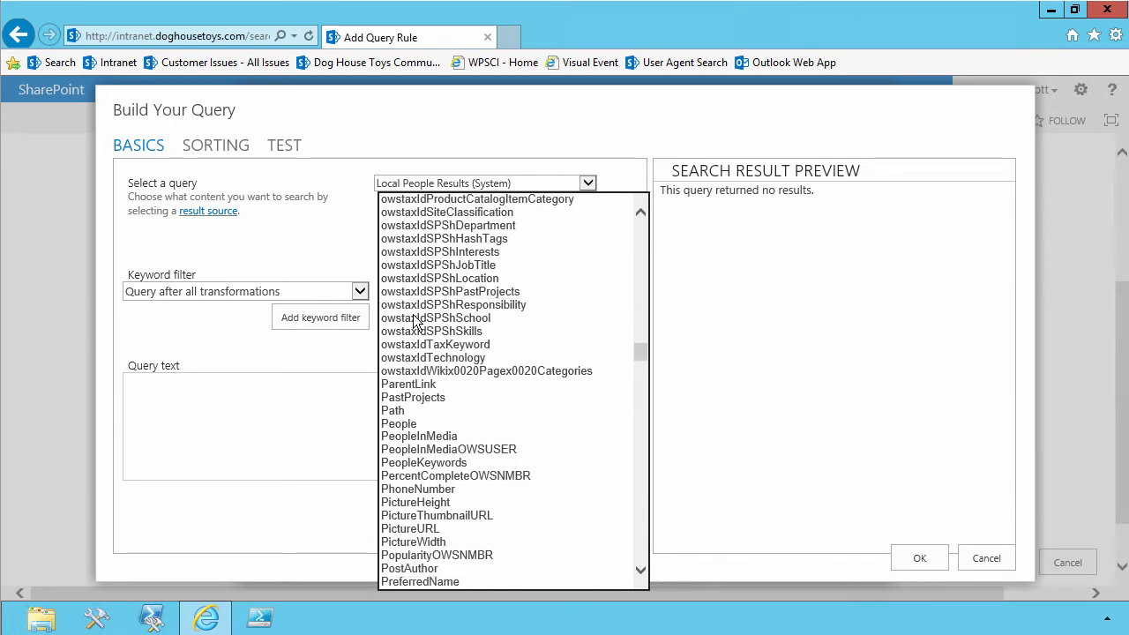
scroll(413, 319, down, 15)
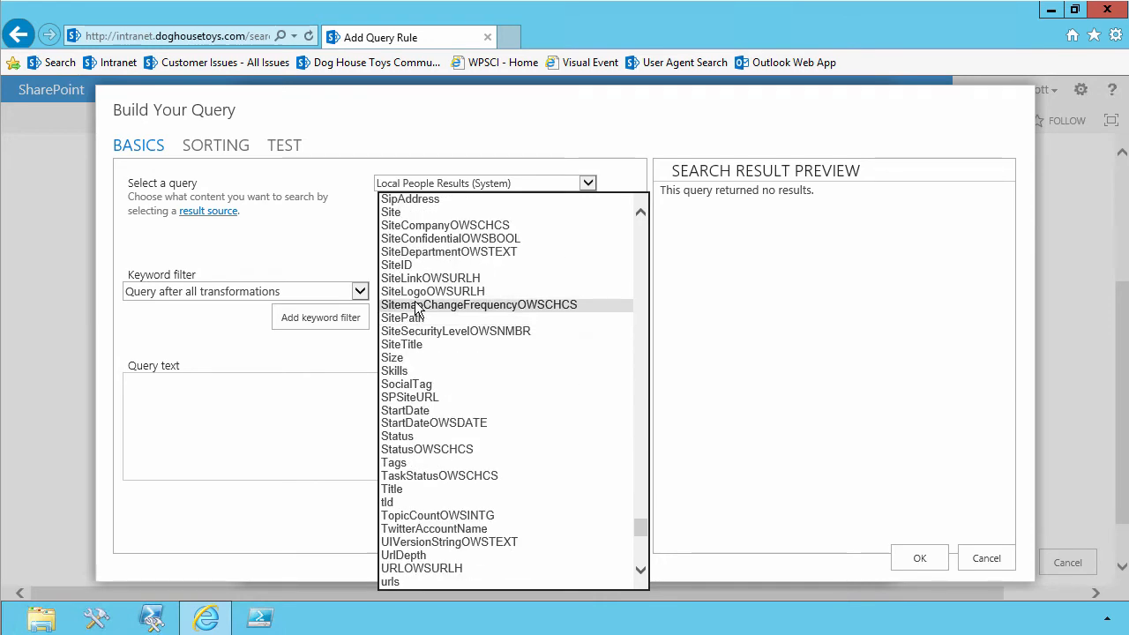
scroll(415, 316, up, 5)
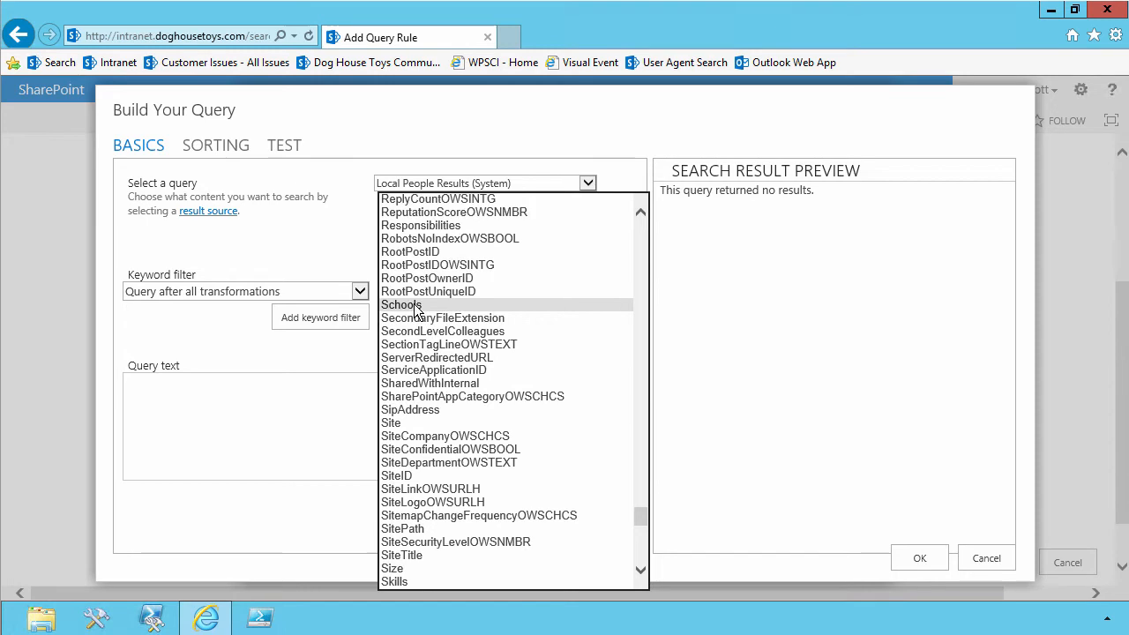
click(416, 225)
click(500, 312)
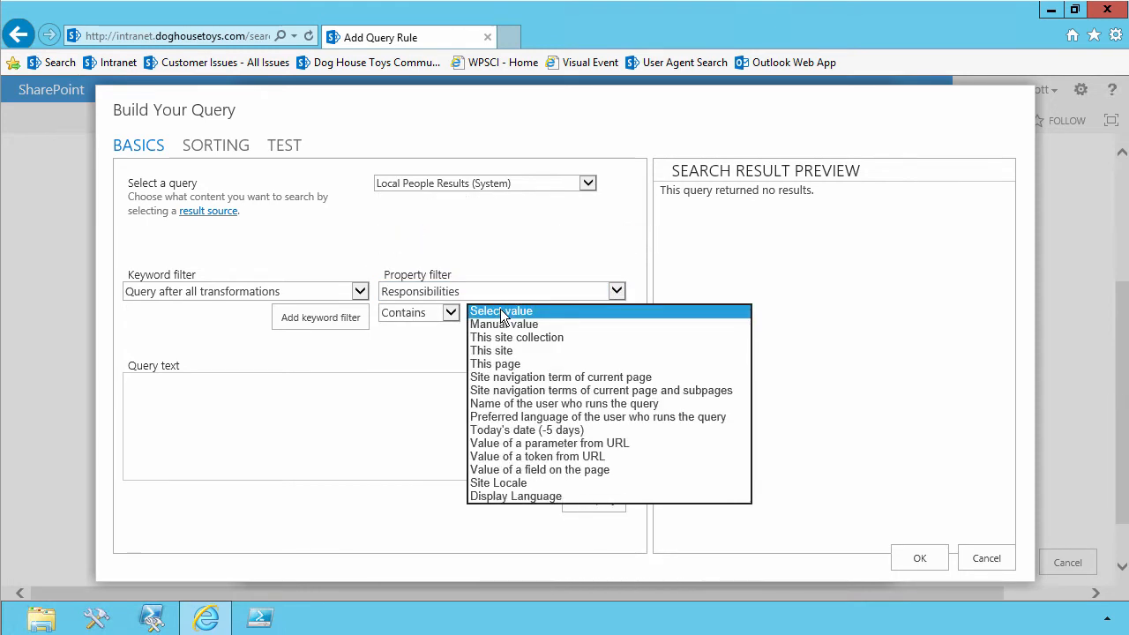
click(503, 324)
click(501, 335)
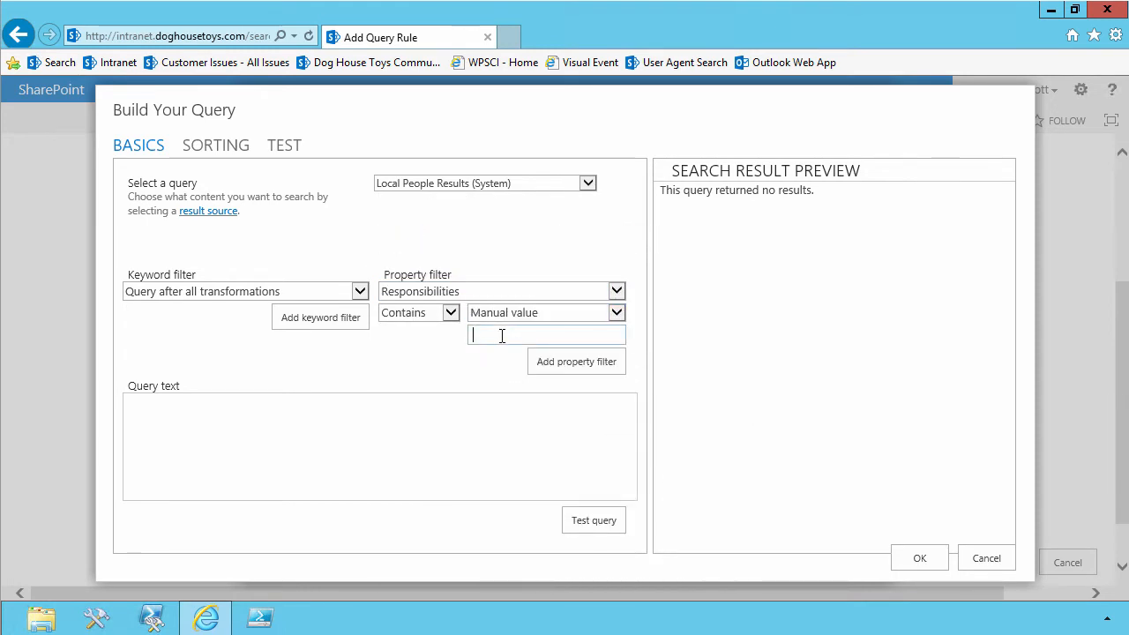
key(ctrl+v)
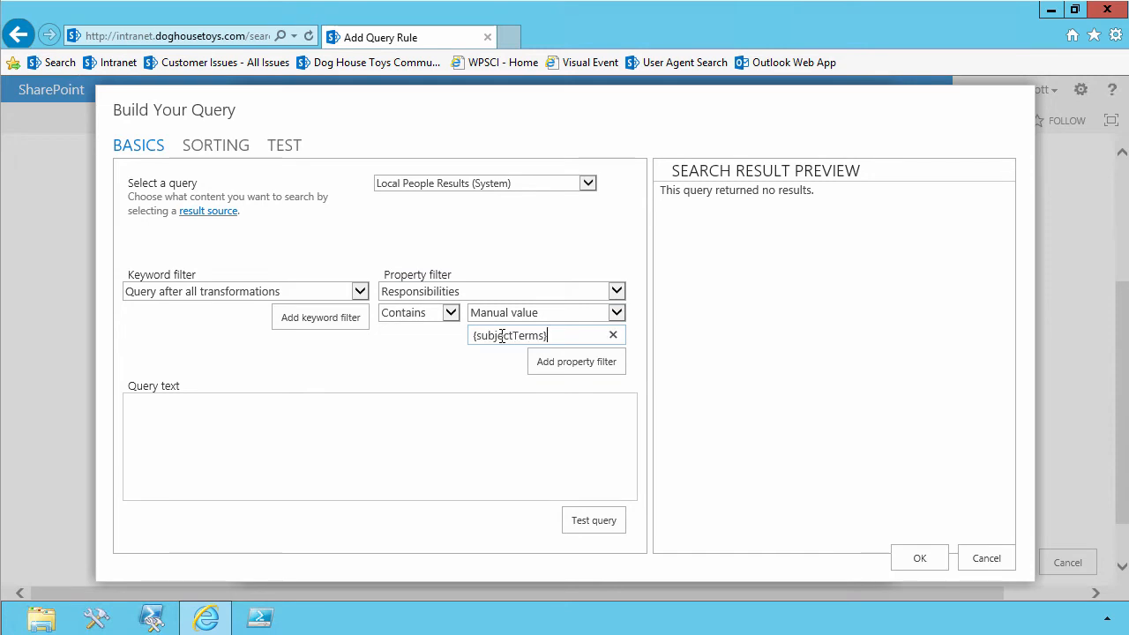
click(551, 364)
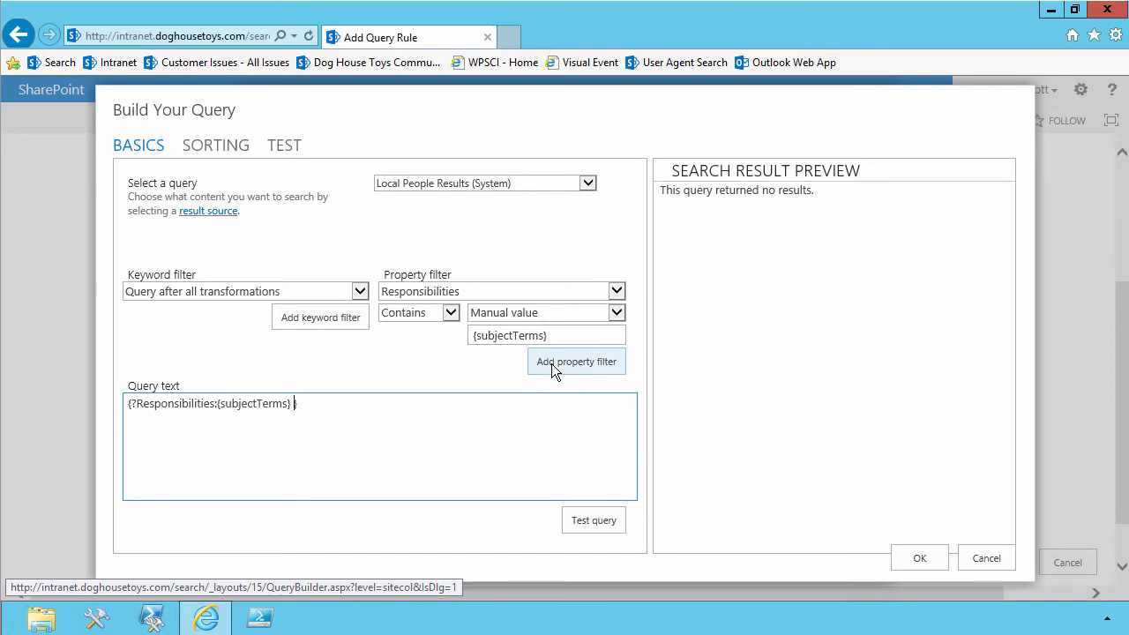
- Add a second property filter where Skills contains {subjectTerms}
click(480, 291)
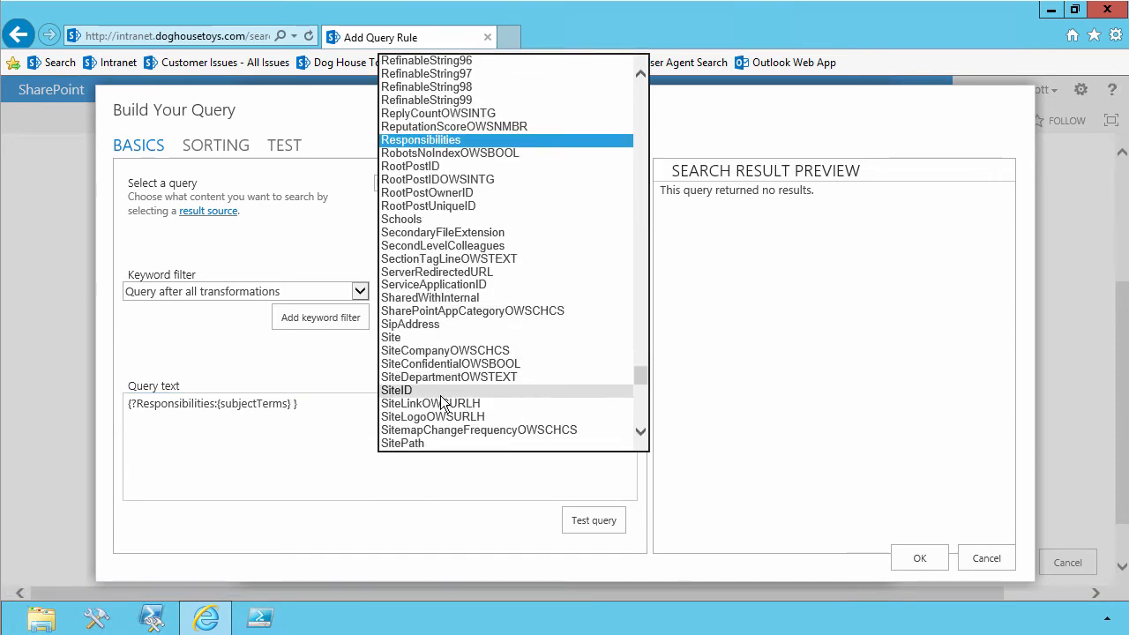
scroll(445, 412, down, 2)
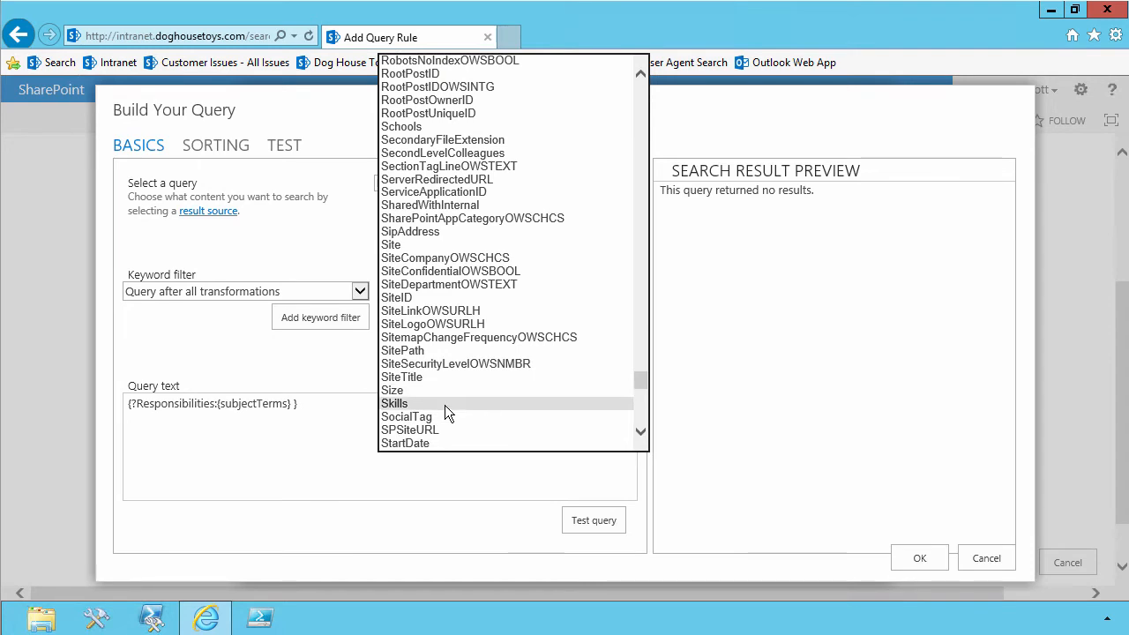
click(445, 405)
click(550, 362)
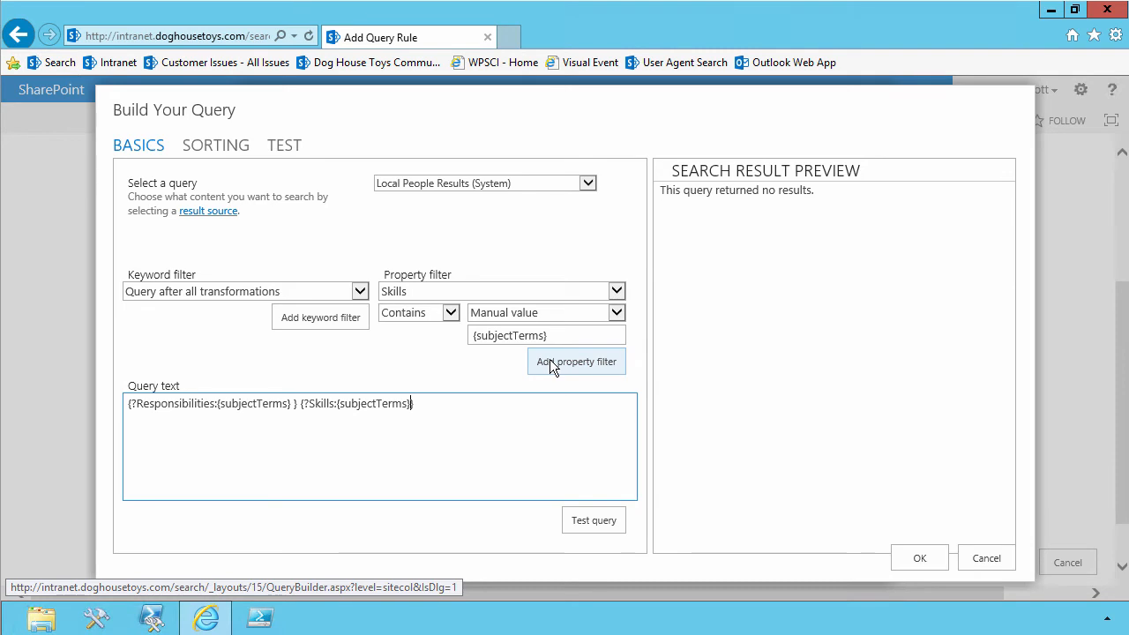
- Join the two filters with OR so the query text reads {?Responsibilities:{subjectTerms} OR Skills:{subjectTerms}}
key(Left)
key(Left)
key(Left)
key(Left)
key(Left)
key(Left)
key(Left)
key(Left)
key(Left)
key(Left)
key(Left)
key(Left)
key(Left)
key(Left)
key(Left)
key(BackSpace)
key(shift+Left)
key(shift+Left)
key(shift+Left)
key(shift+Left)
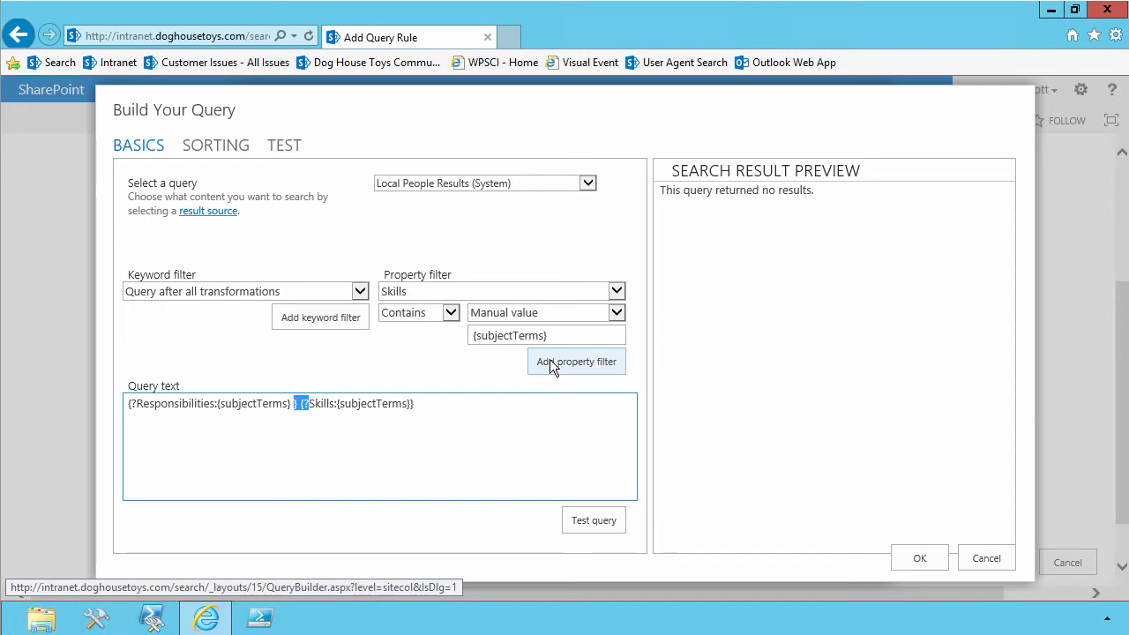
text(OR)
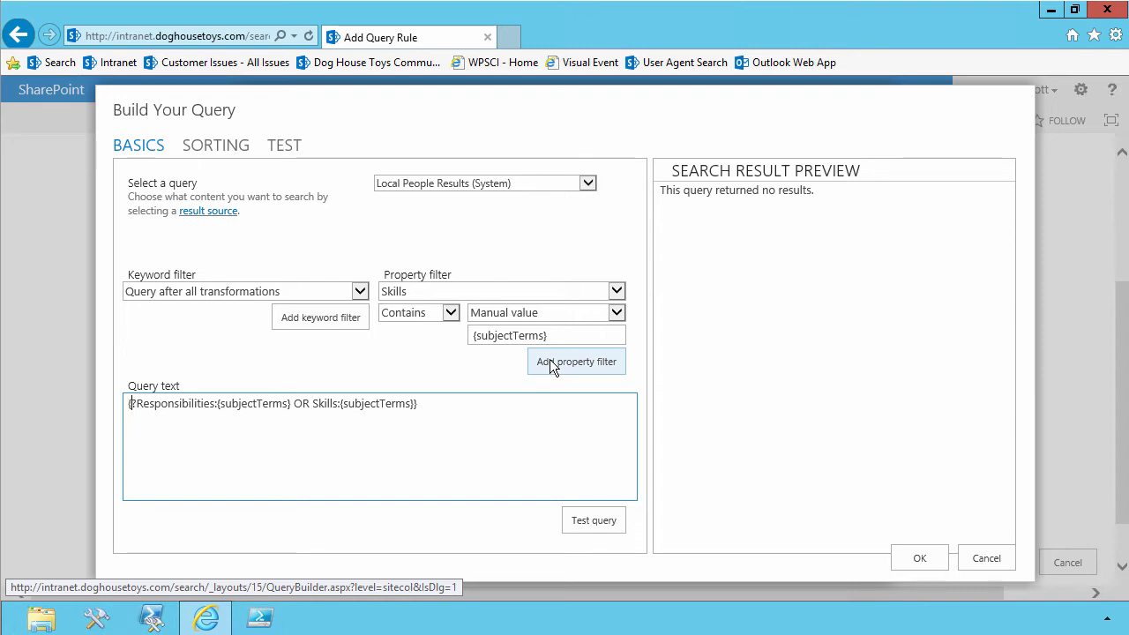
key(End)
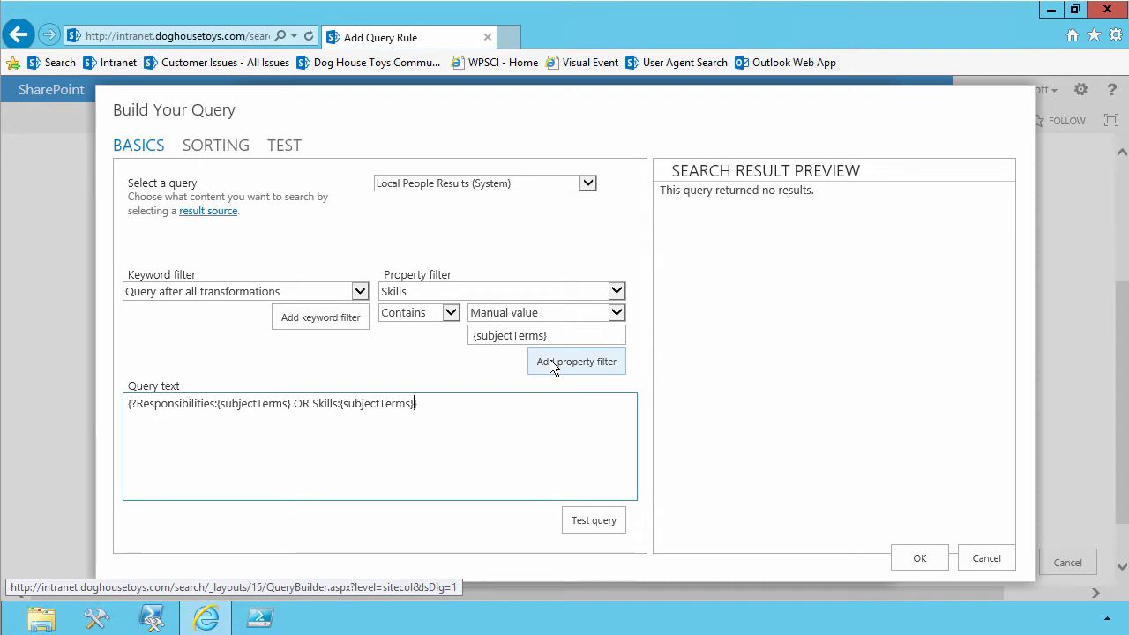
- Test the query template with SharePoint as the value of the {subjectTerms} variable
key(Home)
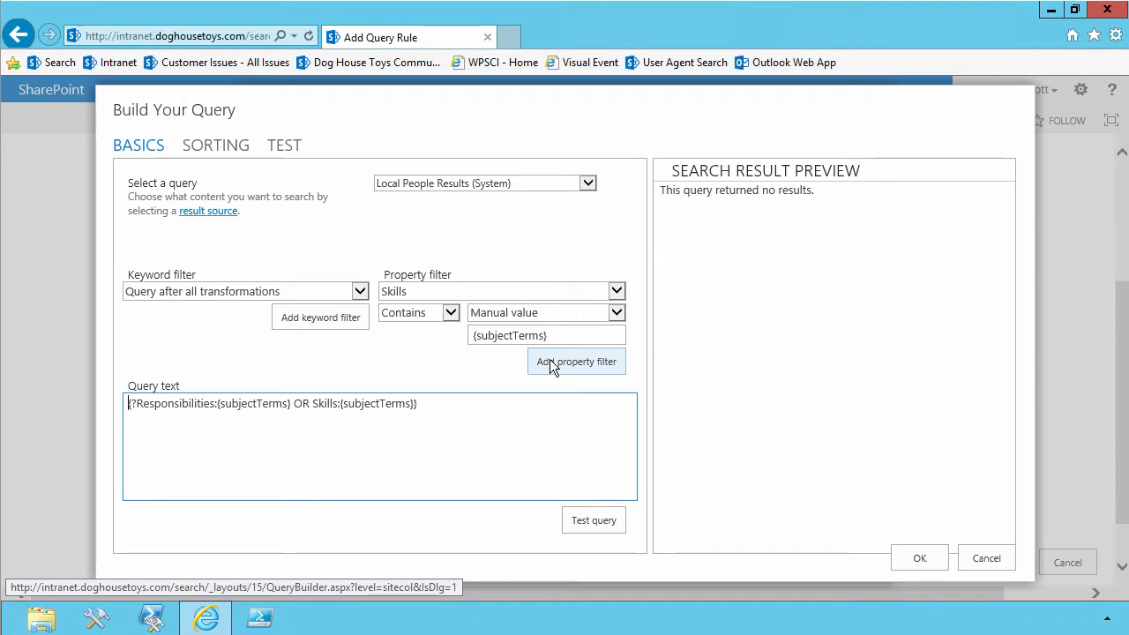
click(591, 520)
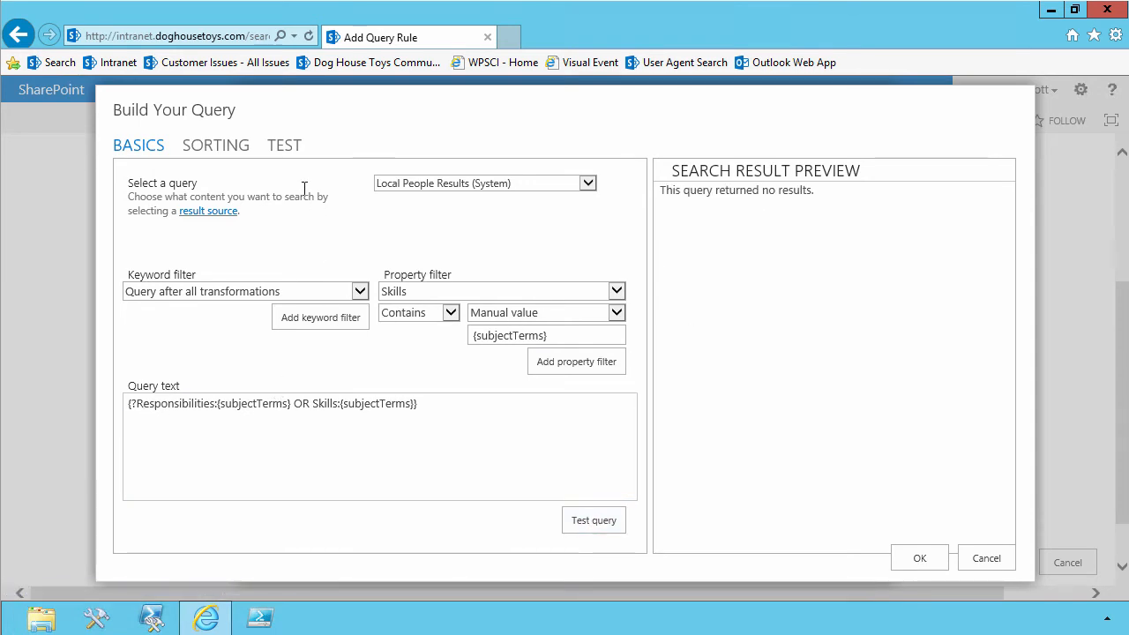
click(284, 147)
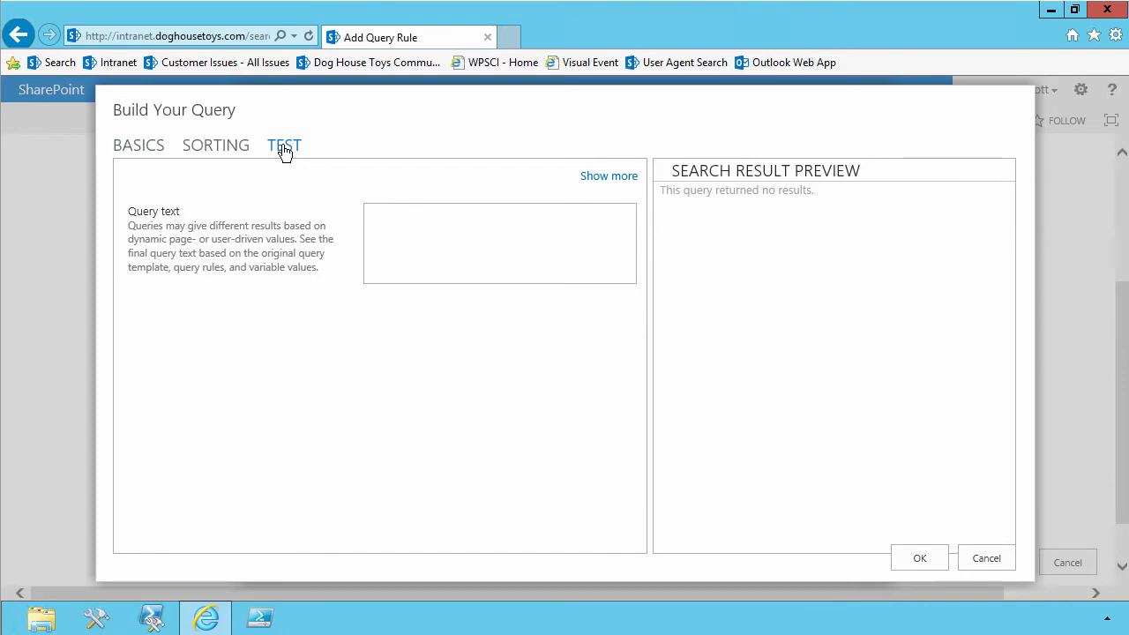
click(608, 177)
click(308, 320)
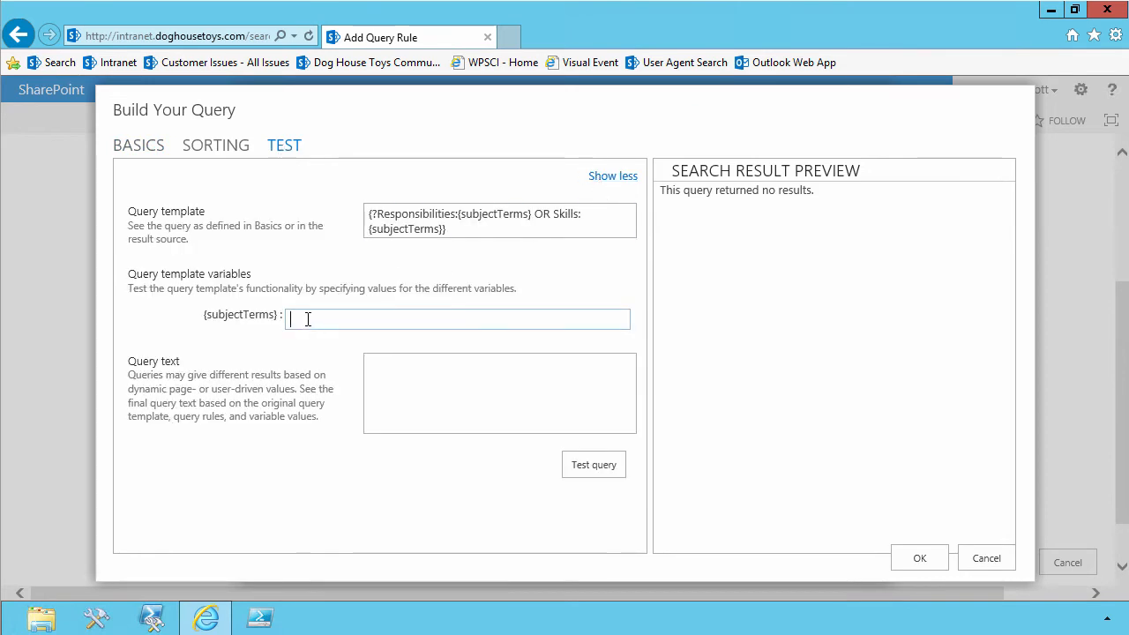
text(SharePoint)
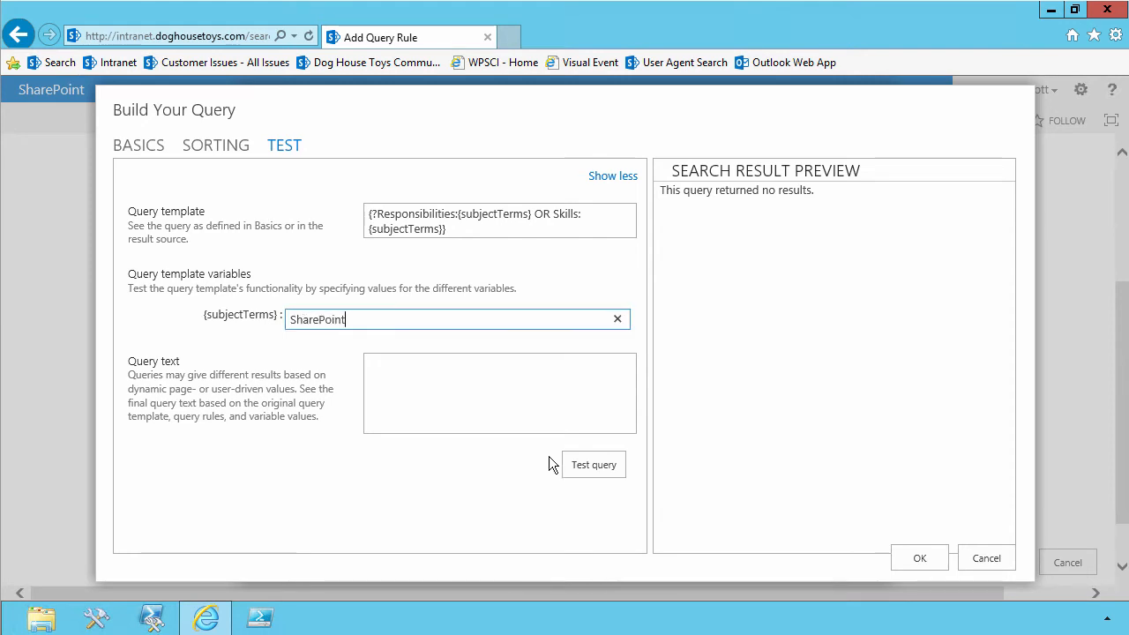
click(589, 464)
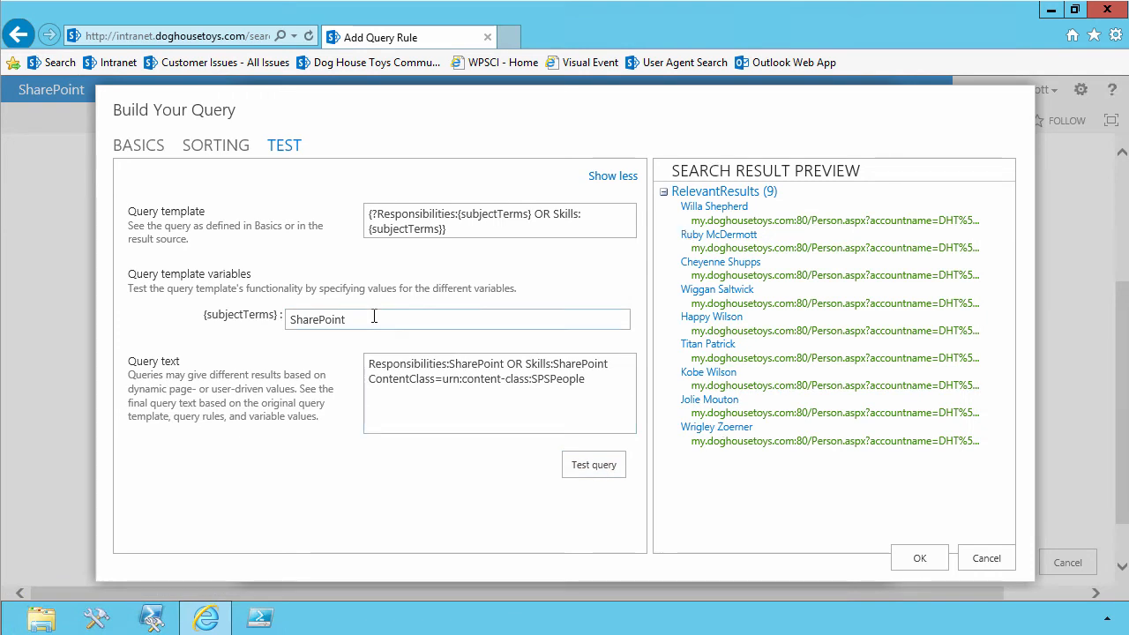
- Retest the query with Mud as the {subjectTerms} value and accept the built query
drag(444, 319, 259, 331)
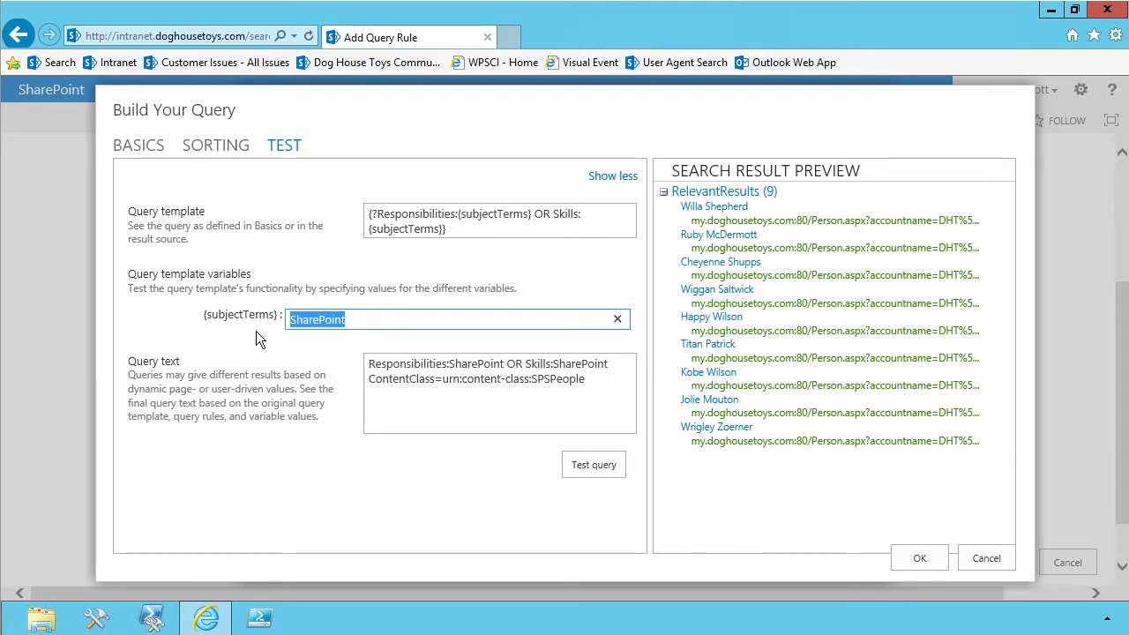
text(Mud)
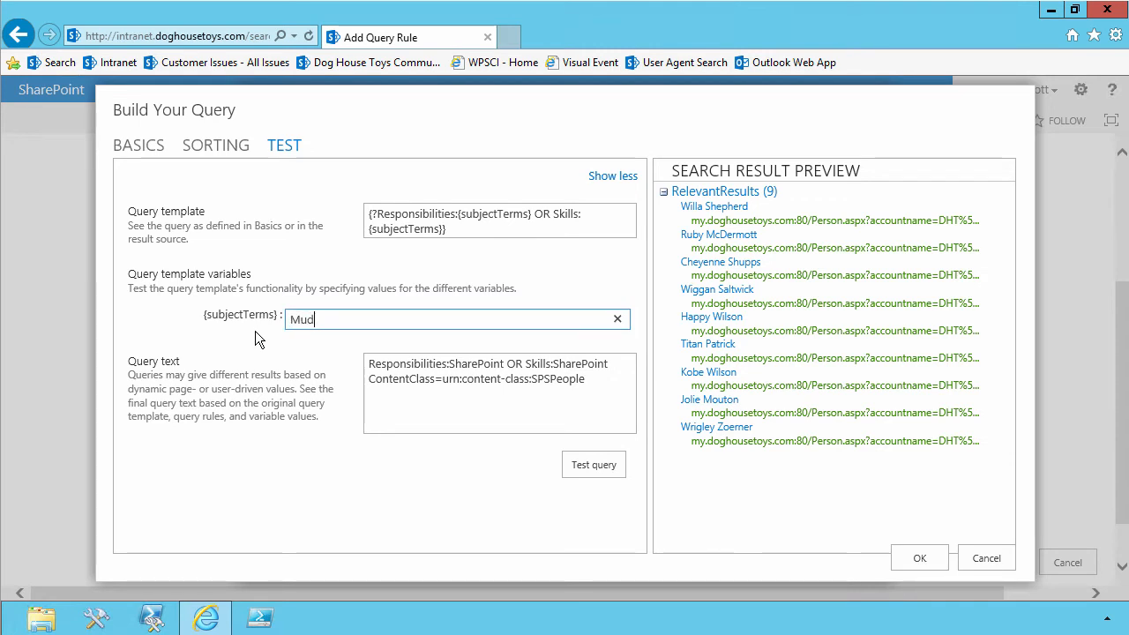
click(581, 465)
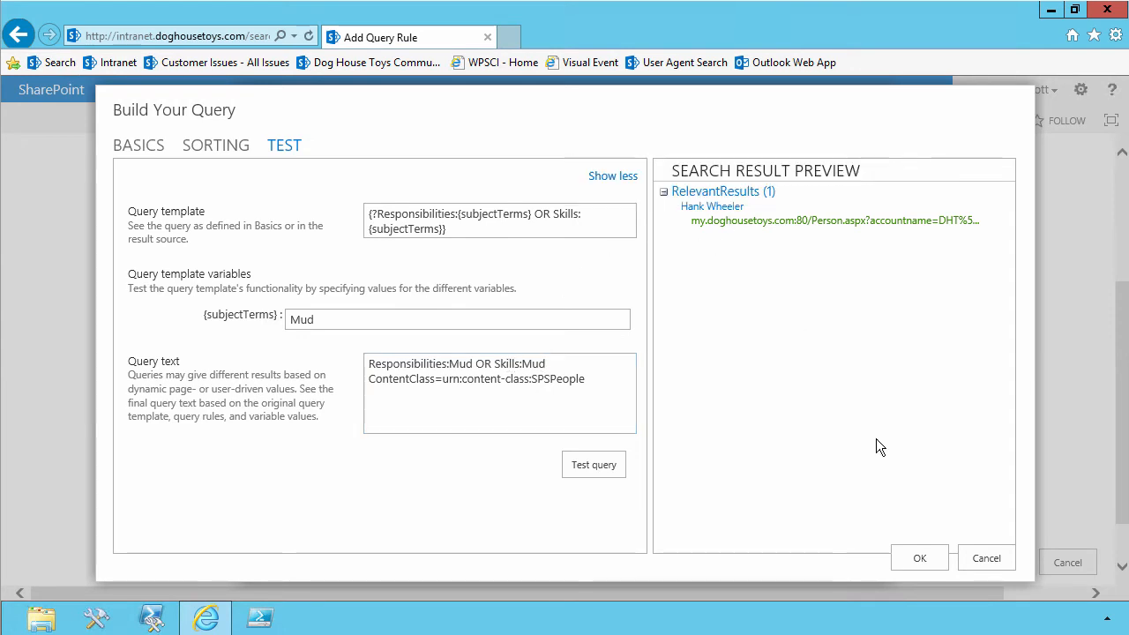
click(920, 559)
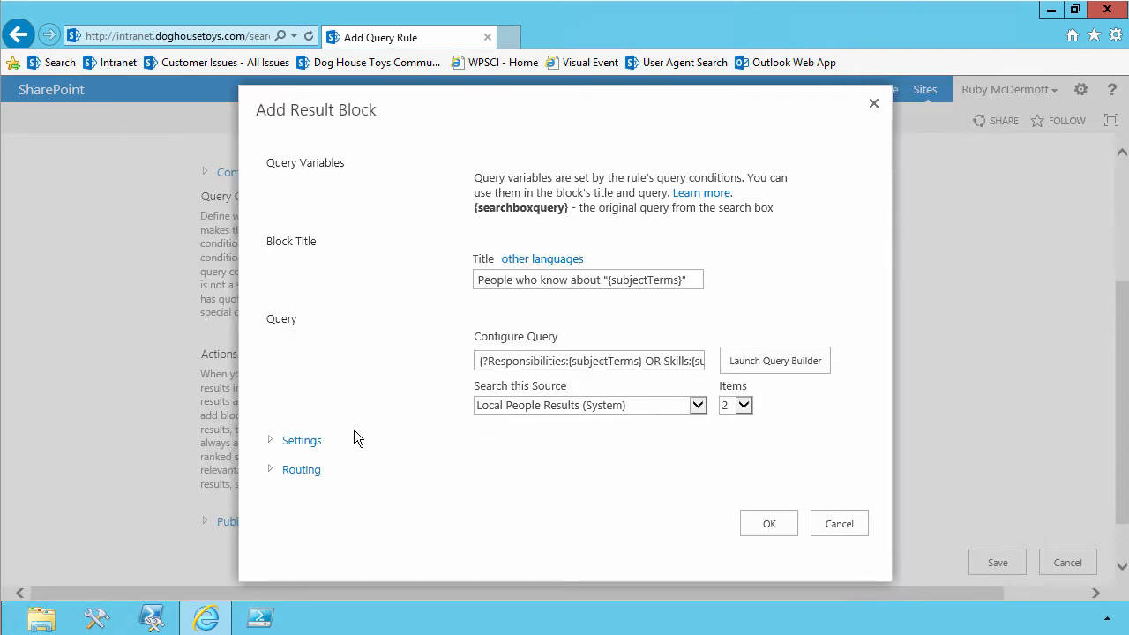
- In the result block's settings, choose the People Intent Item display template and always show the block above core results
click(273, 444)
scroll(345, 420, down, 2)
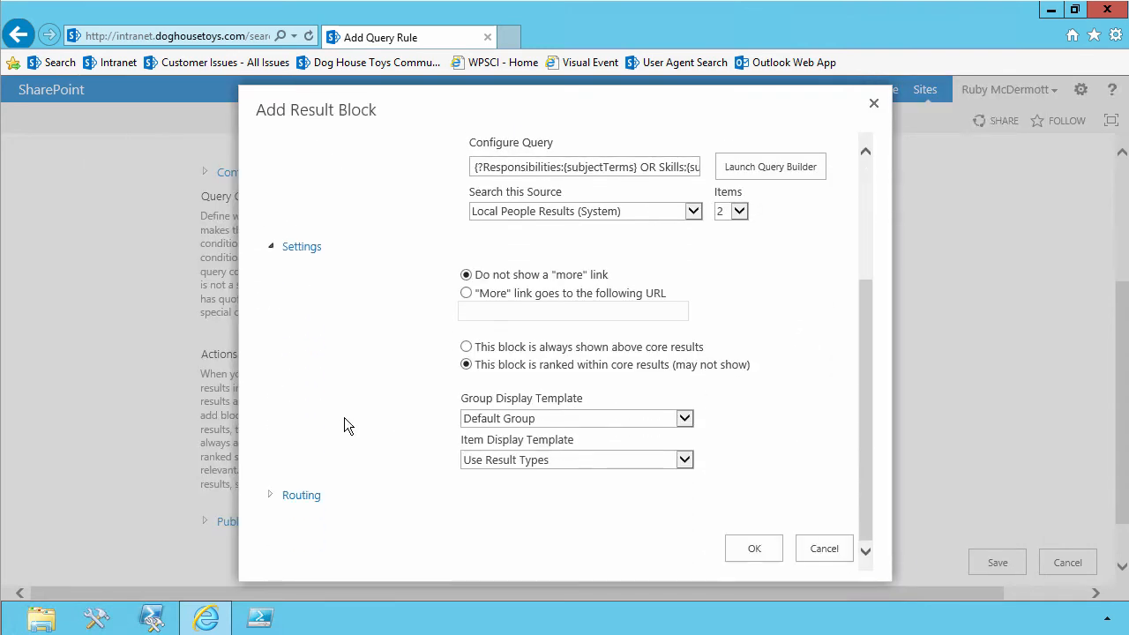
click(496, 461)
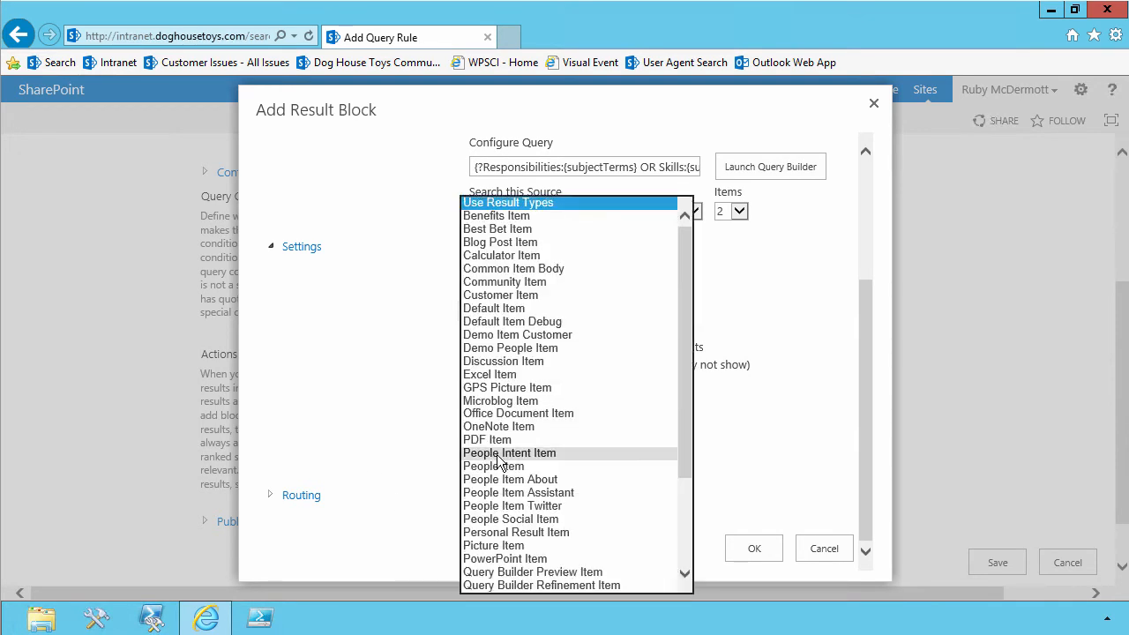
click(499, 463)
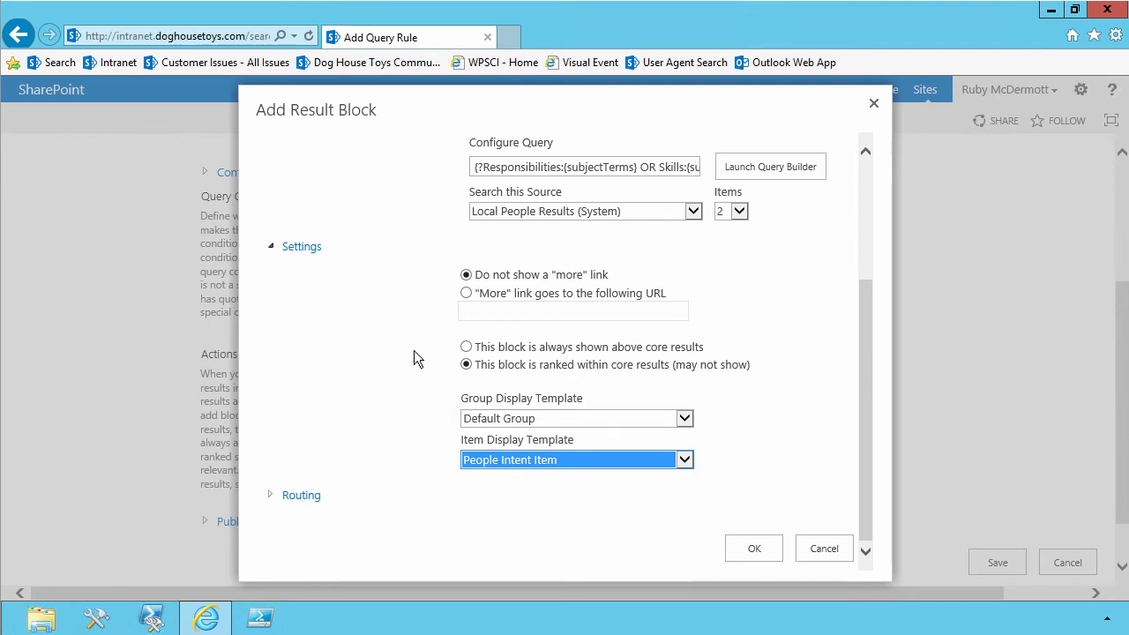
click(467, 348)
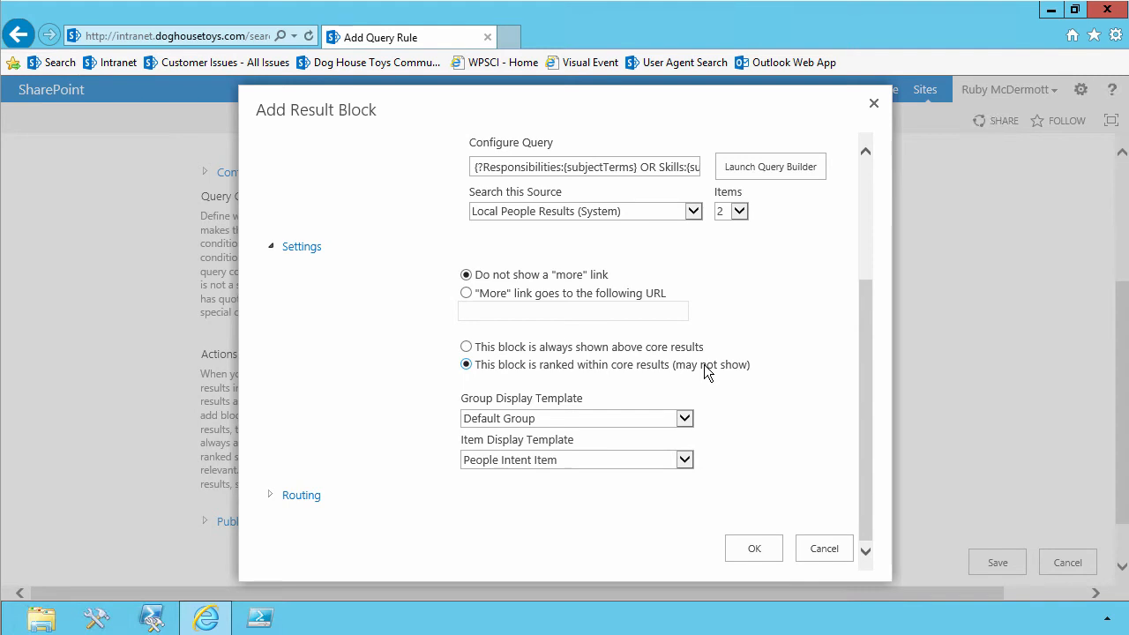
click(467, 348)
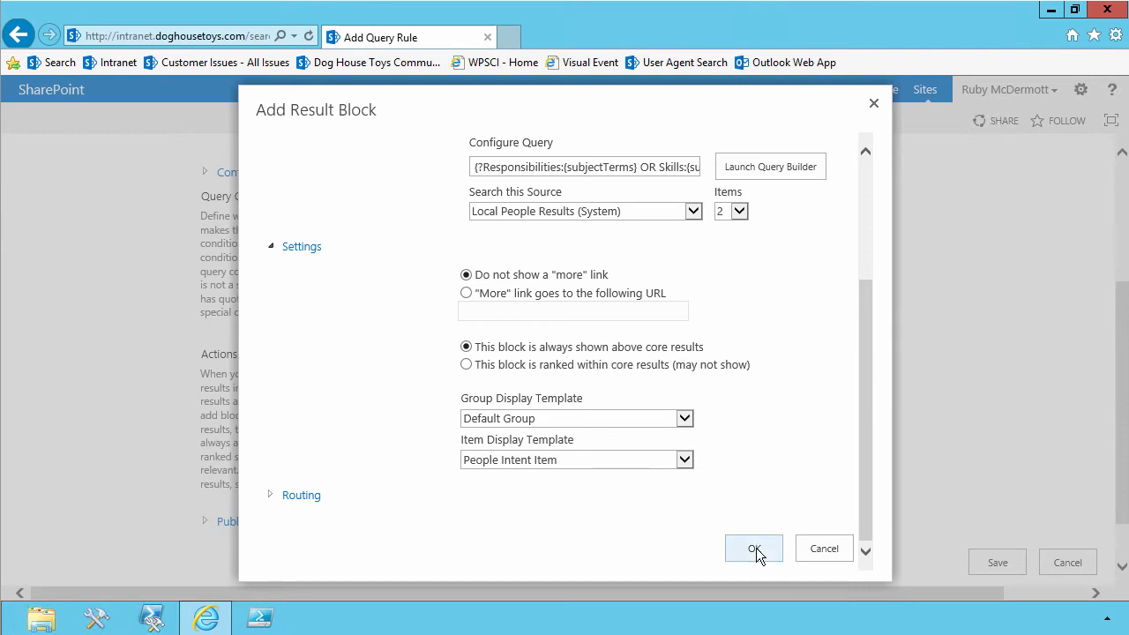
- Set the result block to 4 items, confirm it, and save the query rule
click(740, 212)
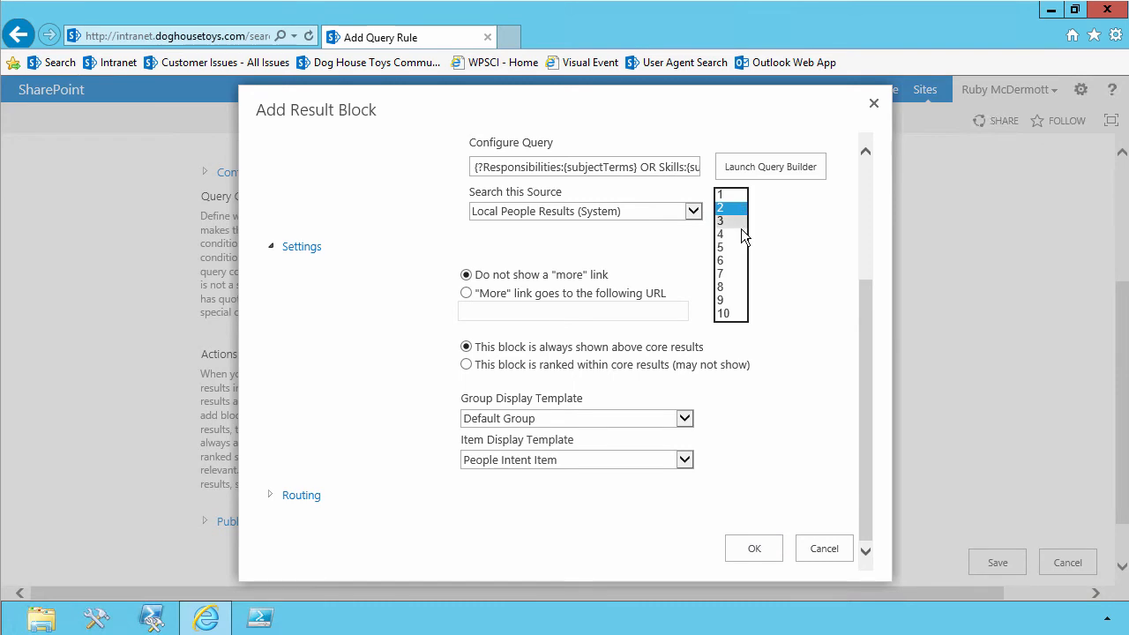
click(741, 233)
click(763, 549)
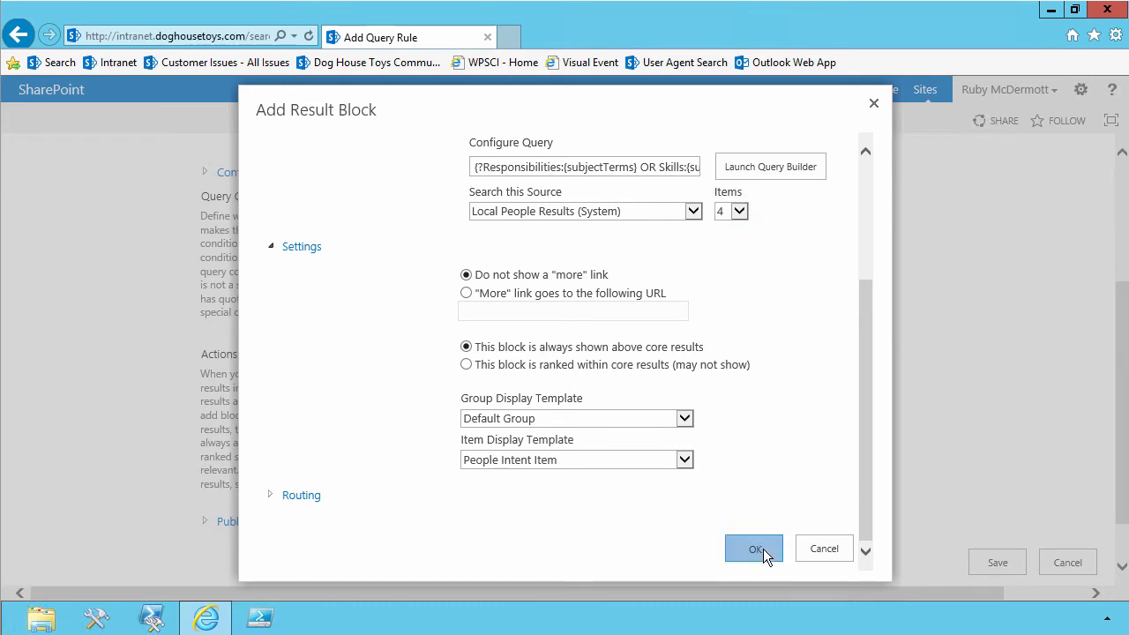
scroll(778, 537, down, 1)
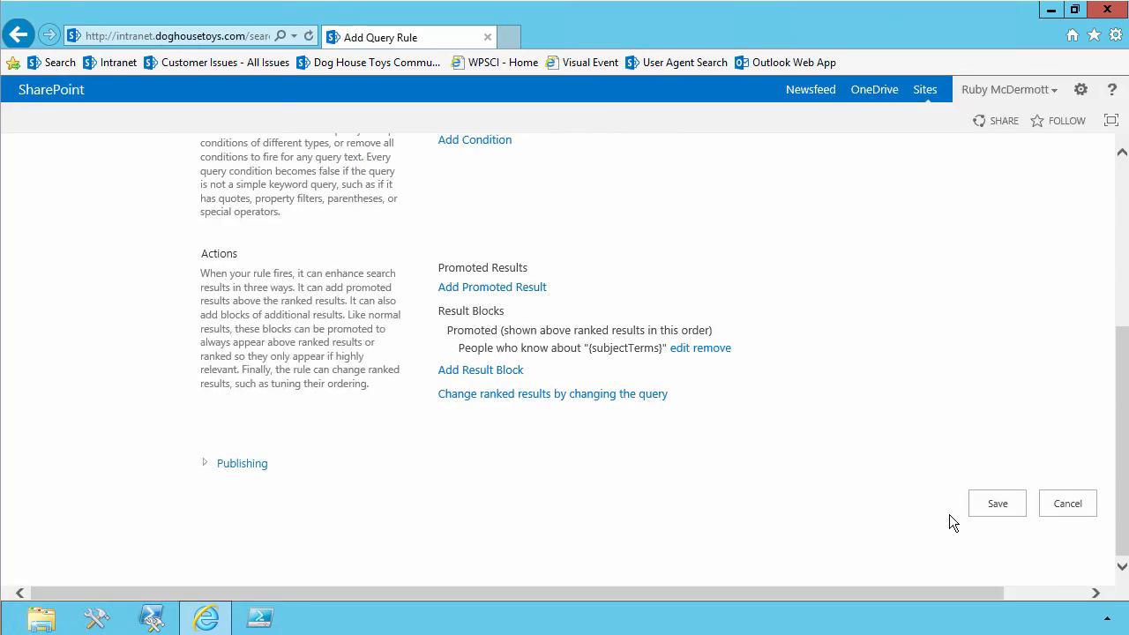
click(975, 604)
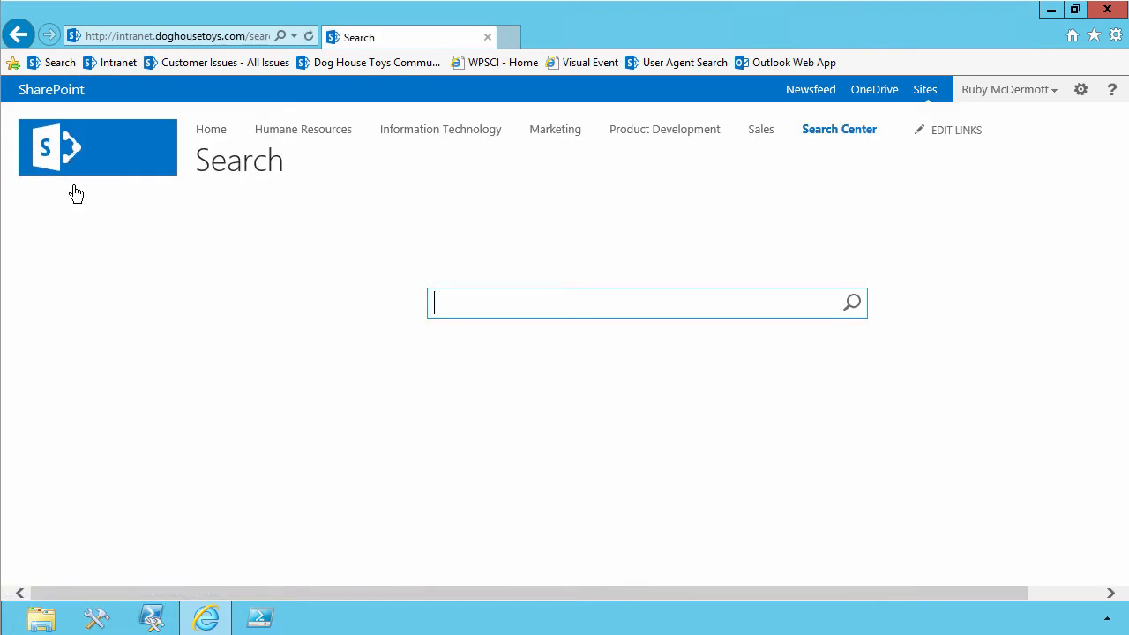
- Search for SharePoint from the Search Center and show the People results
text(SharePoint)
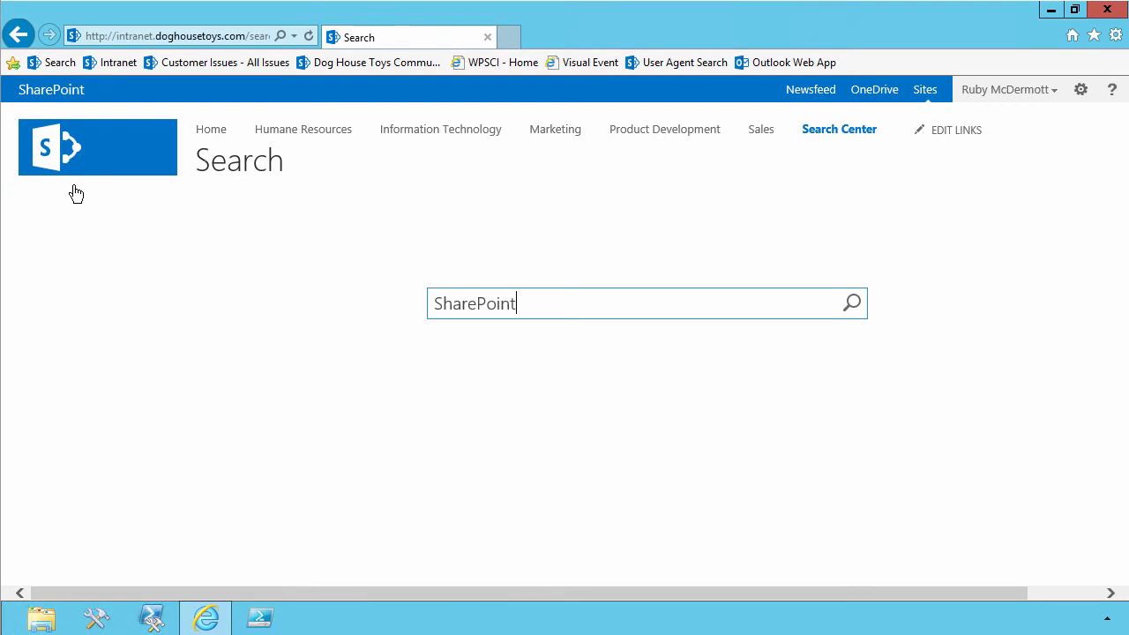
key(Return)
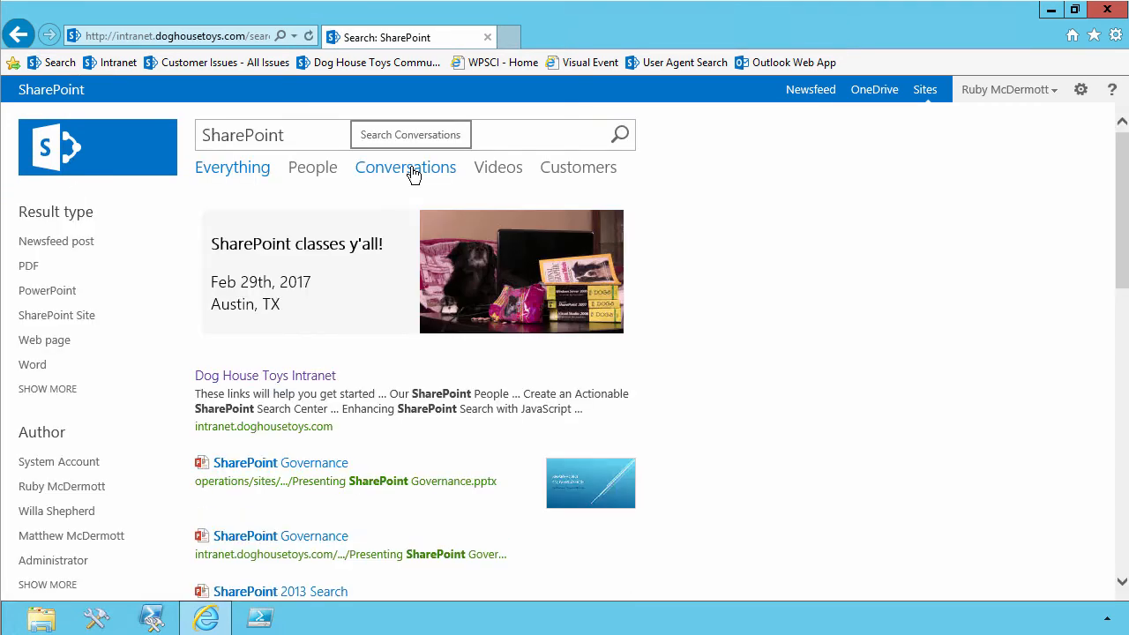
click(300, 177)
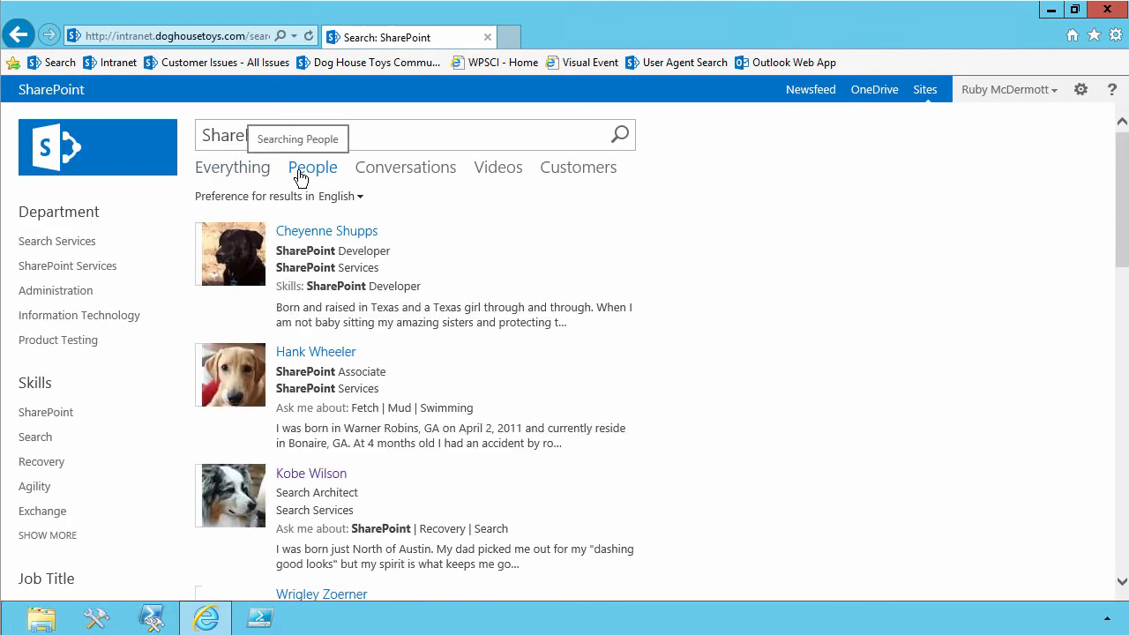
click(300, 176)
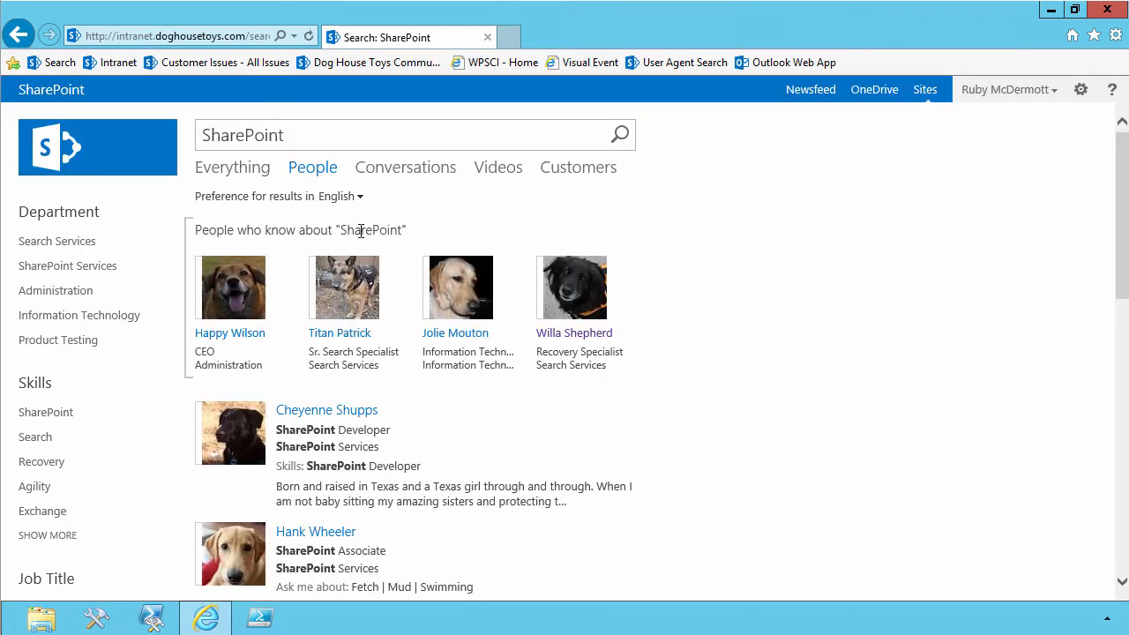
- Check the skills on the profile of the first person in the expertise block, then return to the results
click(245, 344)
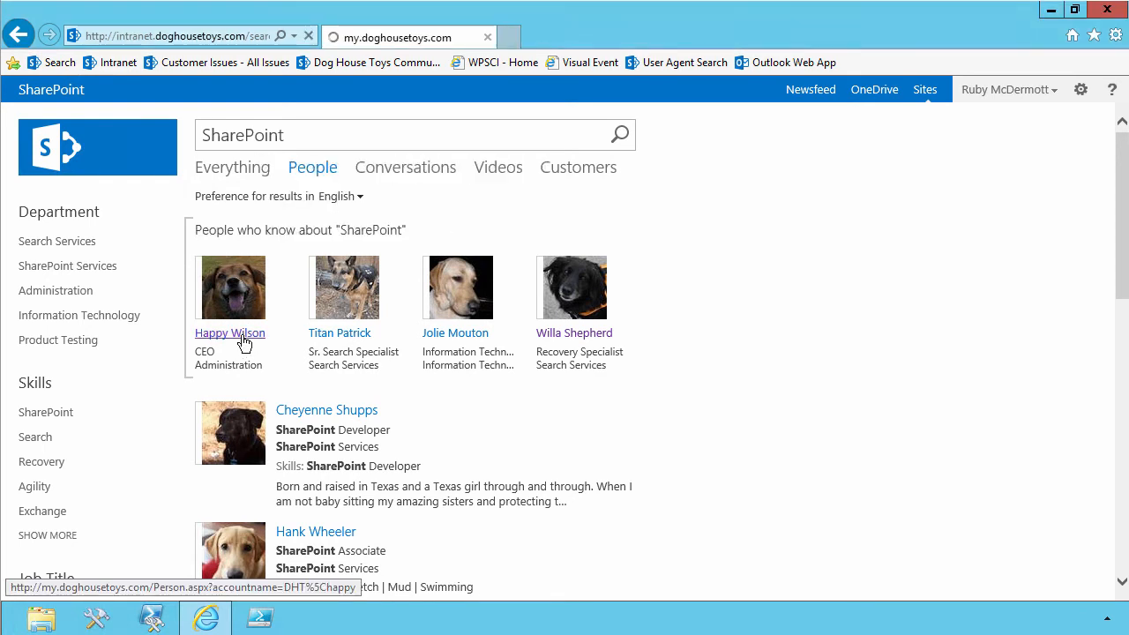
click(782, 321)
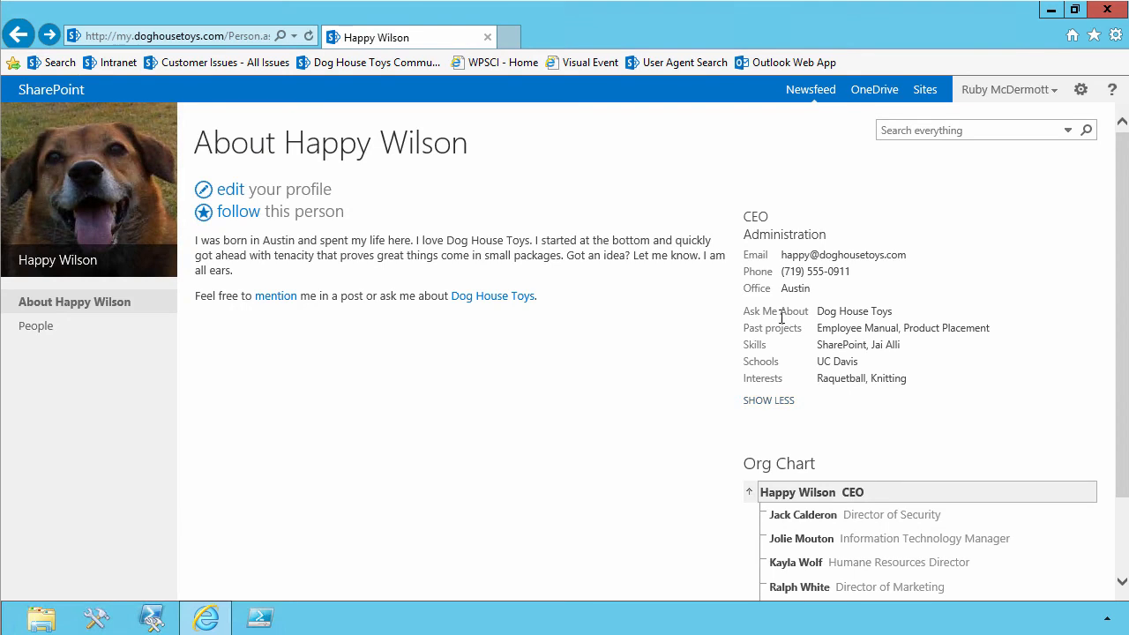
double_click(842, 344)
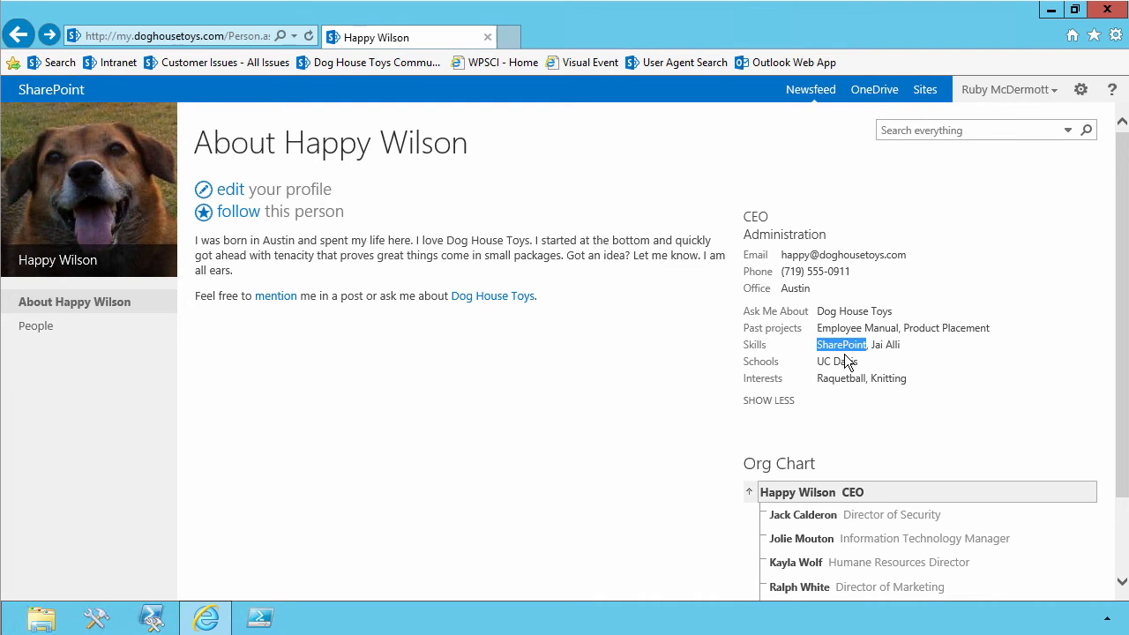
click(18, 36)
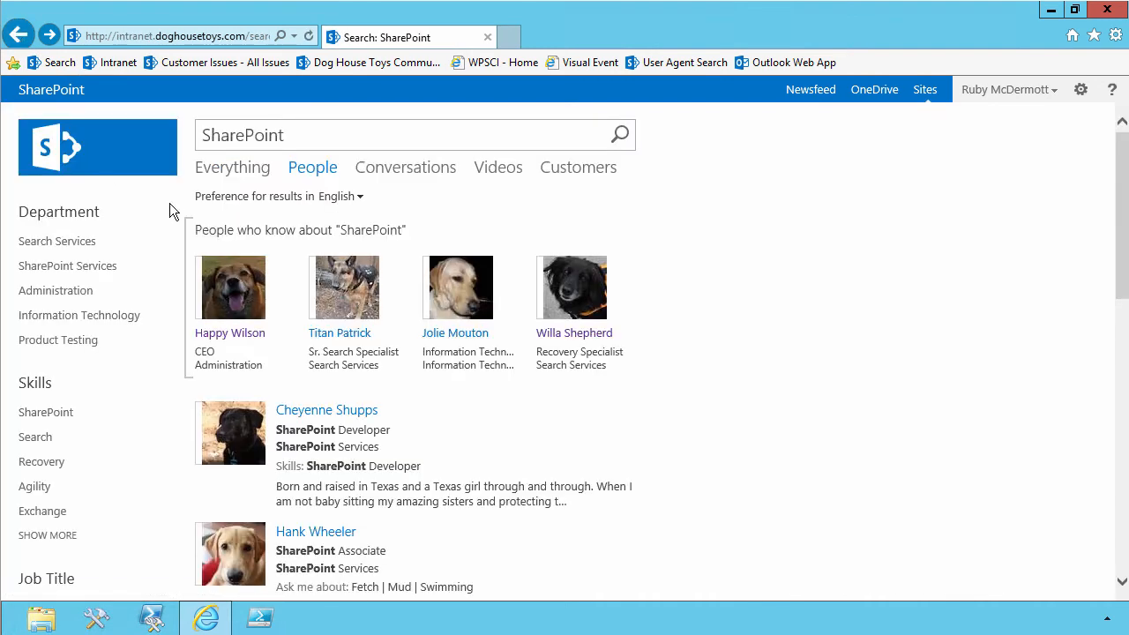
- Search people for Mud and inspect the matching person's Ask Me About topics
drag(297, 136, 181, 135)
text(Mud)
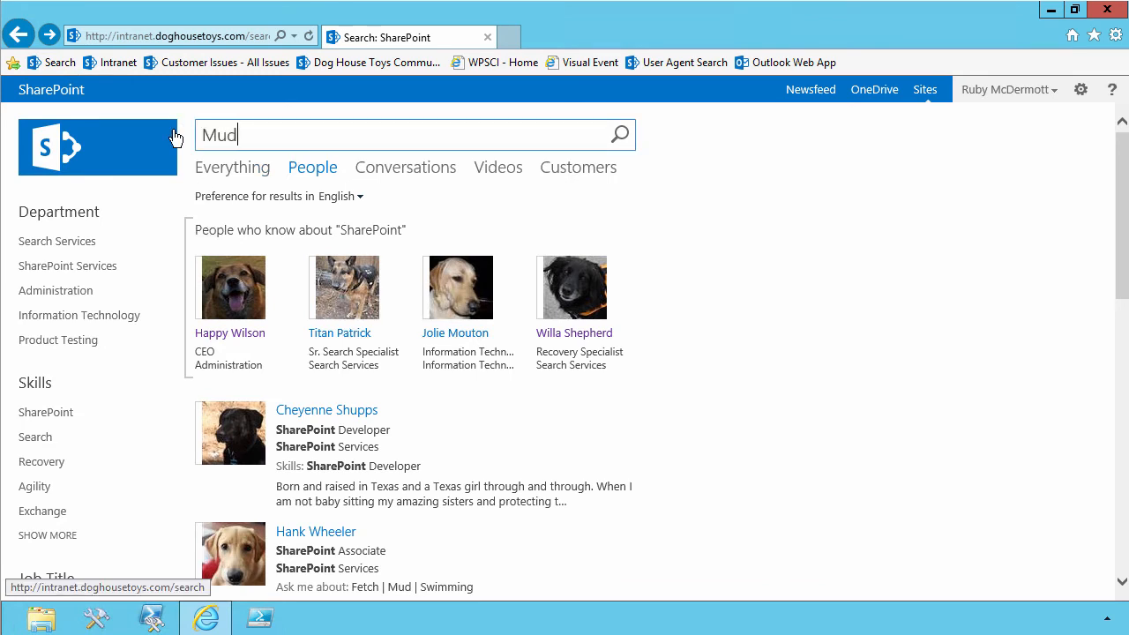
key(Return)
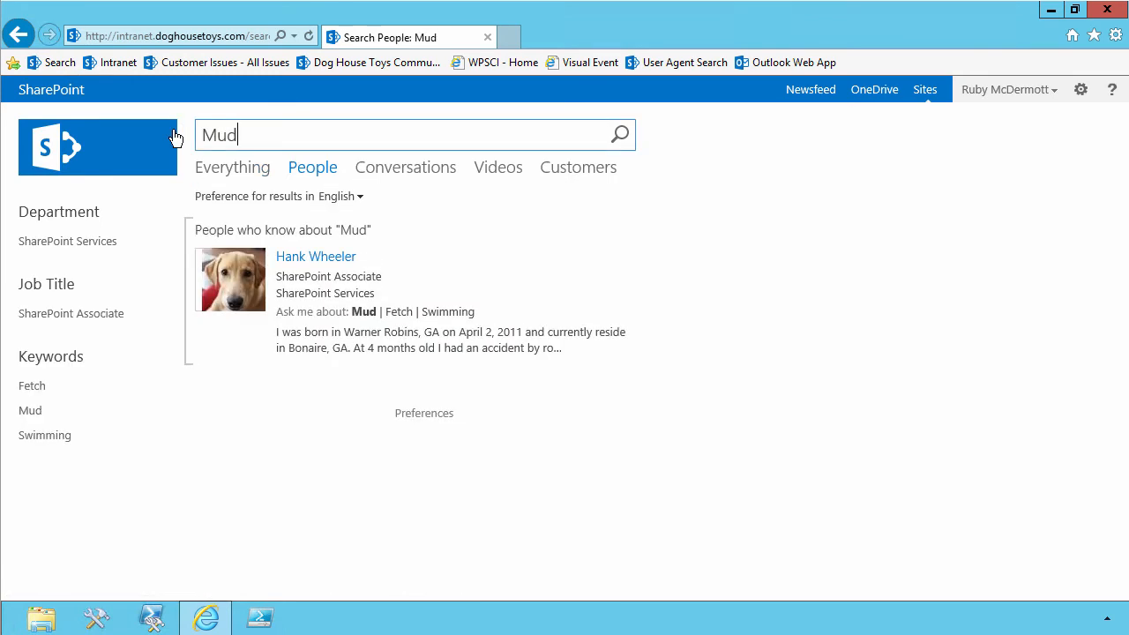
mouse_move(355, 318)
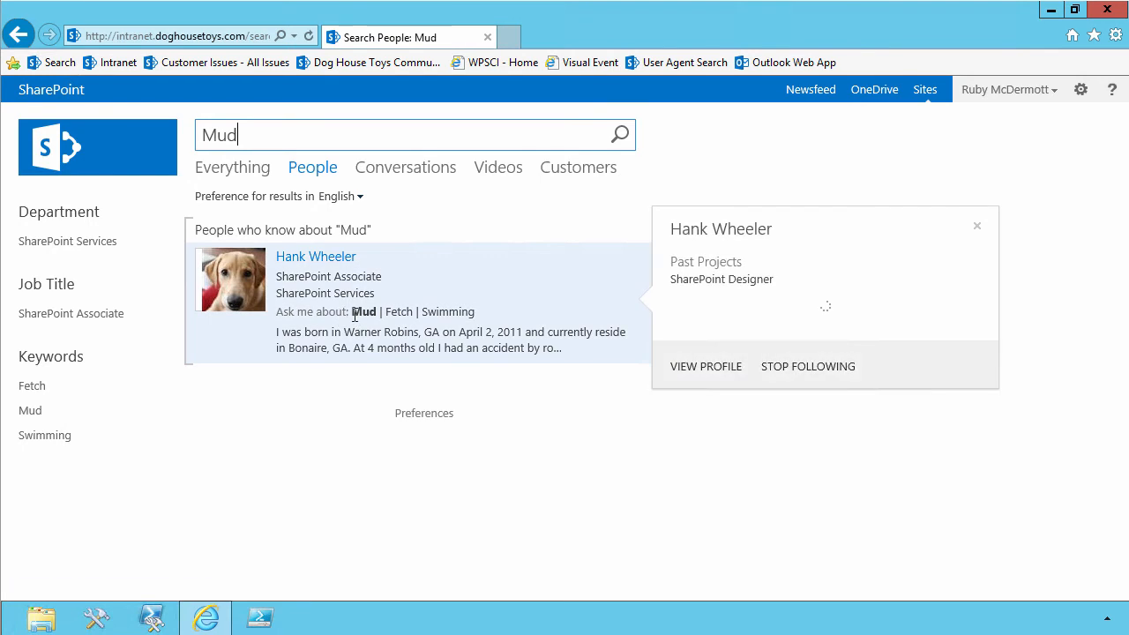
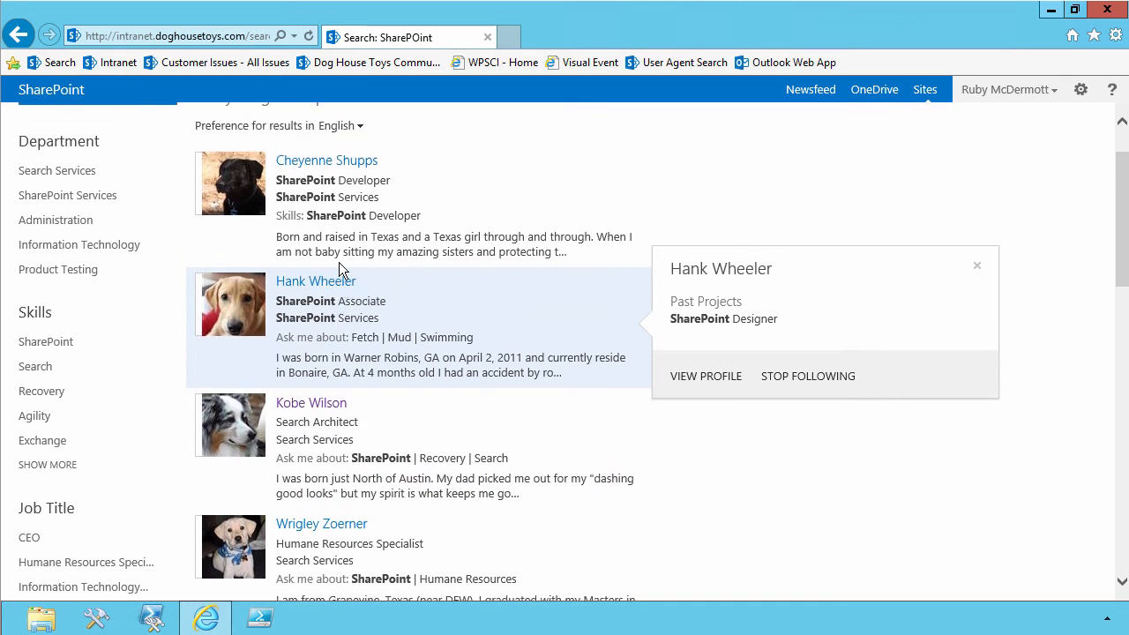
- Look through the SharePoint people results, comparing Ask Me About topics with the skills in each person's preview
scroll(343, 214, down, 3)
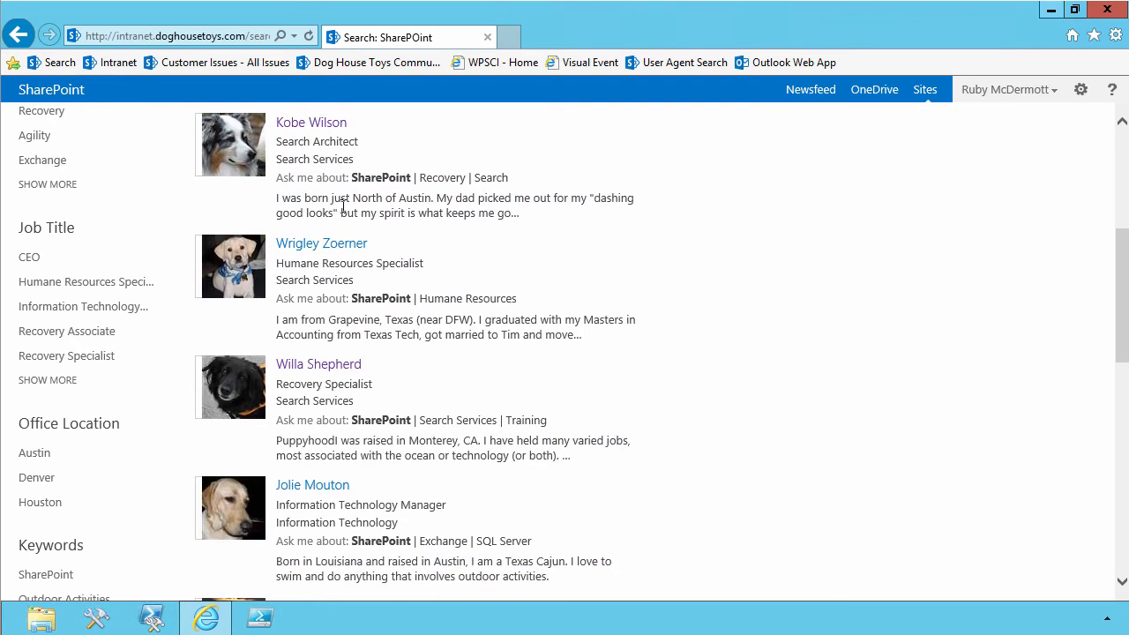
scroll(348, 225, down, 2)
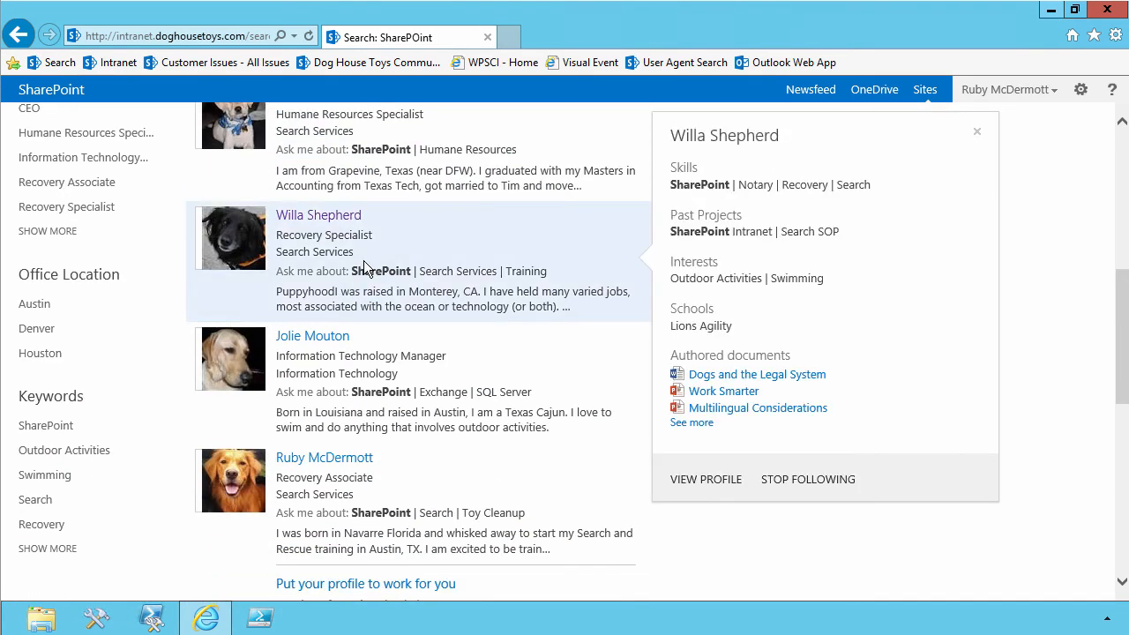
mouse_move(343, 378)
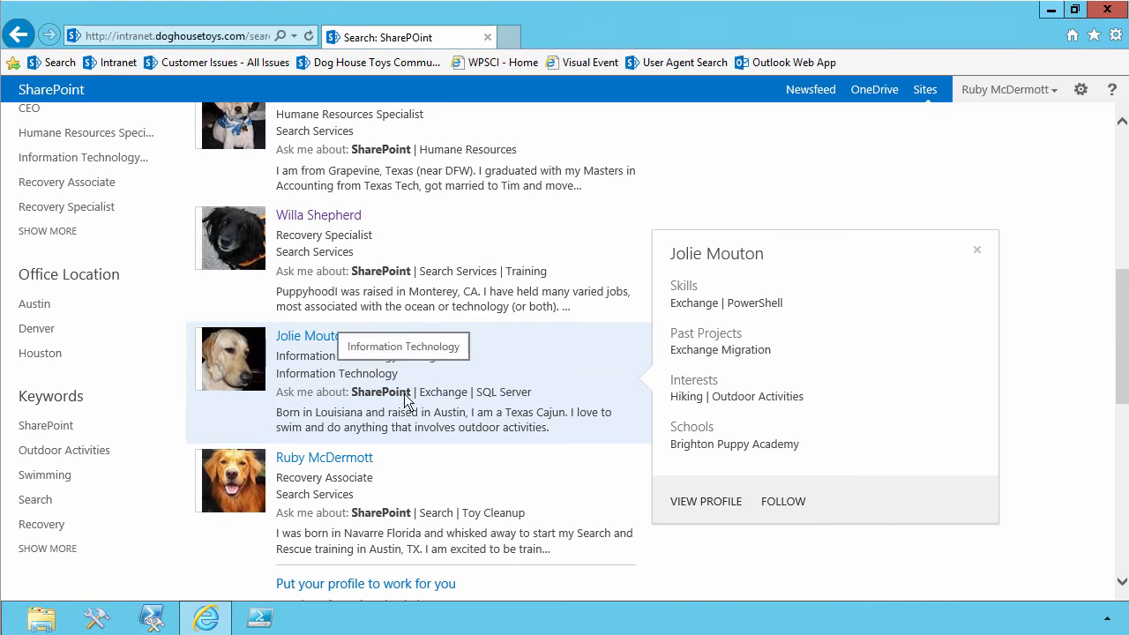
mouse_move(395, 497)
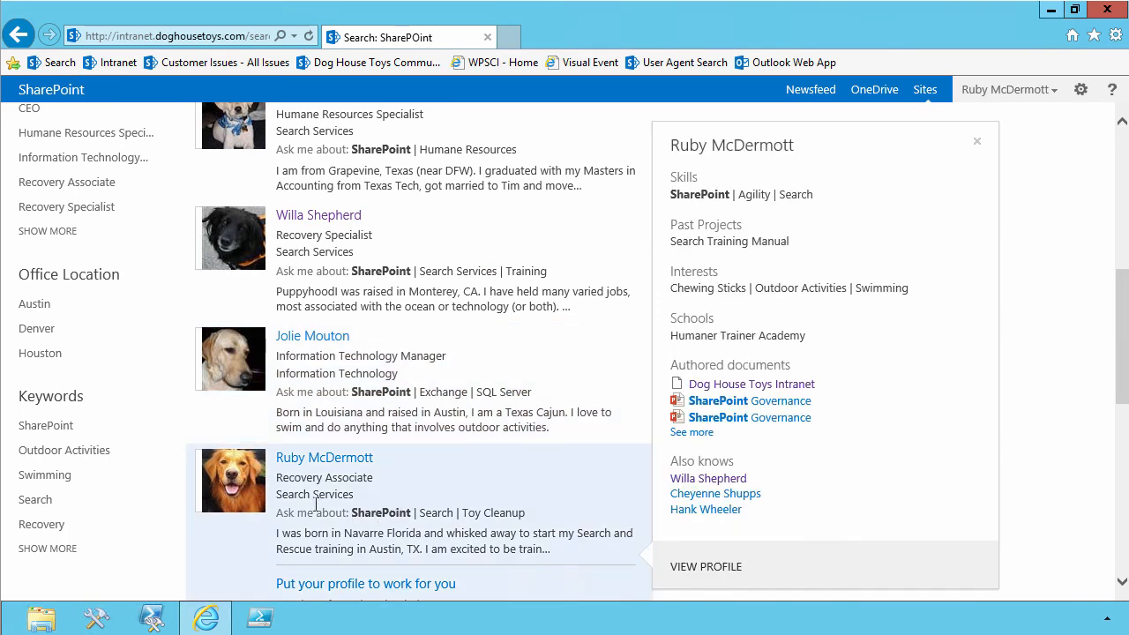
- Open the site collection's query rules from the site settings and show those for the Local People Results (System) source
scroll(331, 509, up, 5)
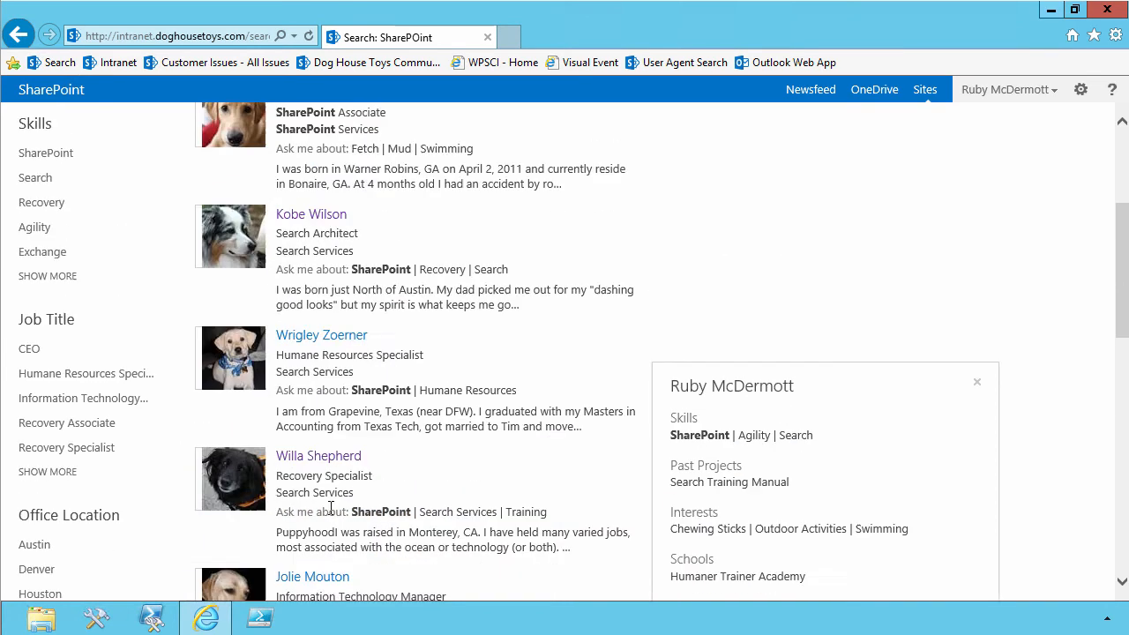
mouse_move(197, 239)
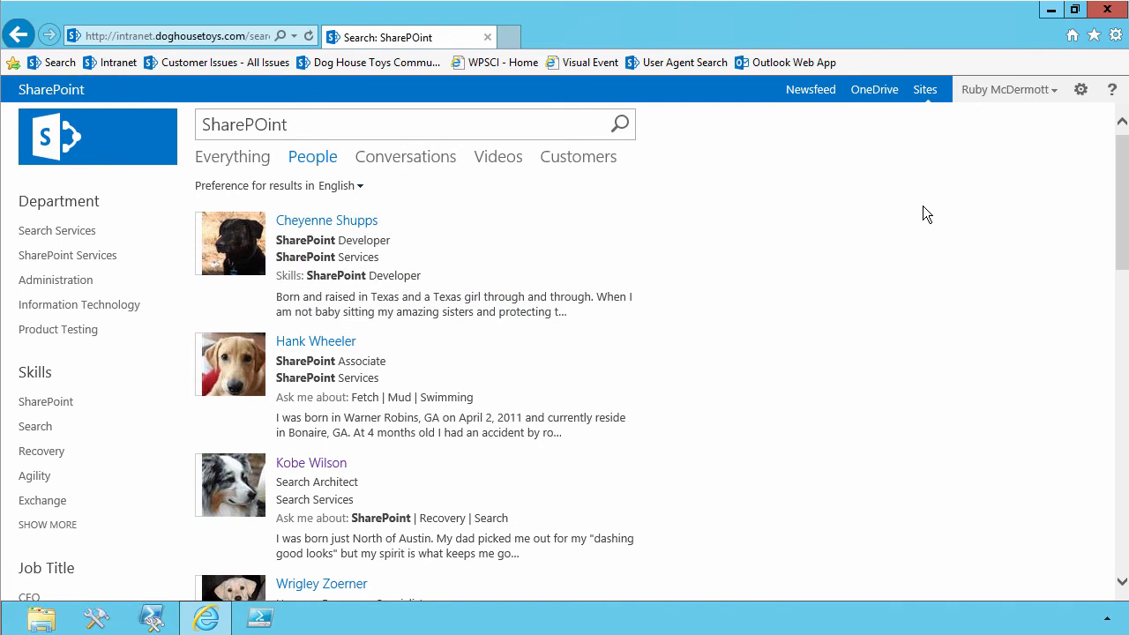
click(1081, 89)
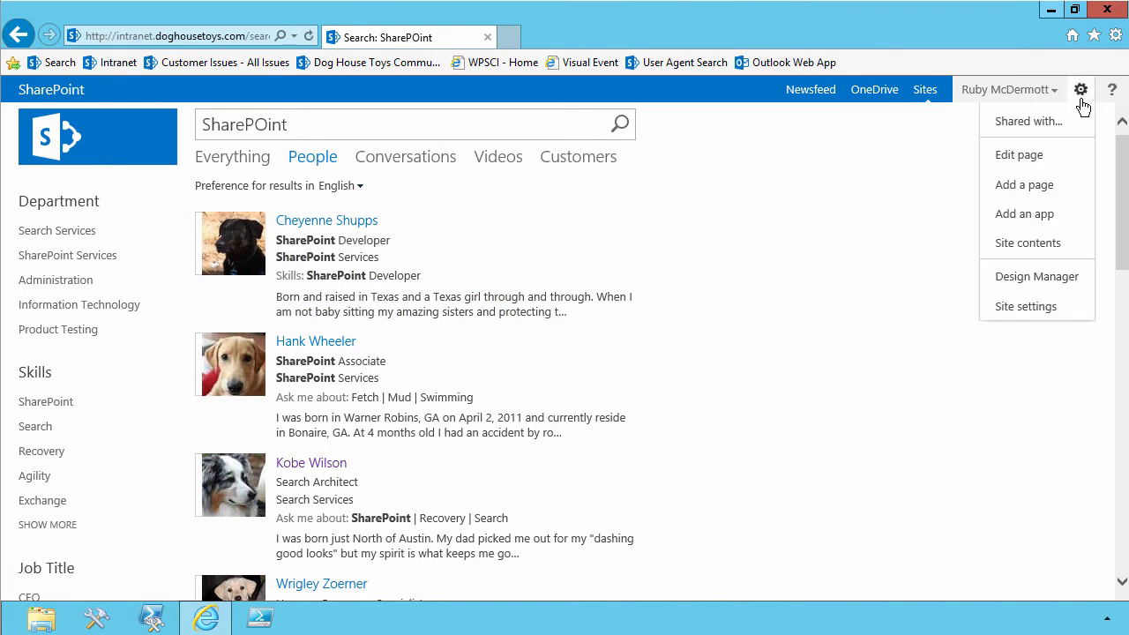
click(1040, 307)
scroll(725, 426, down, 3)
click(577, 476)
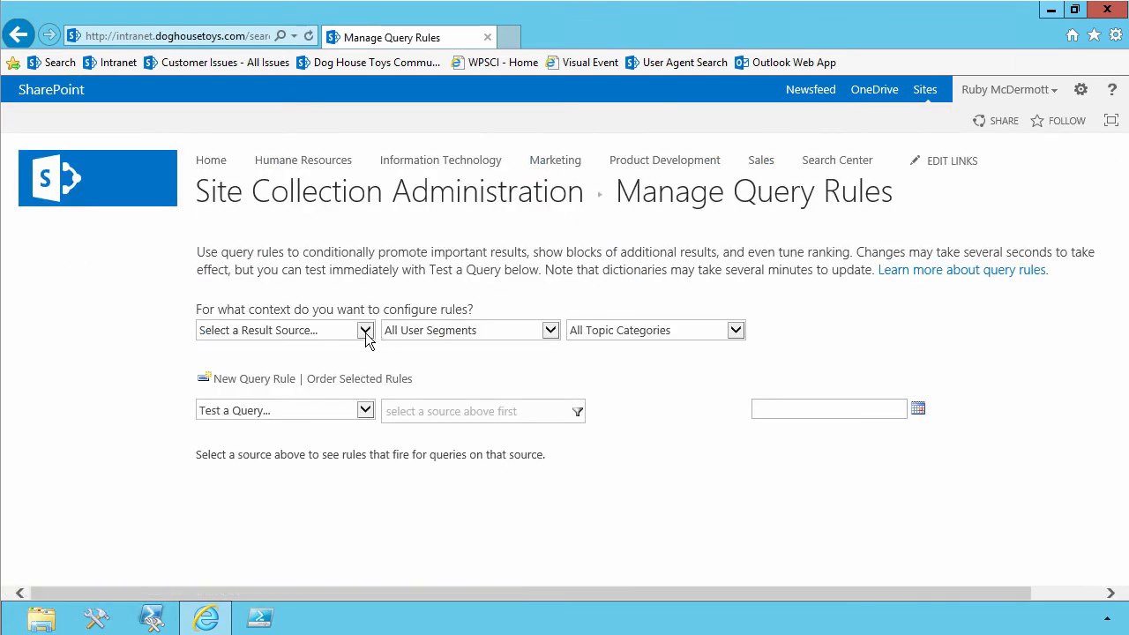
click(365, 332)
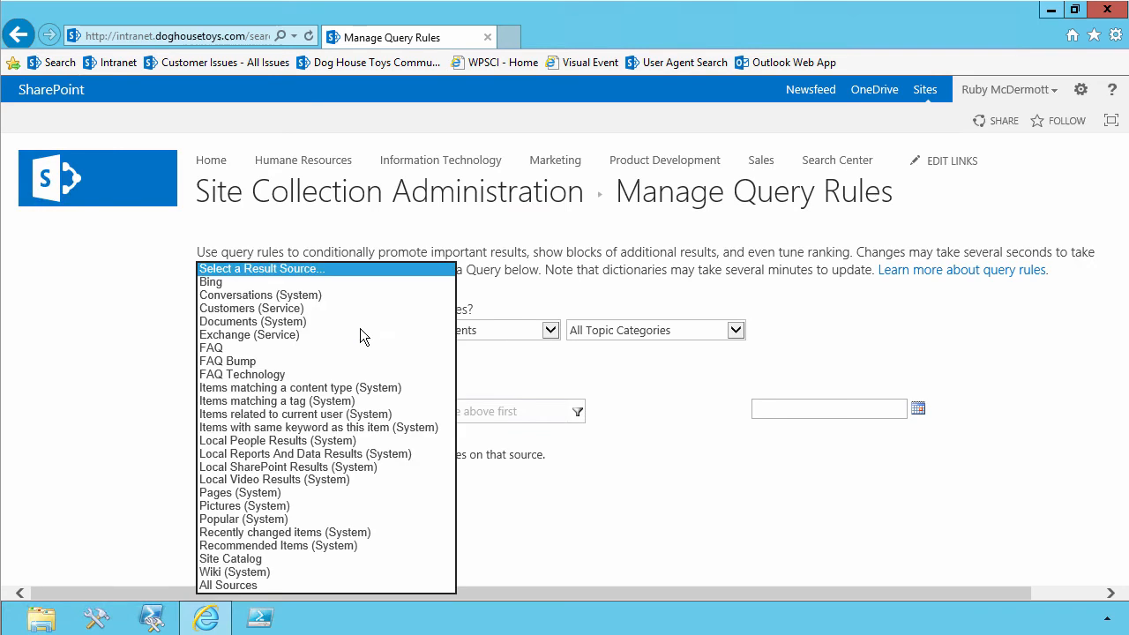
click(277, 441)
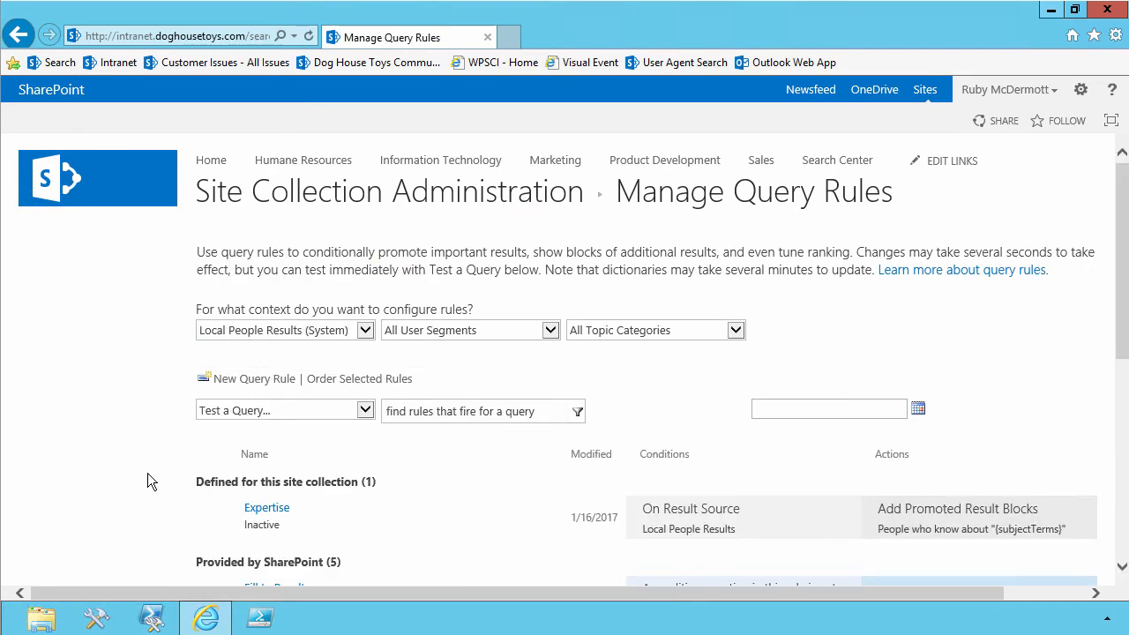
- Create a query rule named Users in Department and remove its keyword condition so it fires on any query text
scroll(146, 476, down, 1)
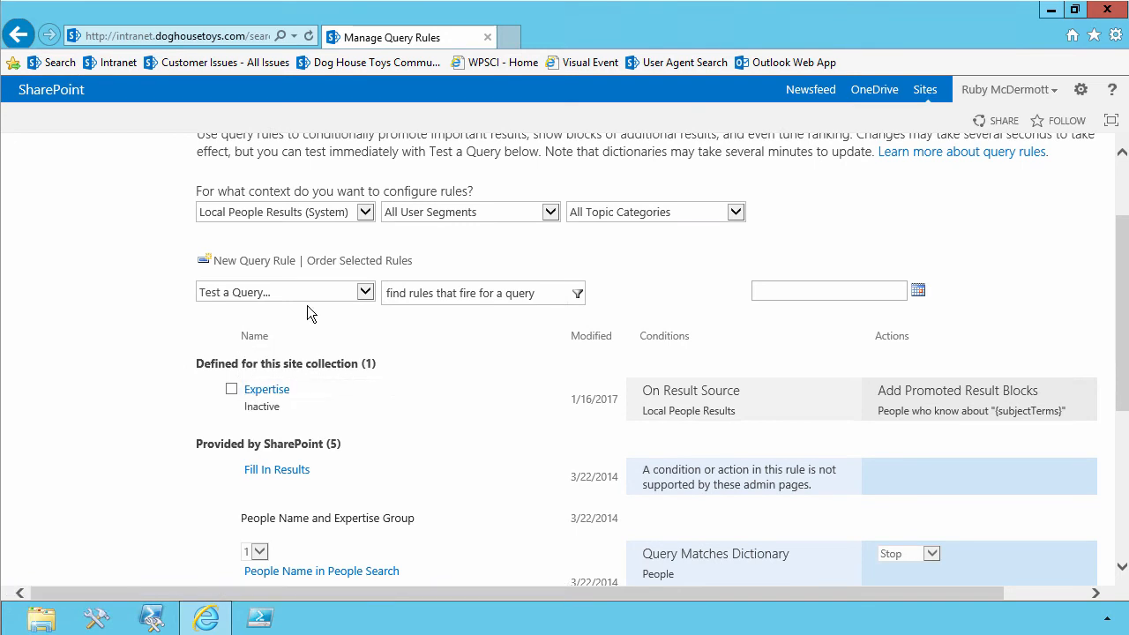
click(237, 265)
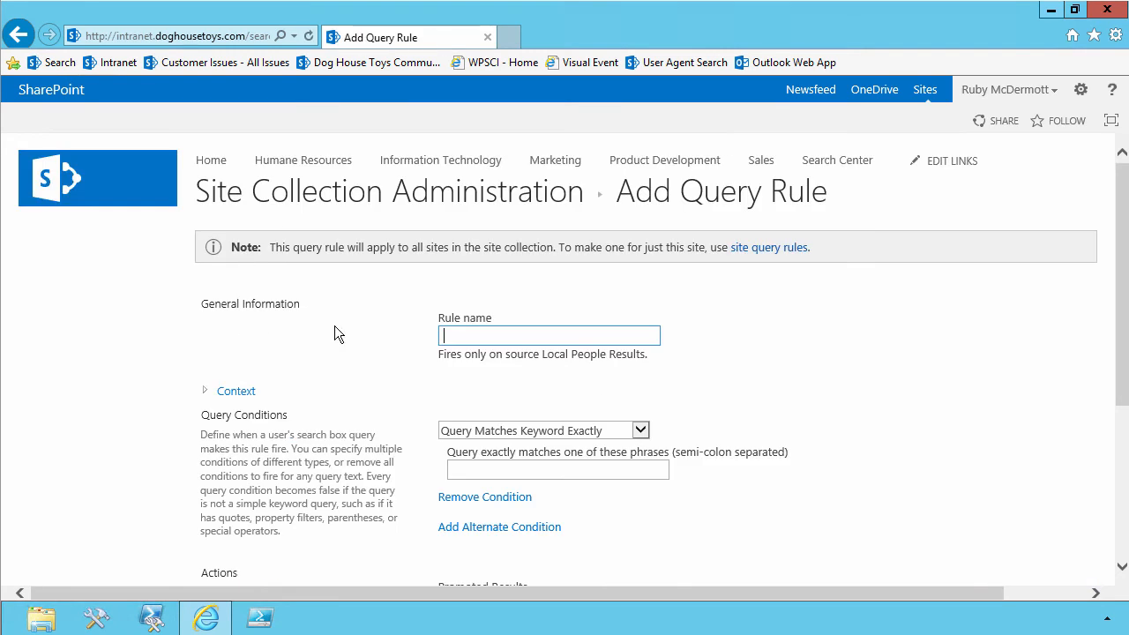
text(Users in Department)
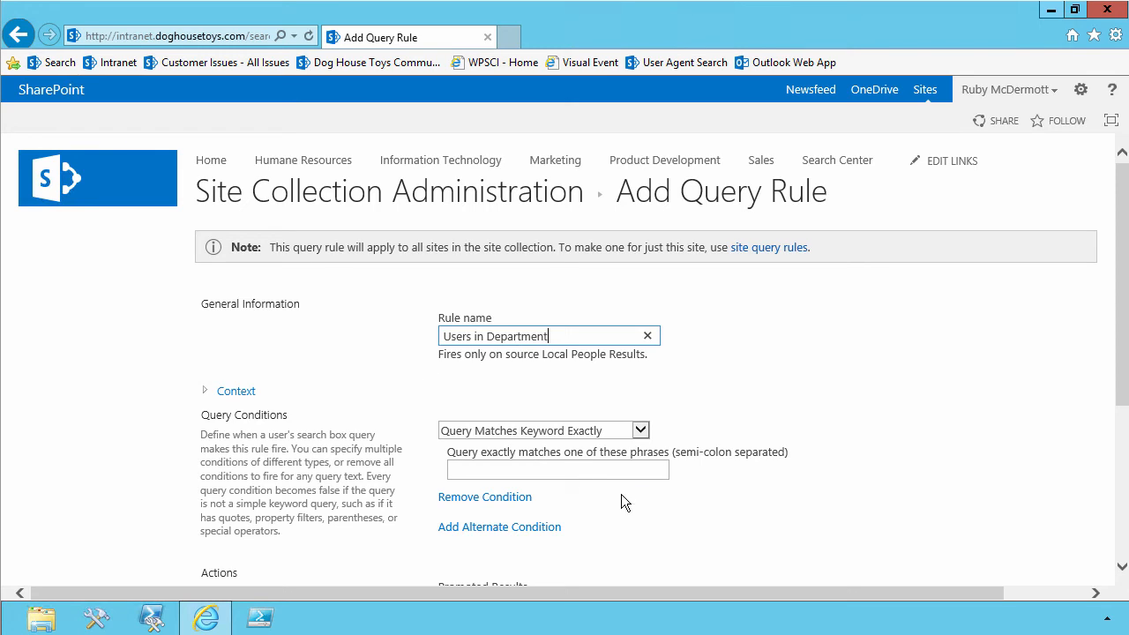
click(502, 499)
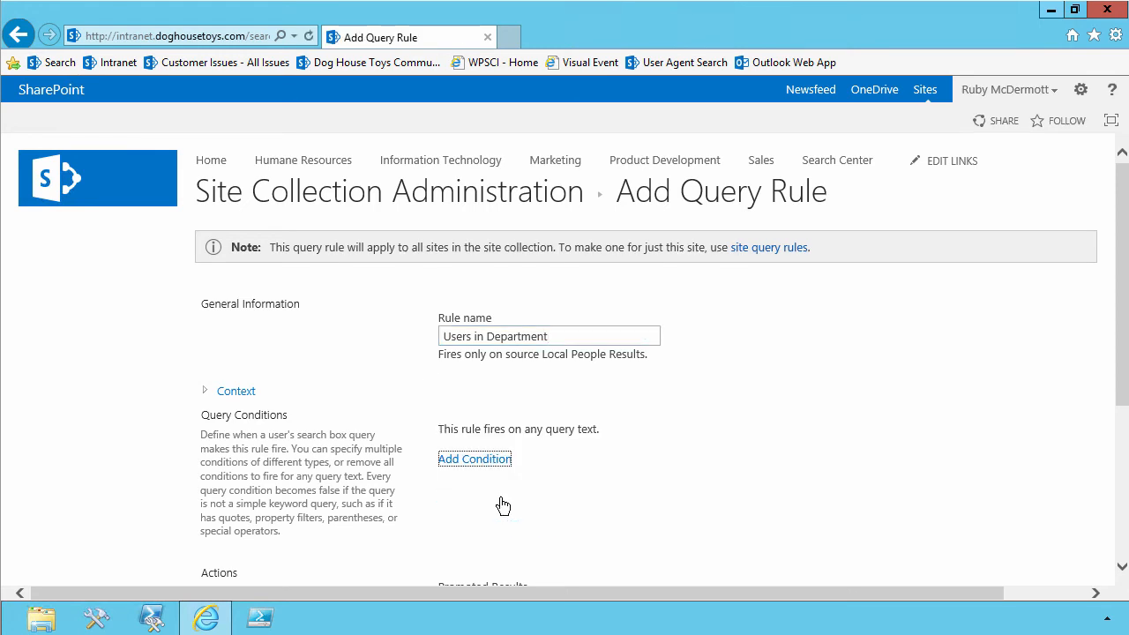
- Add a result block to the rule and title it Users Near You Who Know "{subjectTerms}"
scroll(648, 492, down, 3)
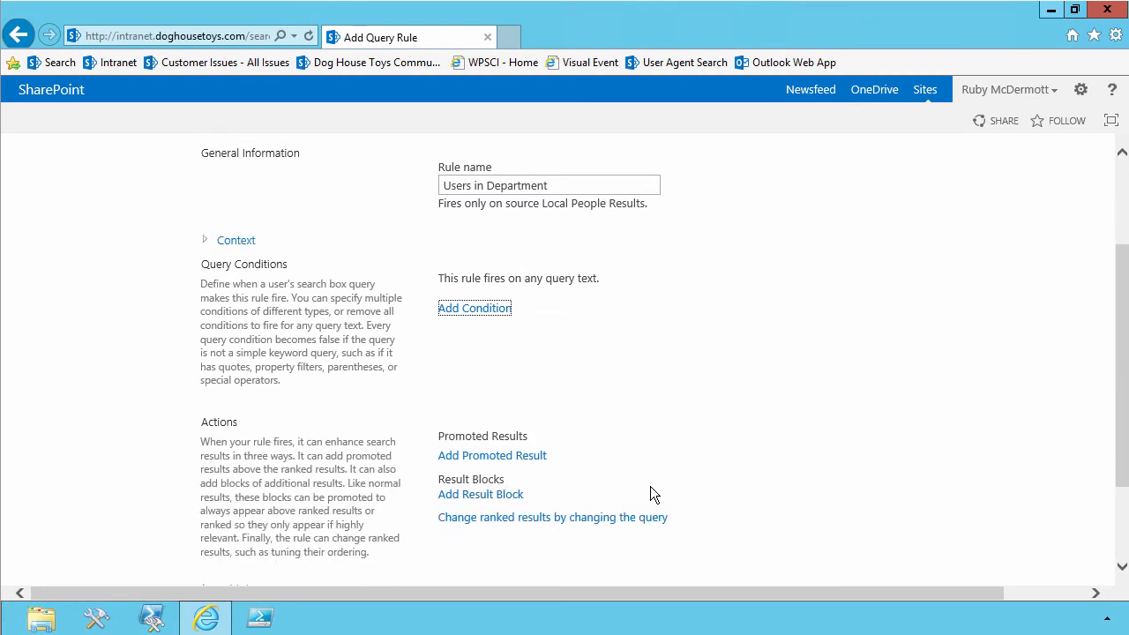
scroll(650, 486, down, 1)
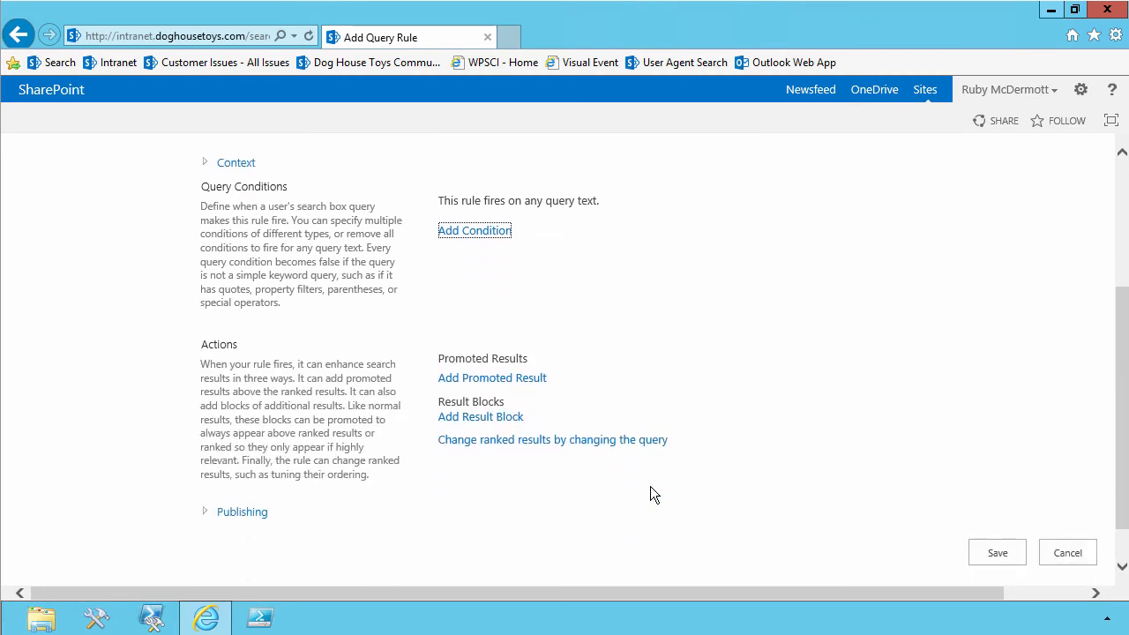
click(492, 419)
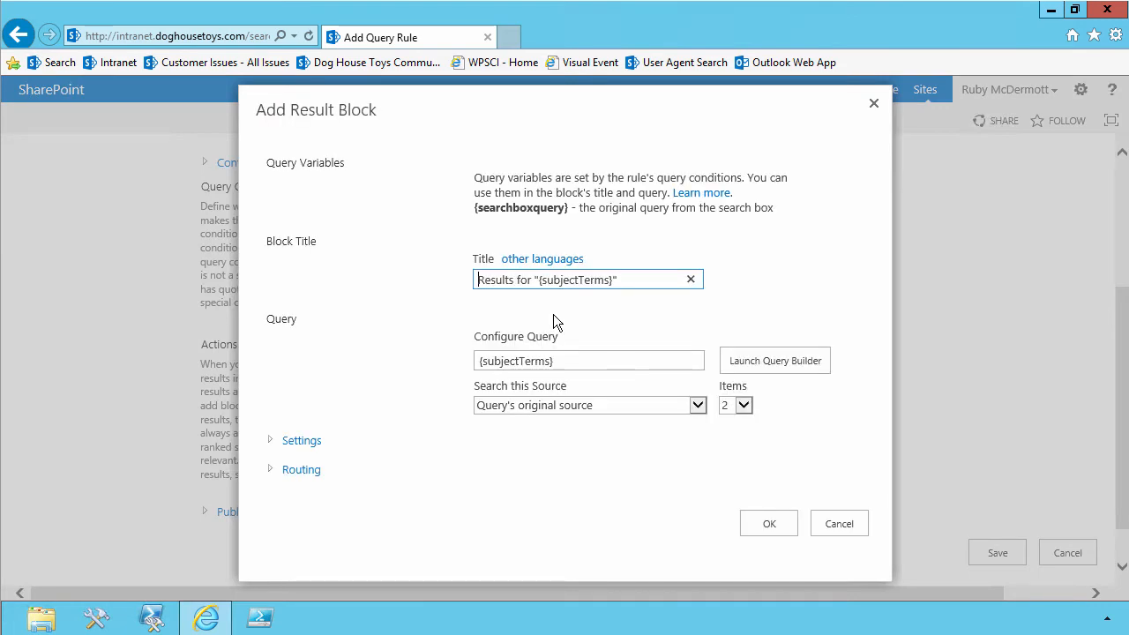
text(Users )
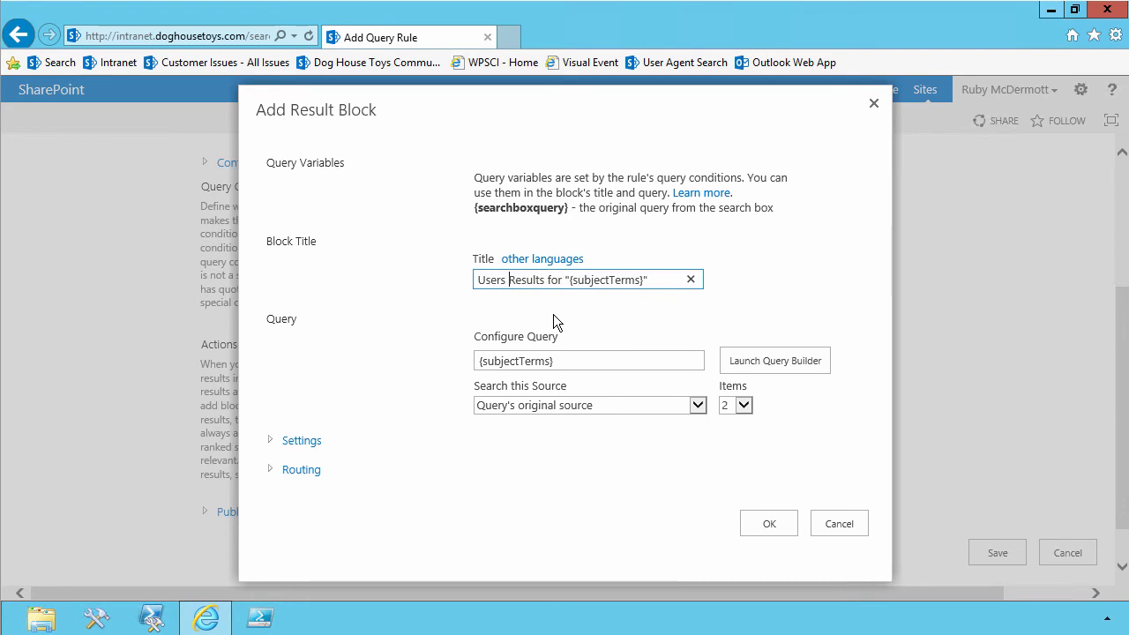
text(Near Y)
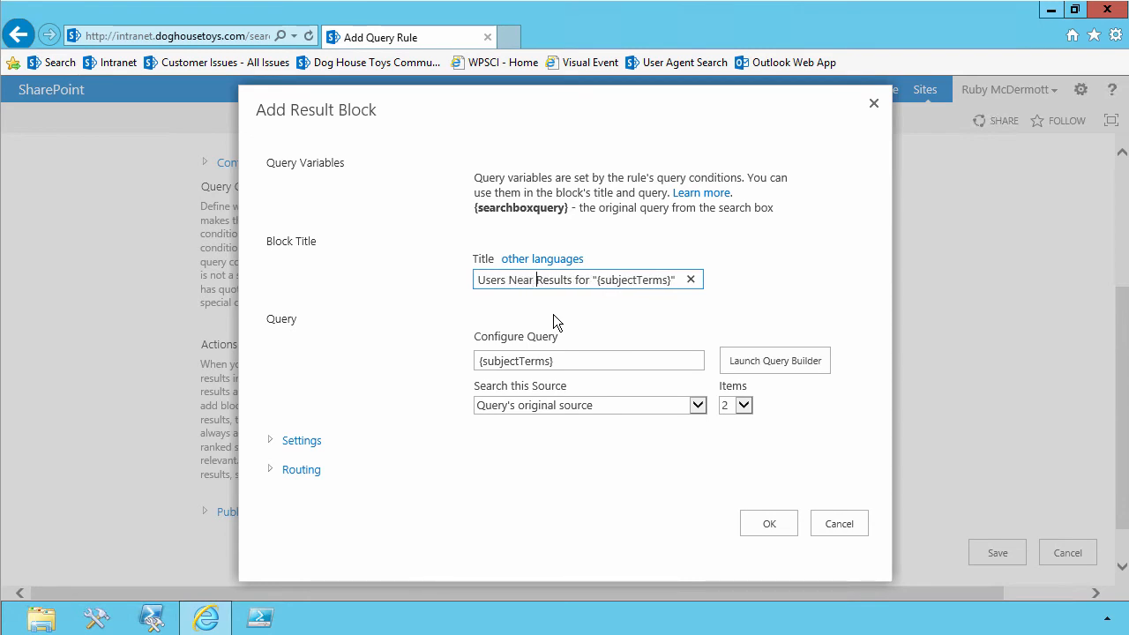
text(ou)
key(shift+Right)
key(shift+Right)
key(shift+Right)
key(shift+Right)
key(shift+Right)
key(shift+Right)
key(shift+Right)
key(shift+Right)
key(shift+Right)
key(shift+Right)
key(shift+Right)
key(shift+Right)
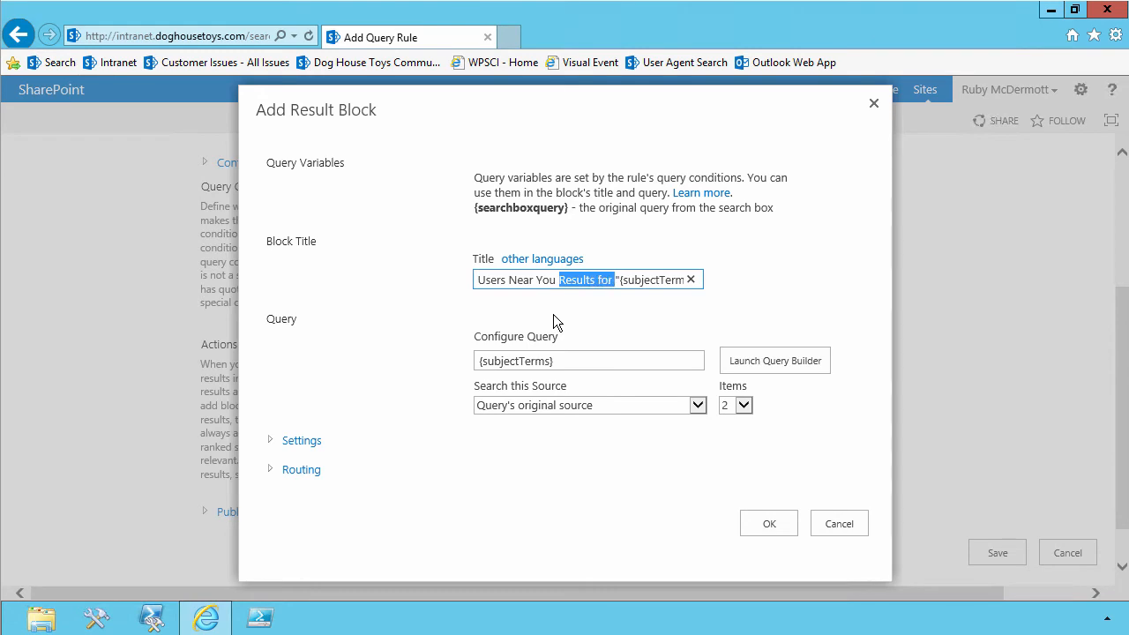
key(Delete)
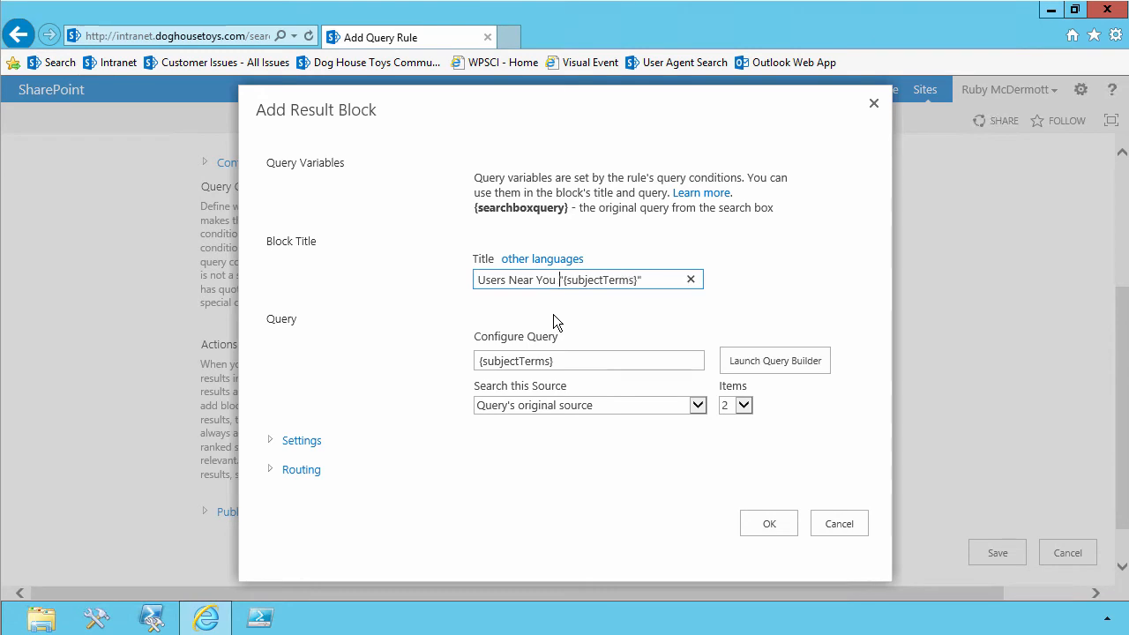
text(Who Know)
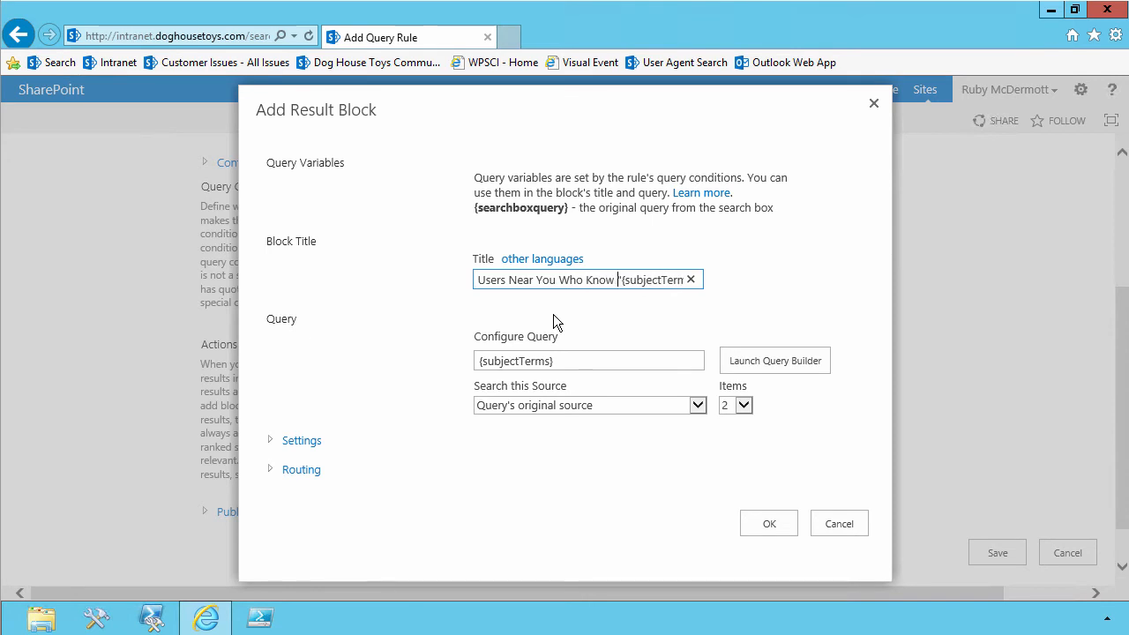
- In the block's query builder, add a property filter where Department contains the name of the user who runs the query
click(803, 356)
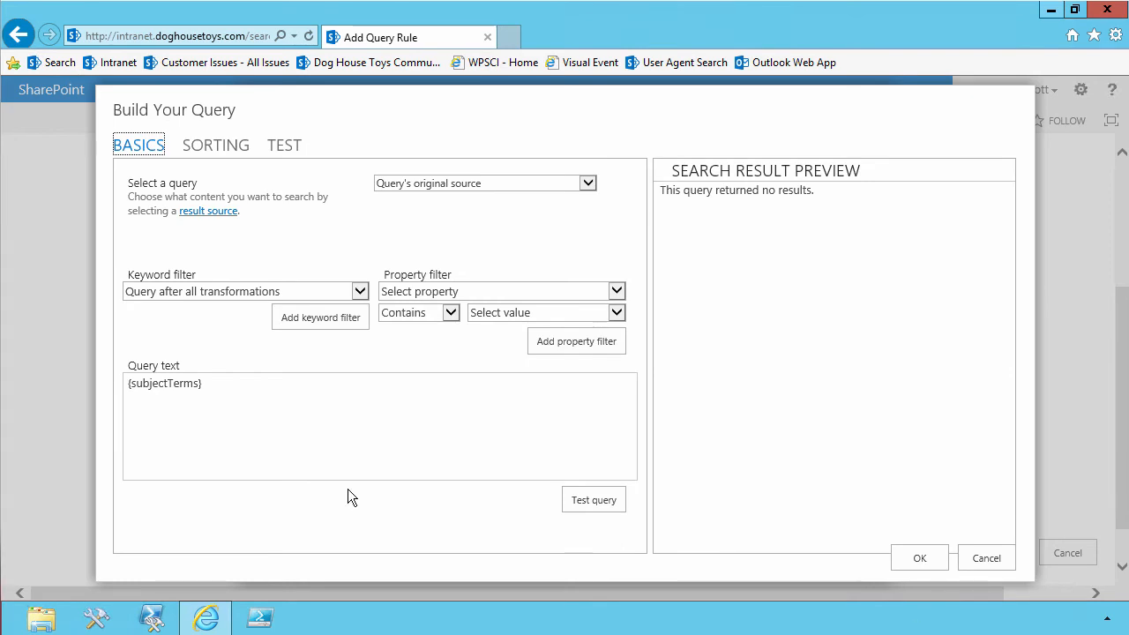
click(212, 383)
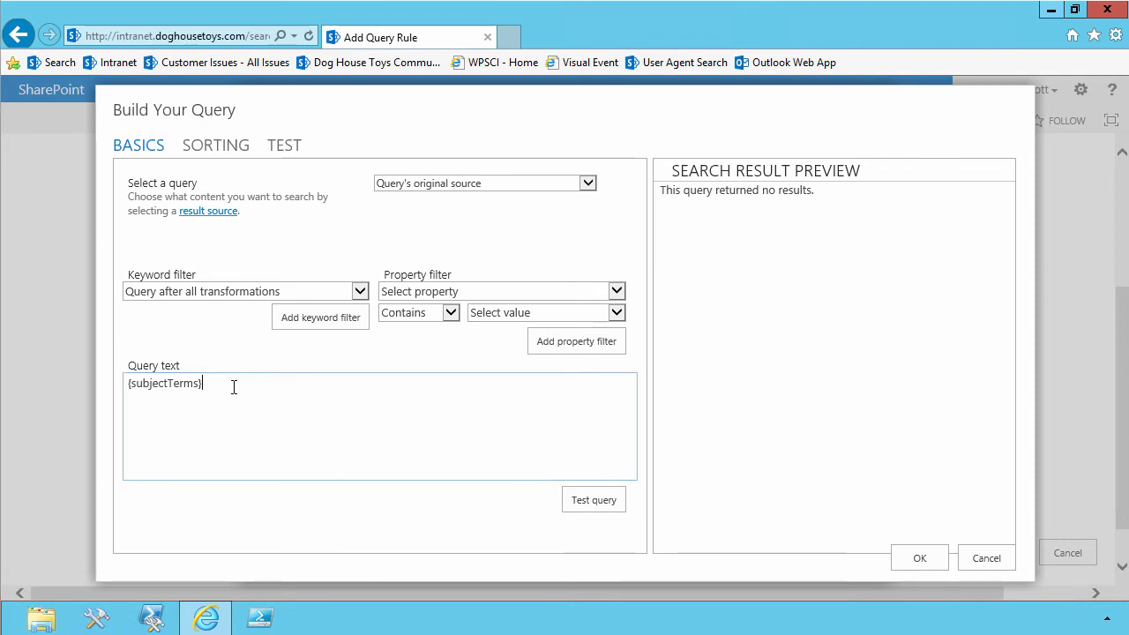
click(493, 293)
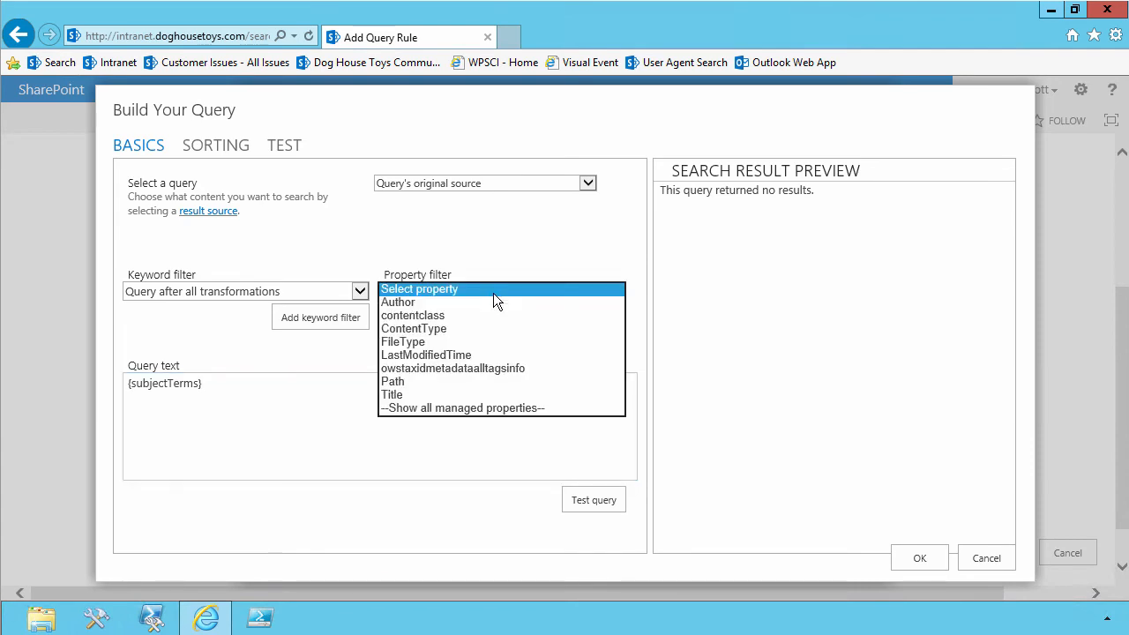
click(485, 406)
click(437, 289)
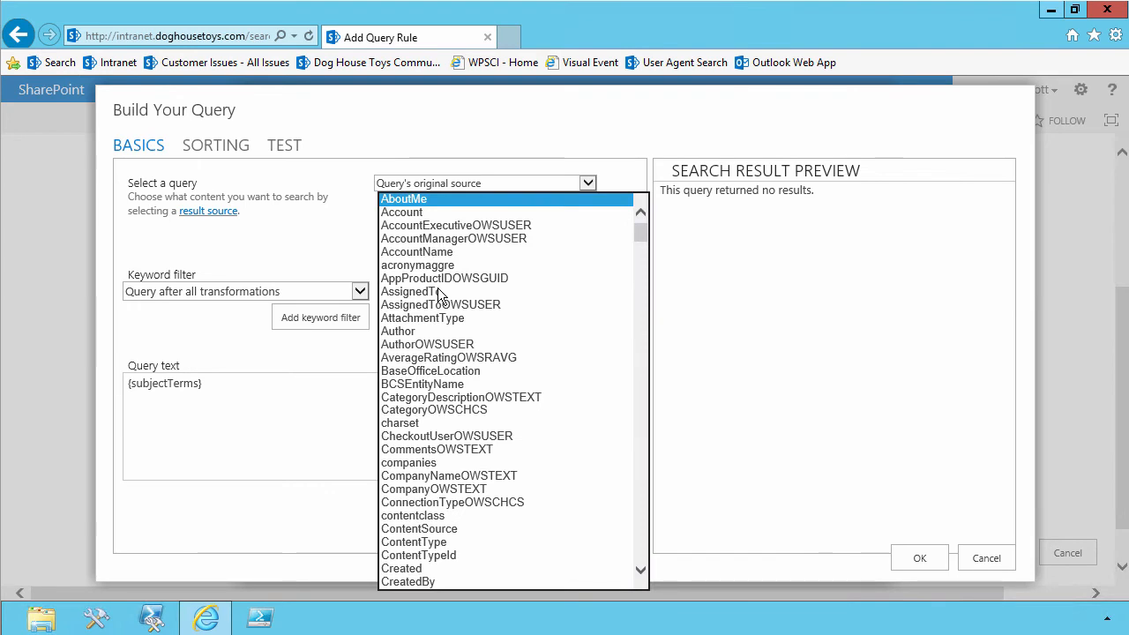
scroll(439, 296, down, 6)
click(433, 449)
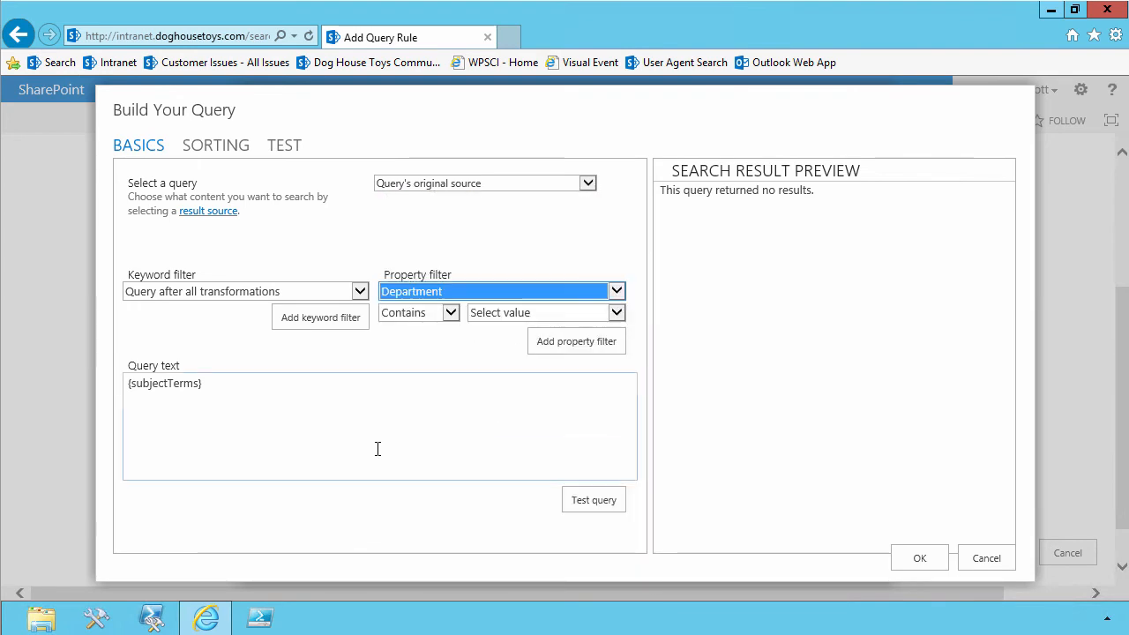
click(494, 313)
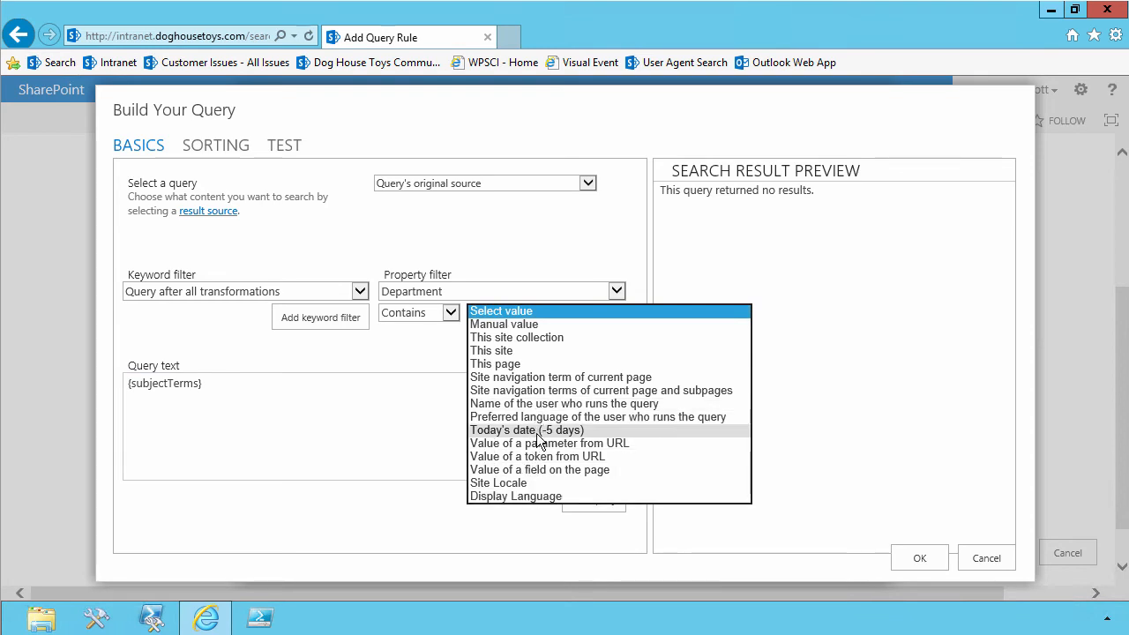
click(540, 403)
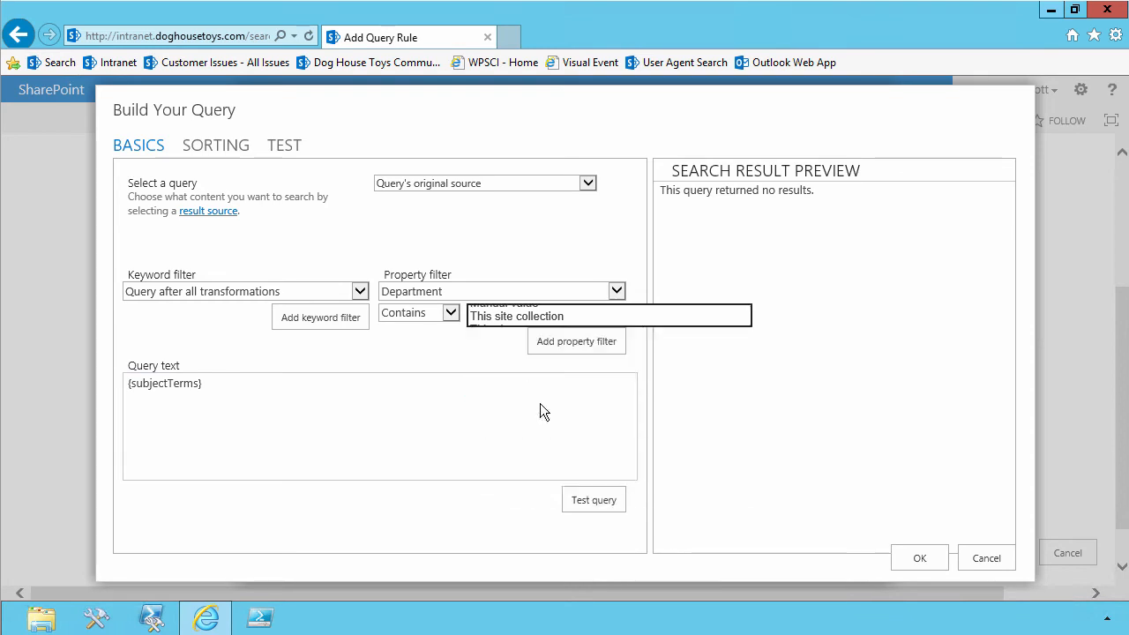
click(562, 343)
- Change the Department filter's value in the query text to {User.Department} and remove the extra space before the filter
key(shift+Left)
key(shift+Left)
key(shift+Left)
key(shift+Left)
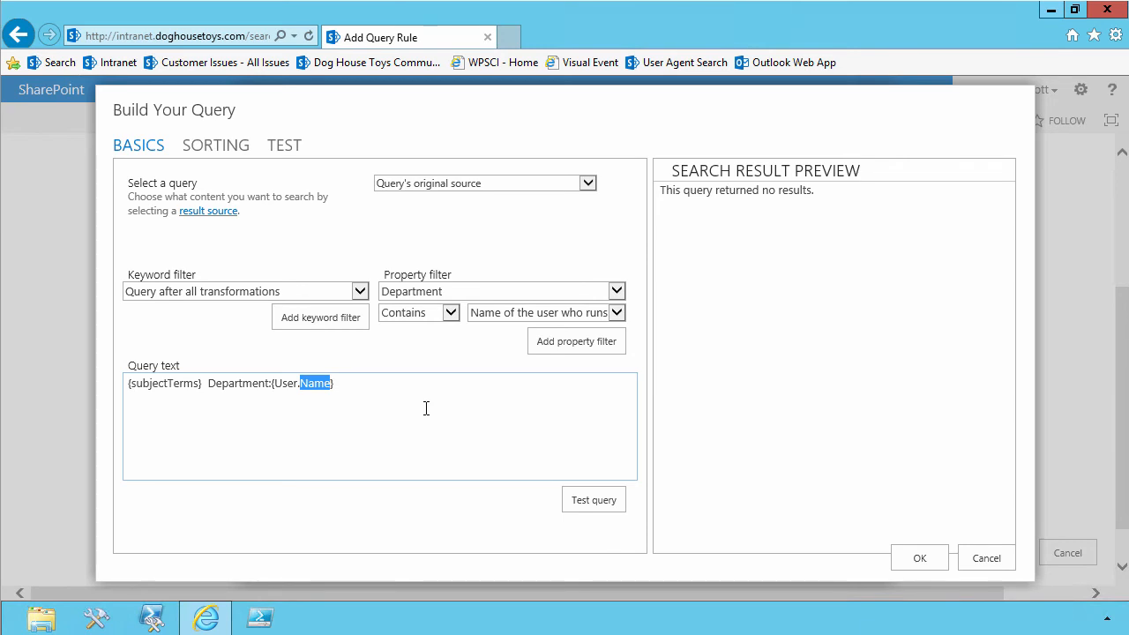
text(Department)
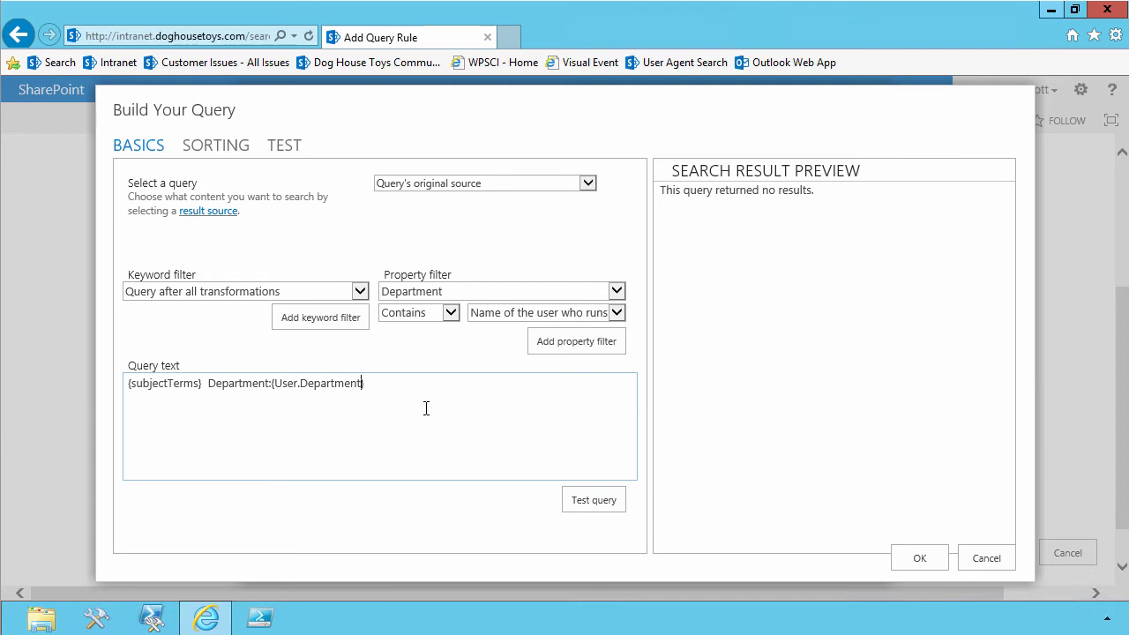
key(Home)
key(Delete)
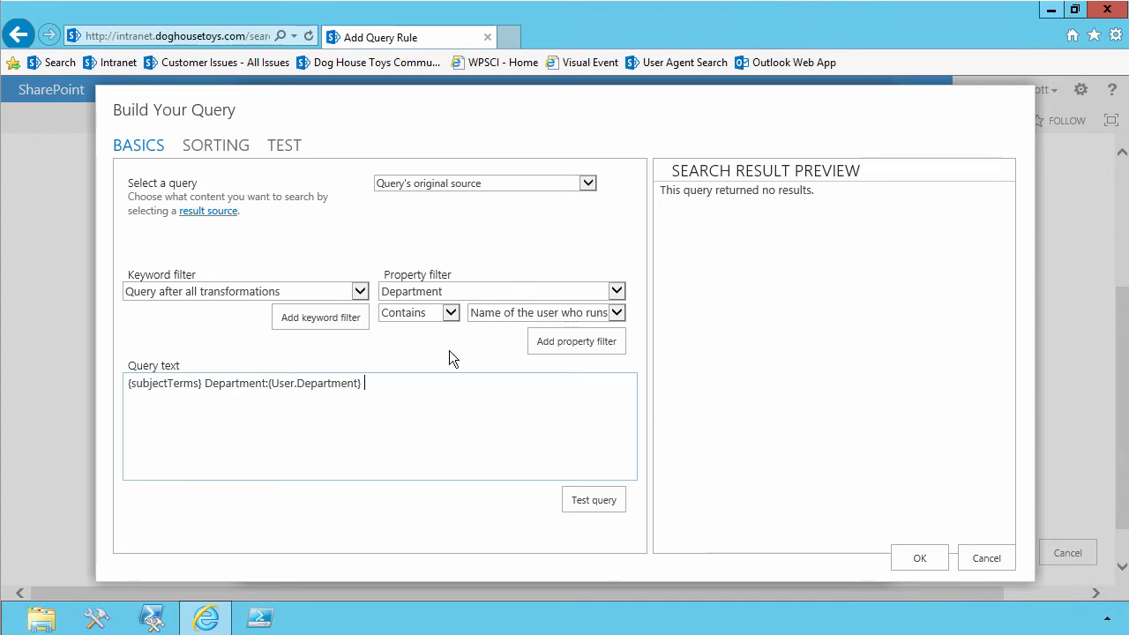
- Add a UserProfile_GUID property filter set to Not equals, and change its value in the query text to {User.UserProfile_GUID}
click(459, 293)
key(u)
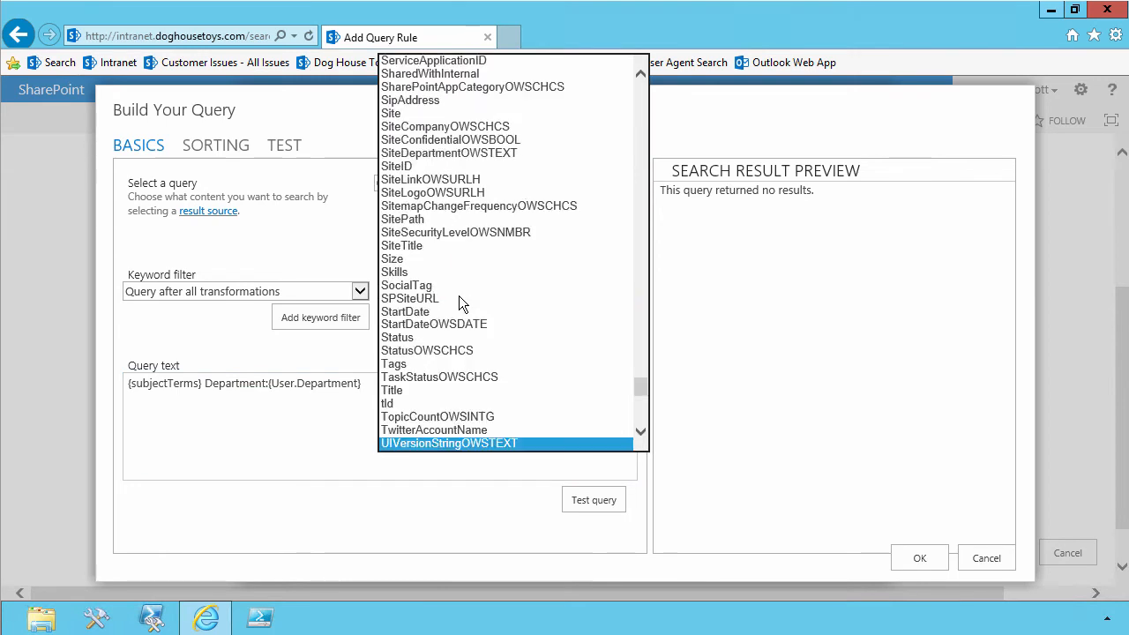
scroll(462, 306, down, 2)
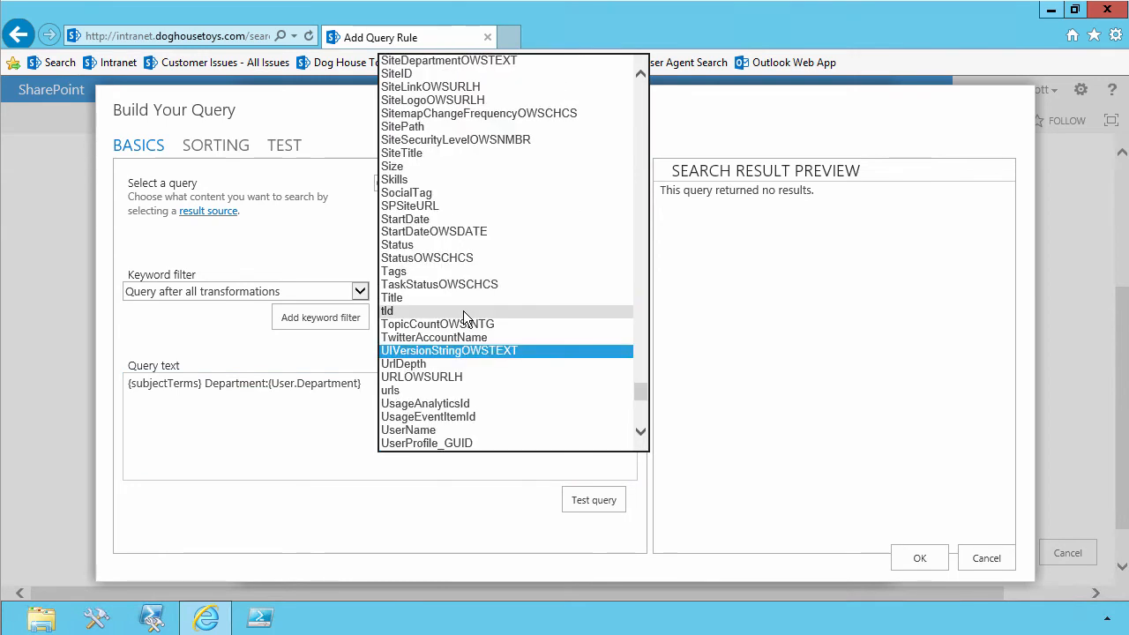
click(468, 445)
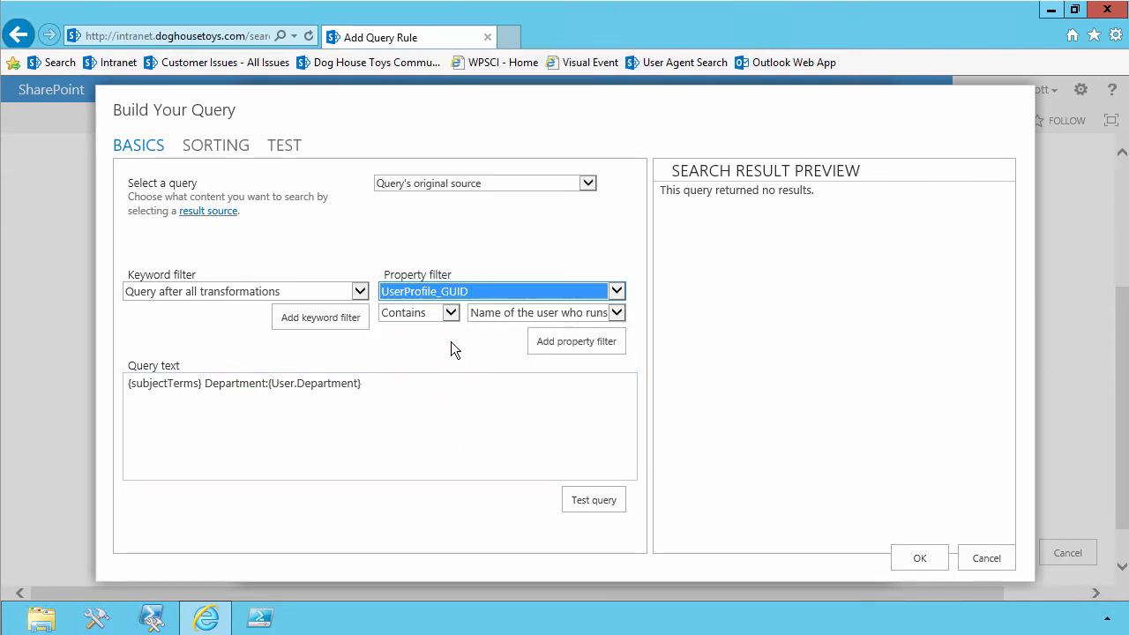
click(448, 311)
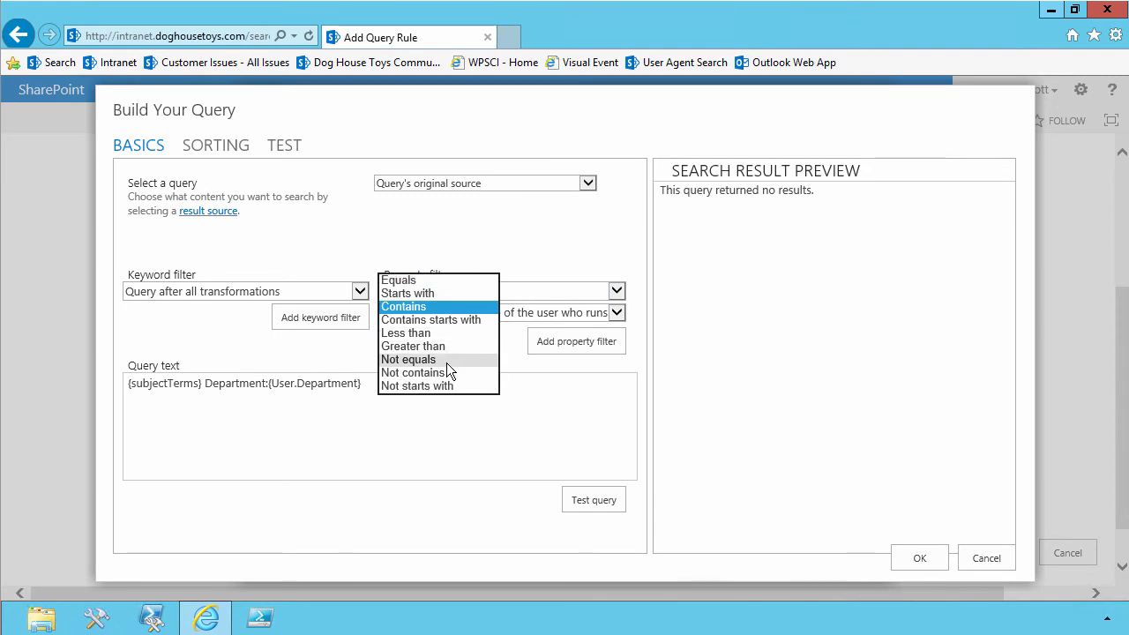
click(446, 362)
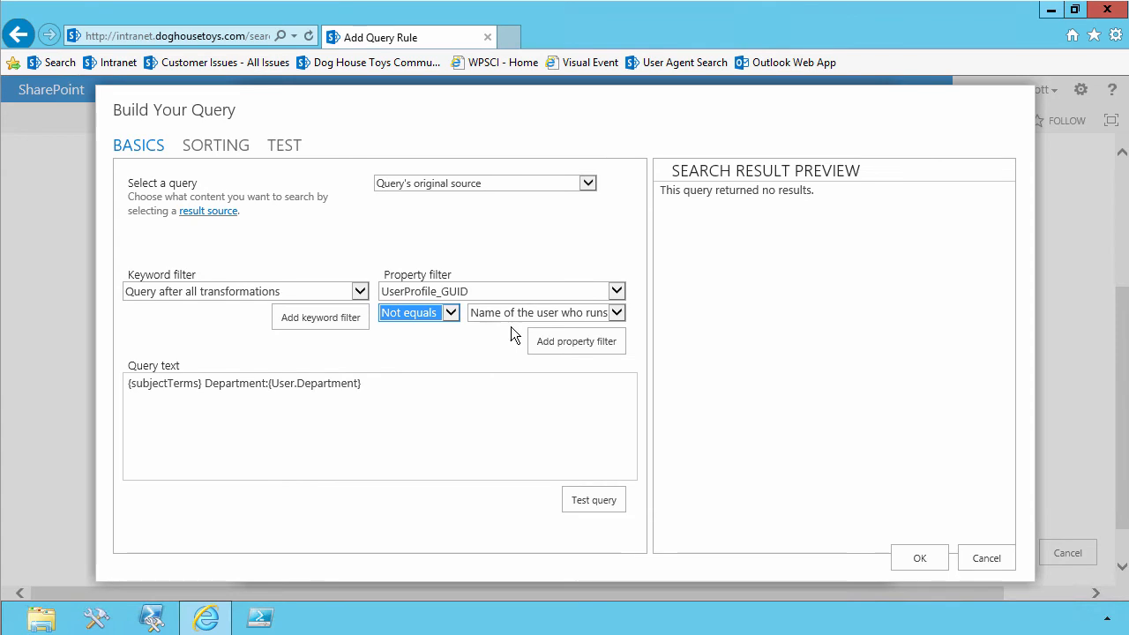
click(550, 342)
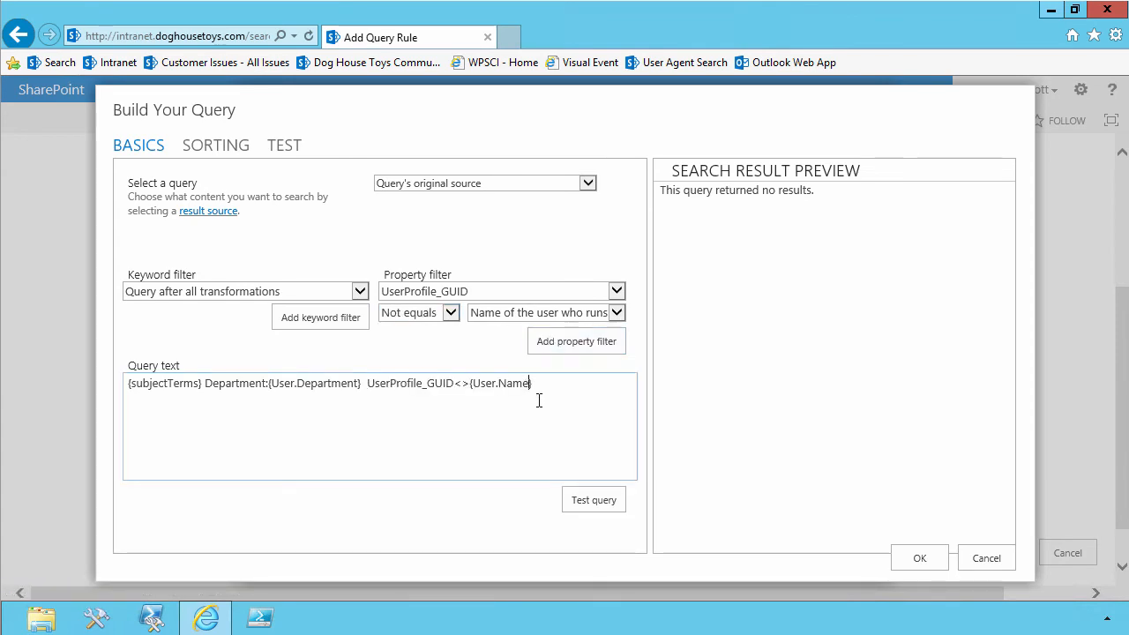
key(ctrl+shift+Left)
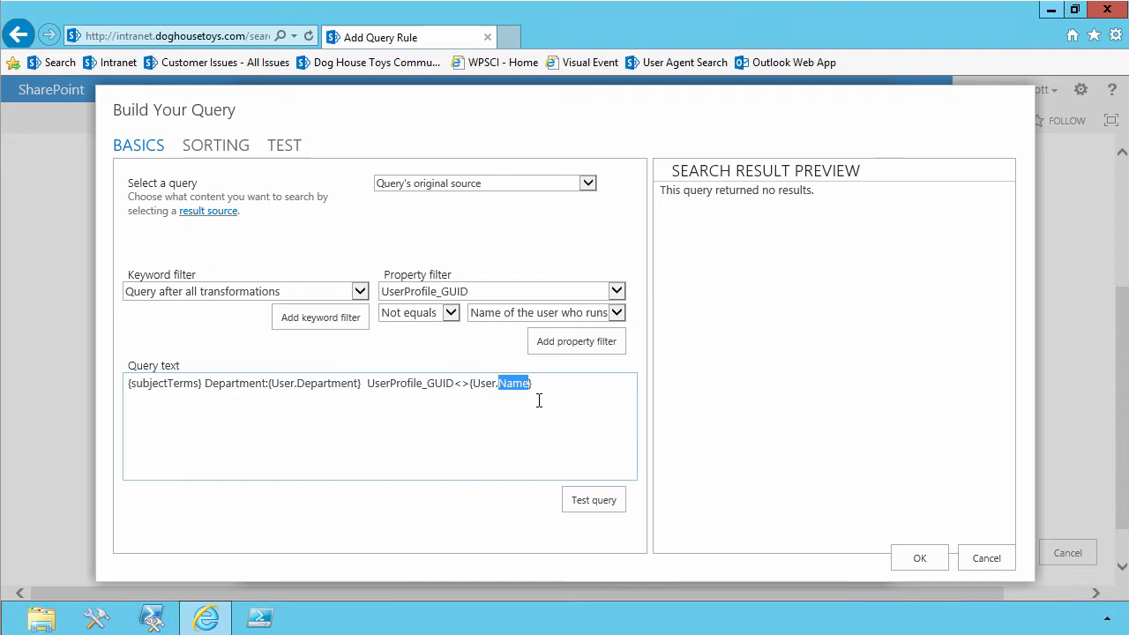
text(UserProfile_GUID)
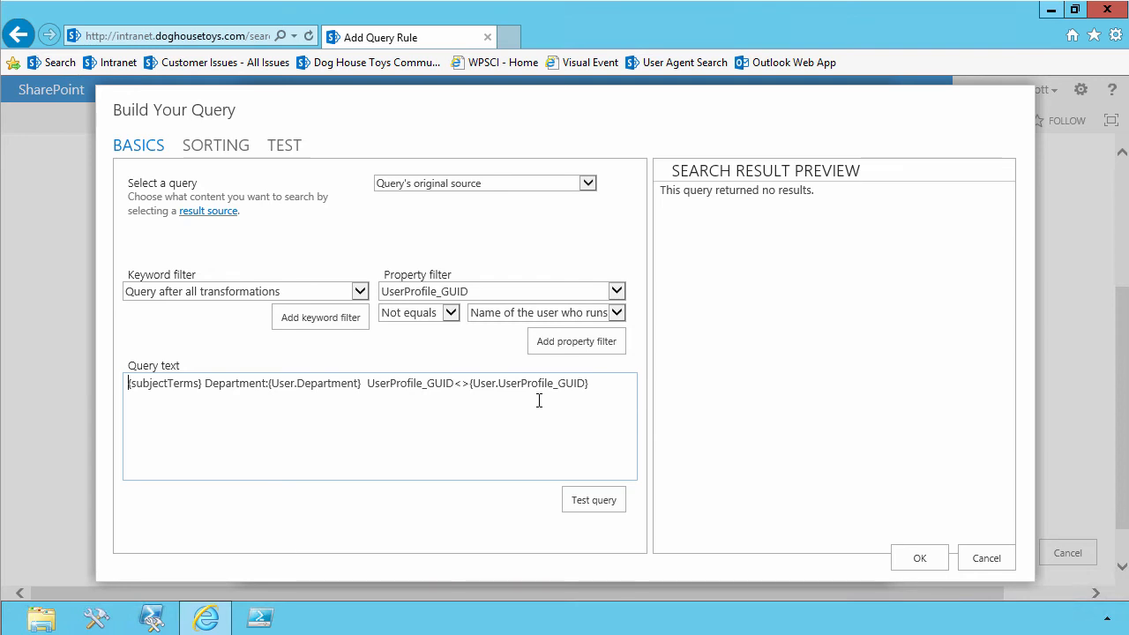
- Enclose the subject terms and Department filter in one pair of parentheses and the UserProfile_GUID filter in another, joined with AND
text(()
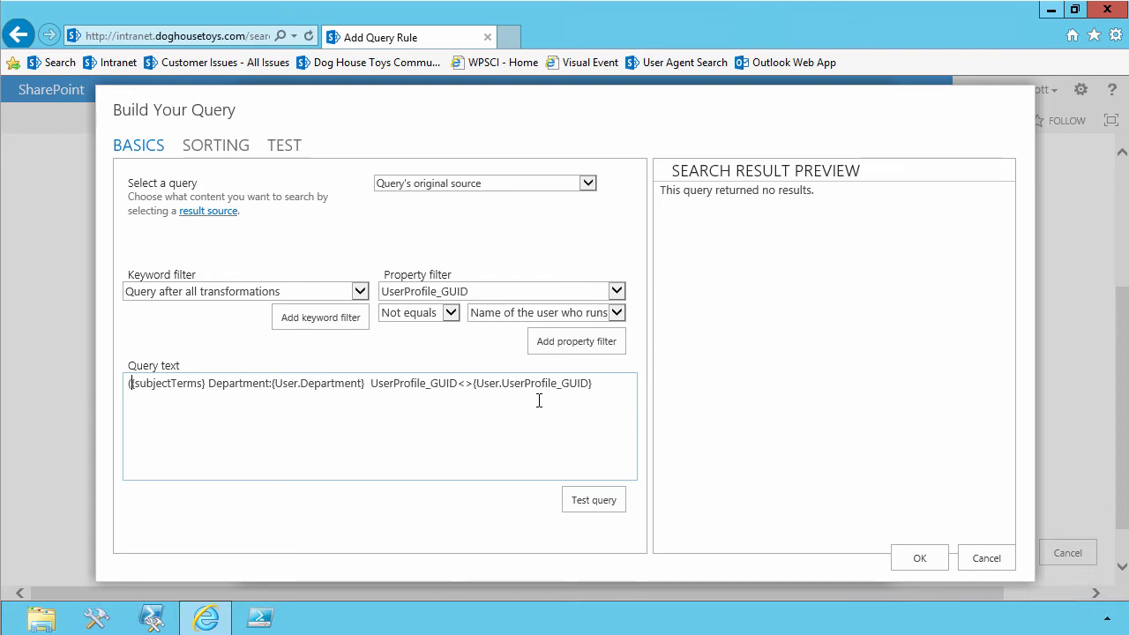
key(Right)
key(Right)
key(Right)
key(Right)
key(Right)
key(Right)
key(Right)
key(Right)
key(Right)
key(Right)
key(Right)
key(Right)
key(Right)
key(Right)
key(Right)
key(Right)
key(Right)
key(Right)
key(Right)
key(Right)
key(Left)
key(Left)
key(Left)
key(Left)
key(Left)
key(Left)
key(Left)
key(Left)
key(Left)
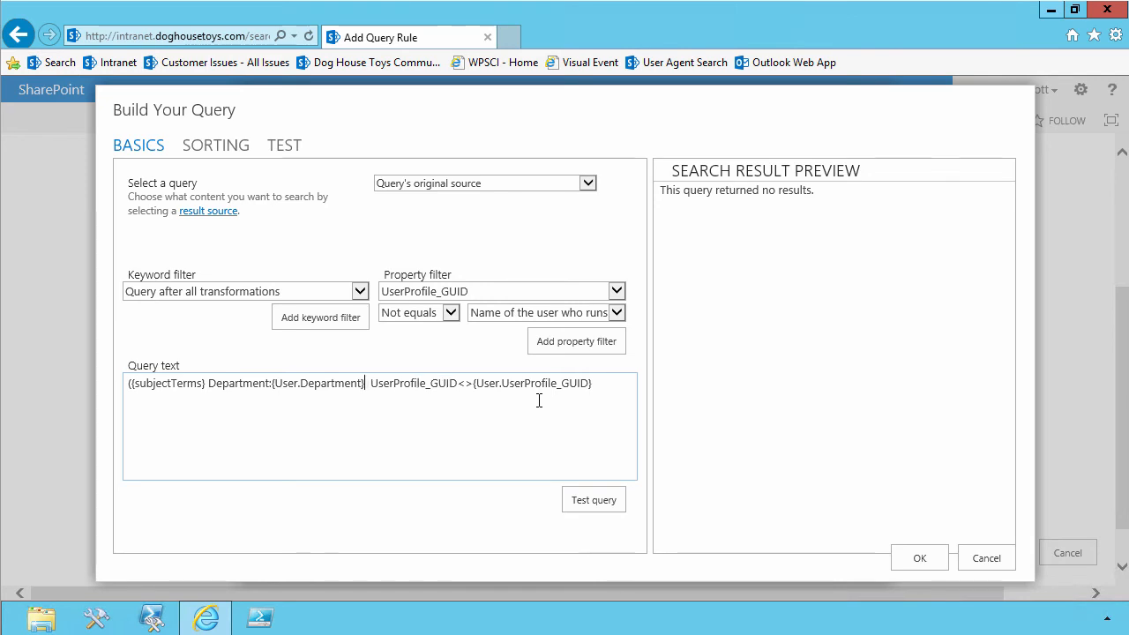
text() )
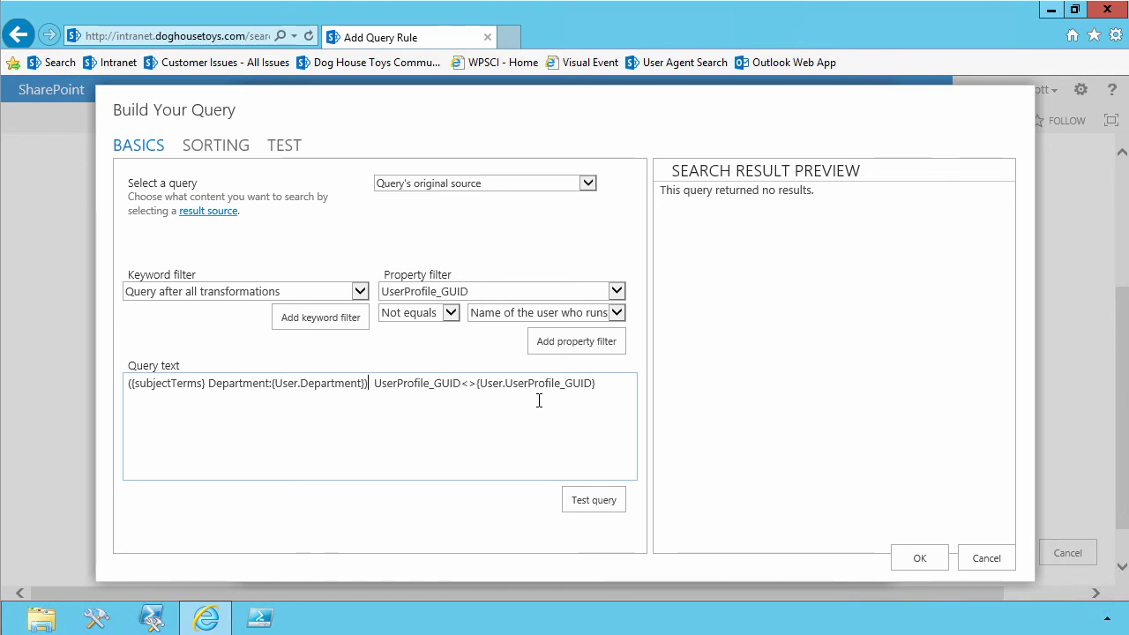
text(AND)
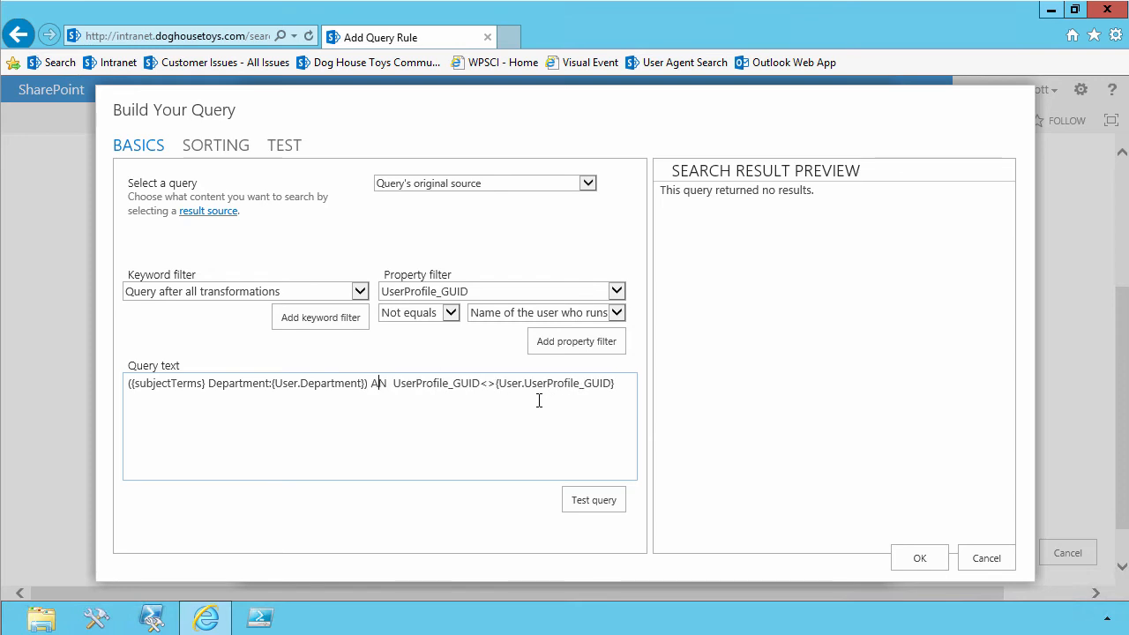
key(Delete)
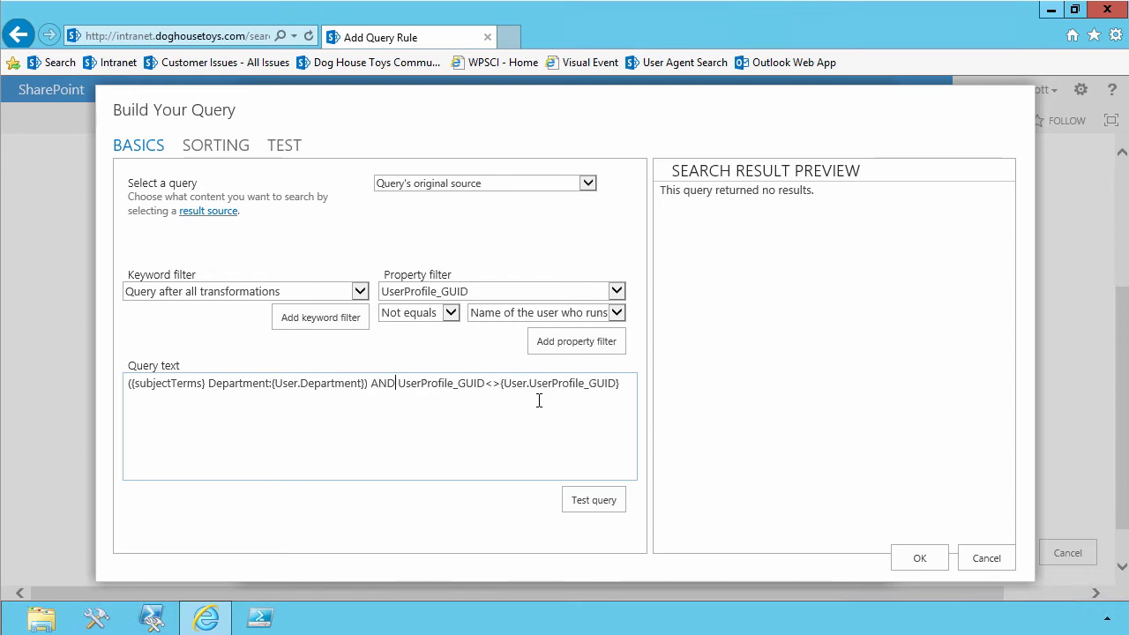
text(()
text())
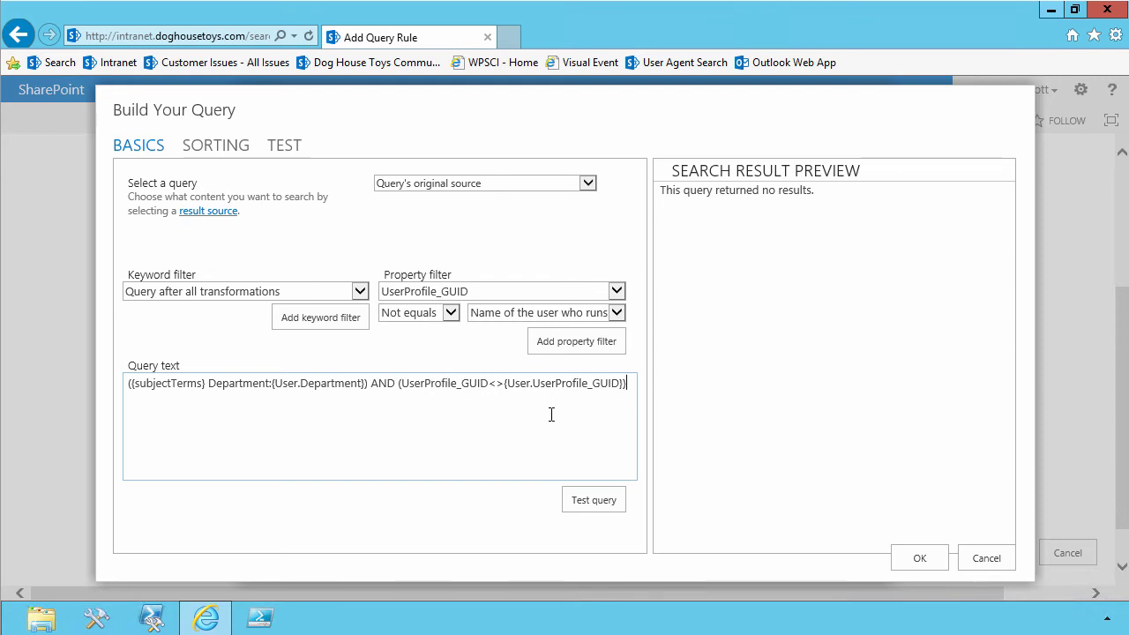
- Set the query's result source to Local People Results (System) and test the query
click(451, 185)
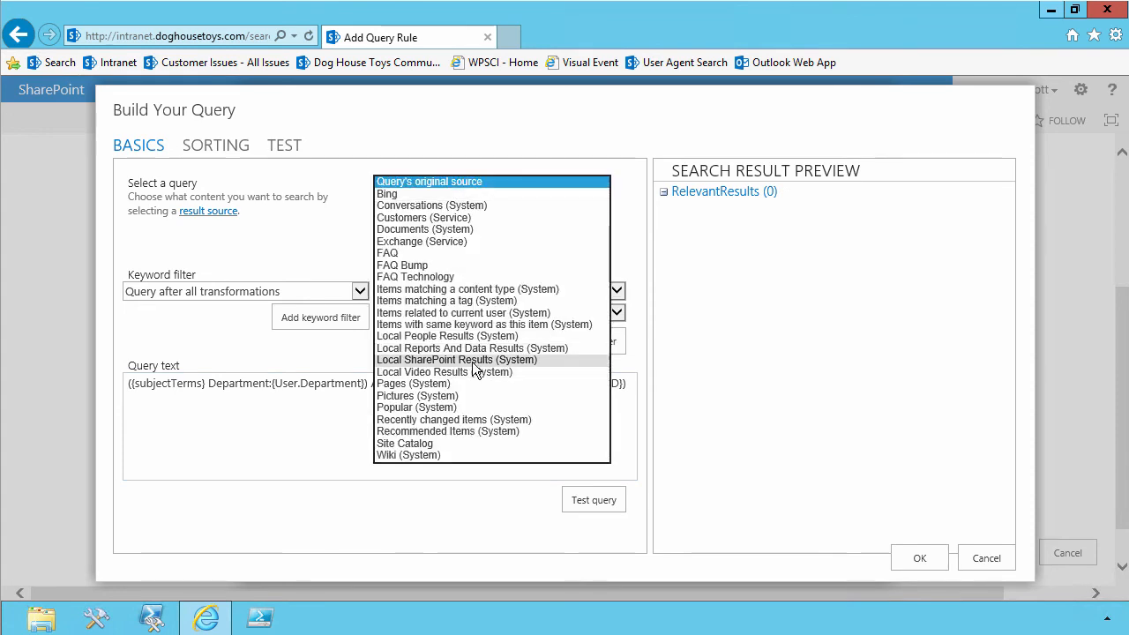
click(476, 336)
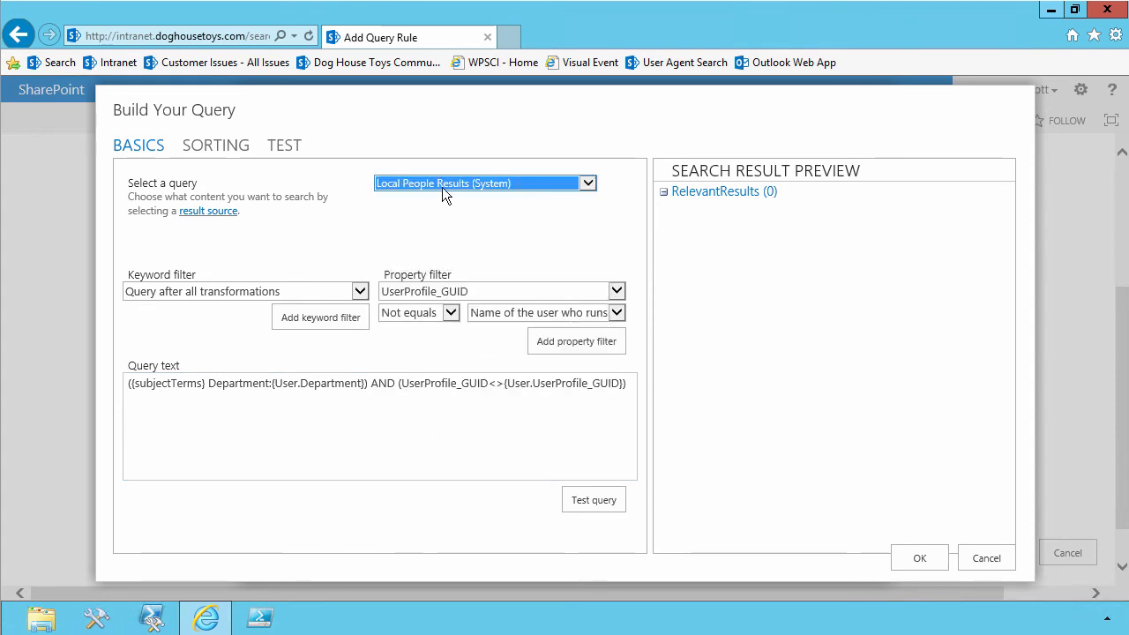
click(592, 505)
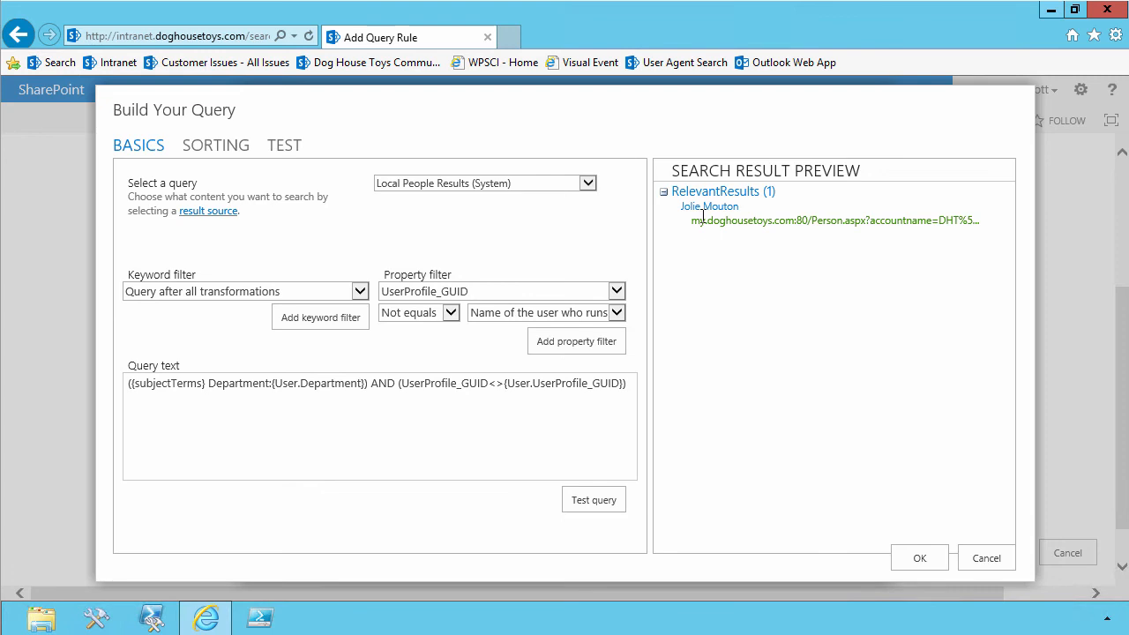
- Test the query with Recovery as the {subjectTerms} value, and accept the built query for the result block
click(285, 149)
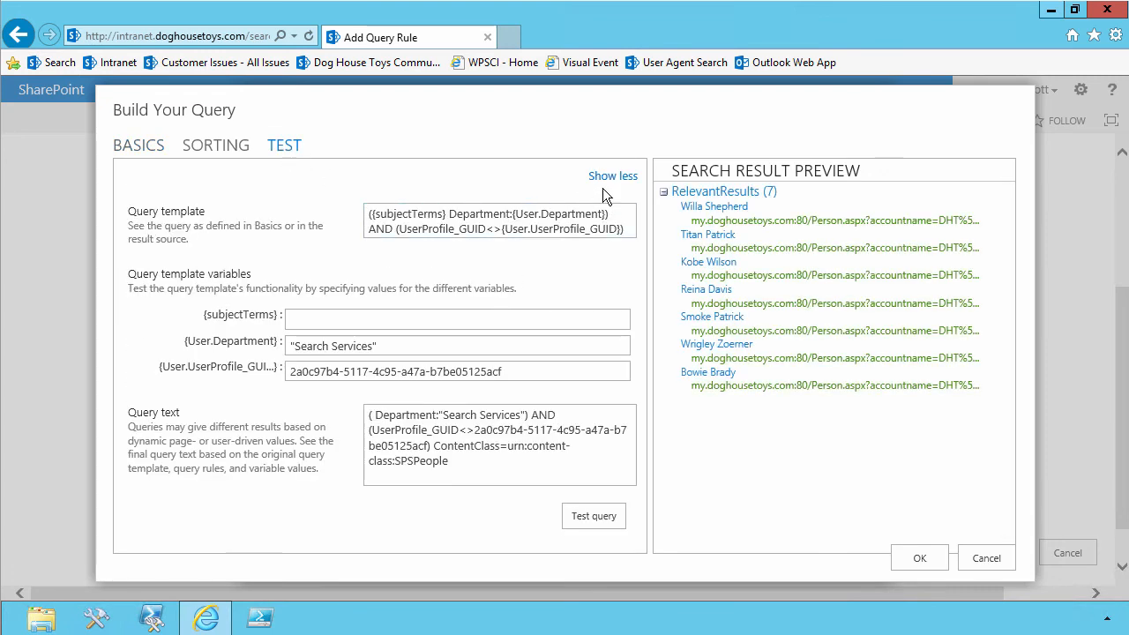
click(312, 321)
text(SharePoint)
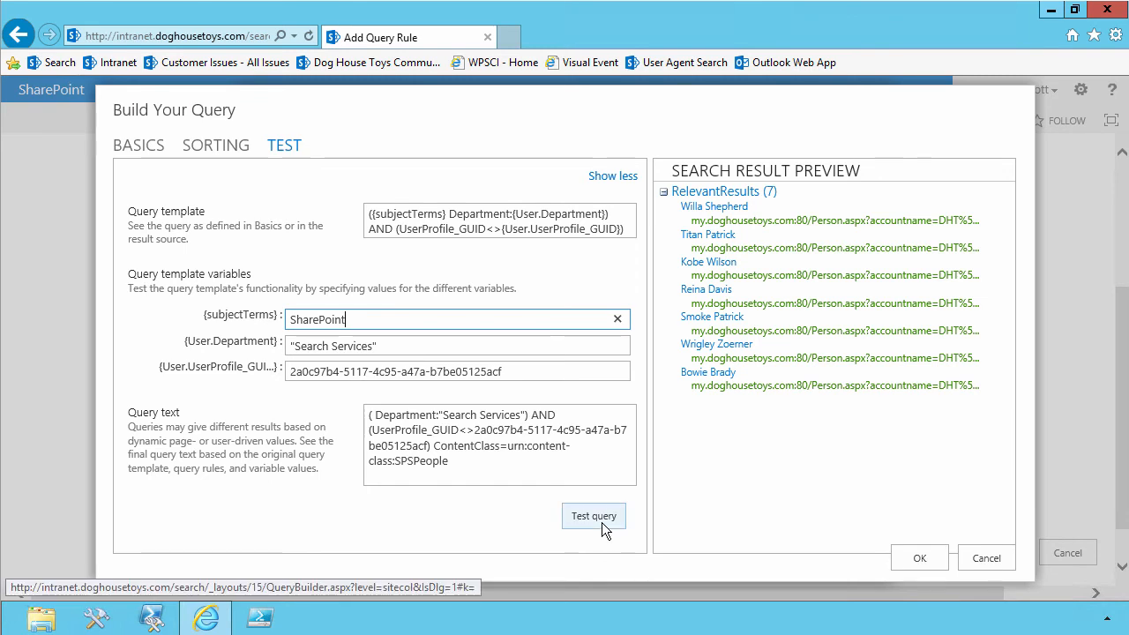
drag(396, 323, 217, 318)
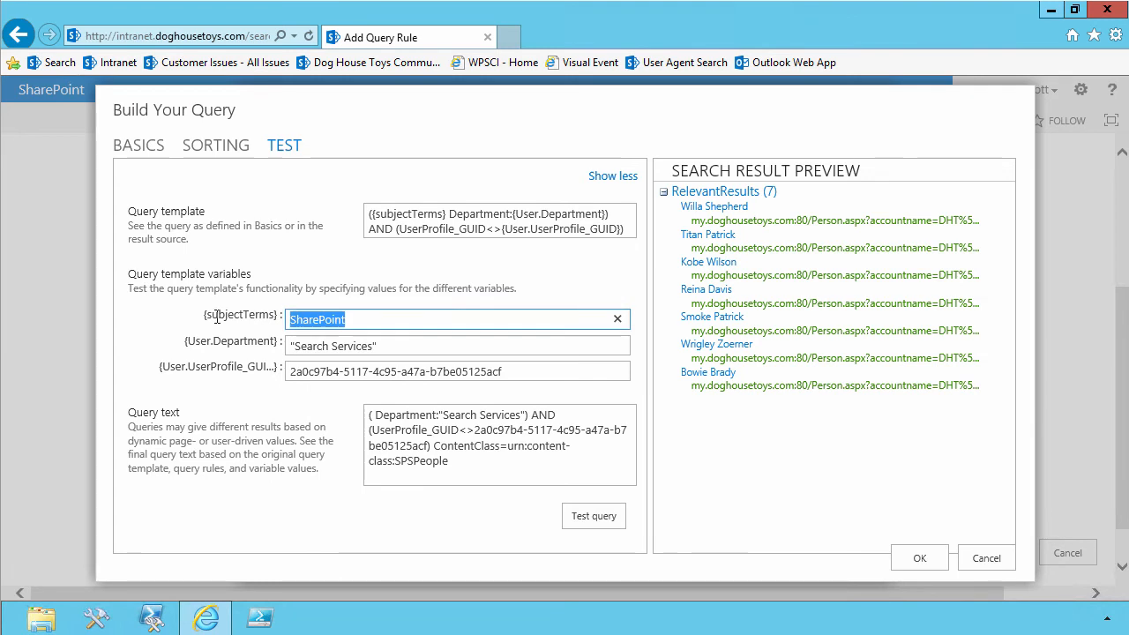
text(Recovery)
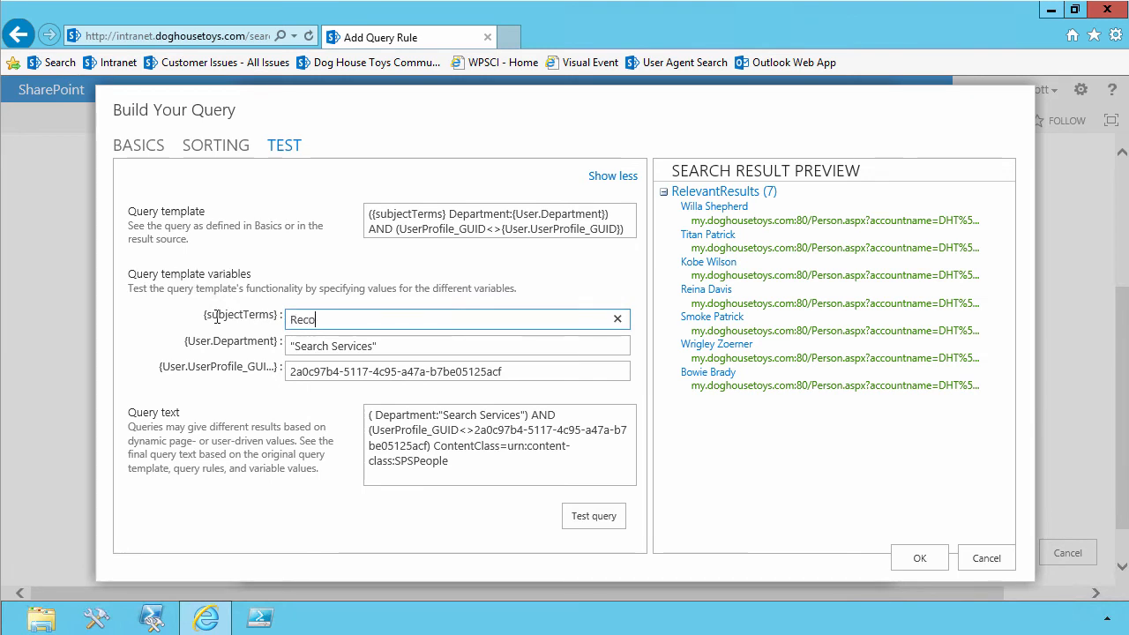
click(580, 517)
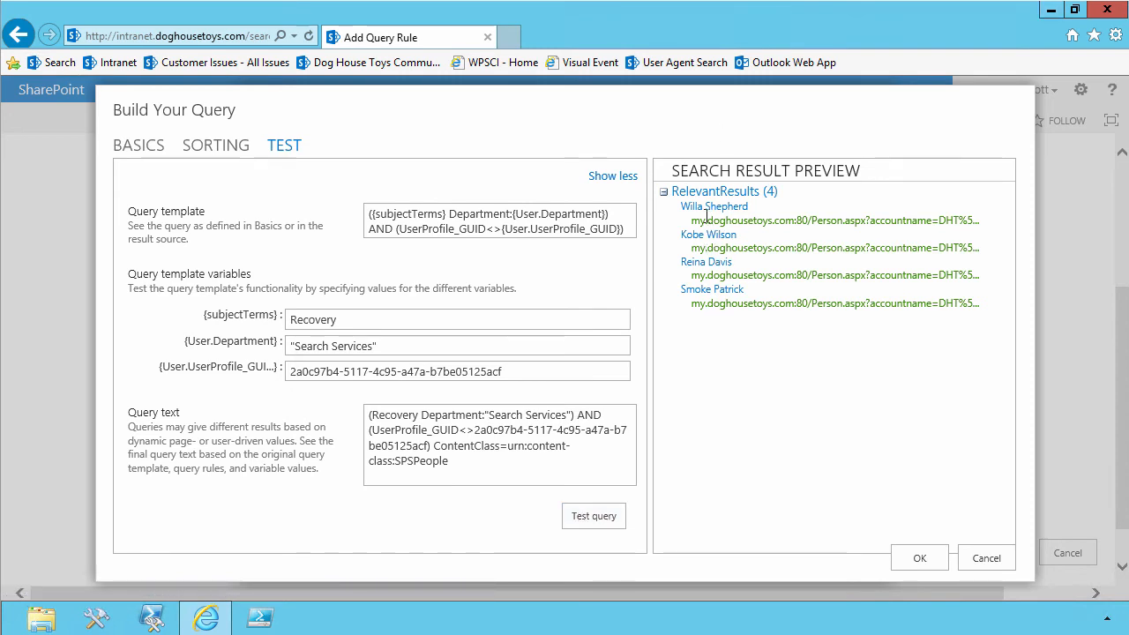
click(917, 559)
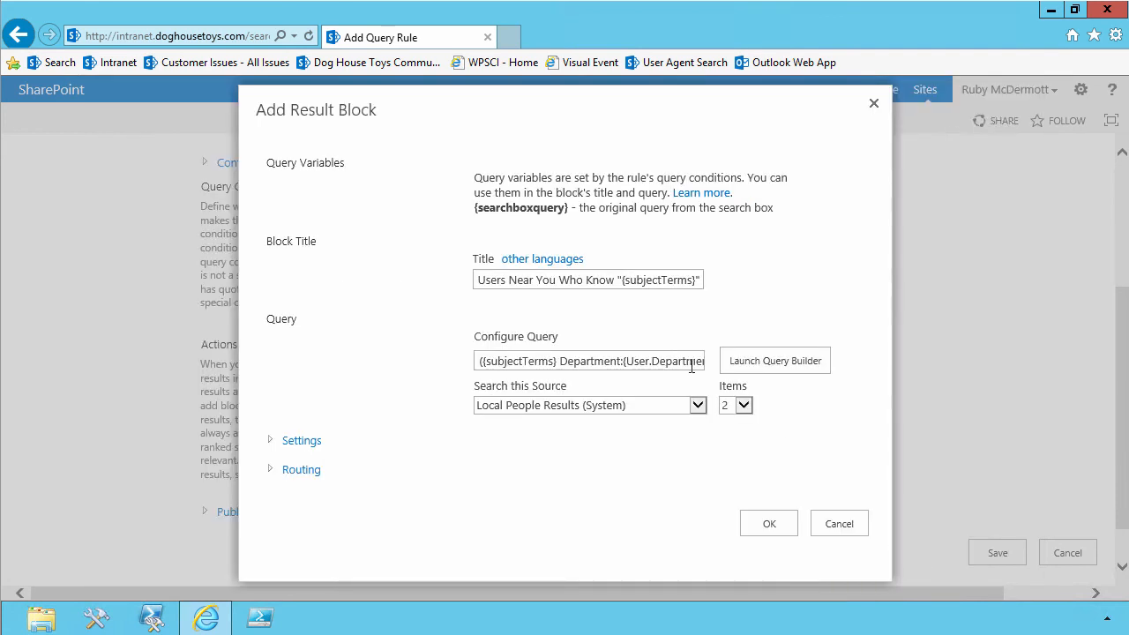
- Set the block to always show above core results with the People Intent Item display template, and save it with the query rule
click(271, 445)
scroll(393, 461, down, 3)
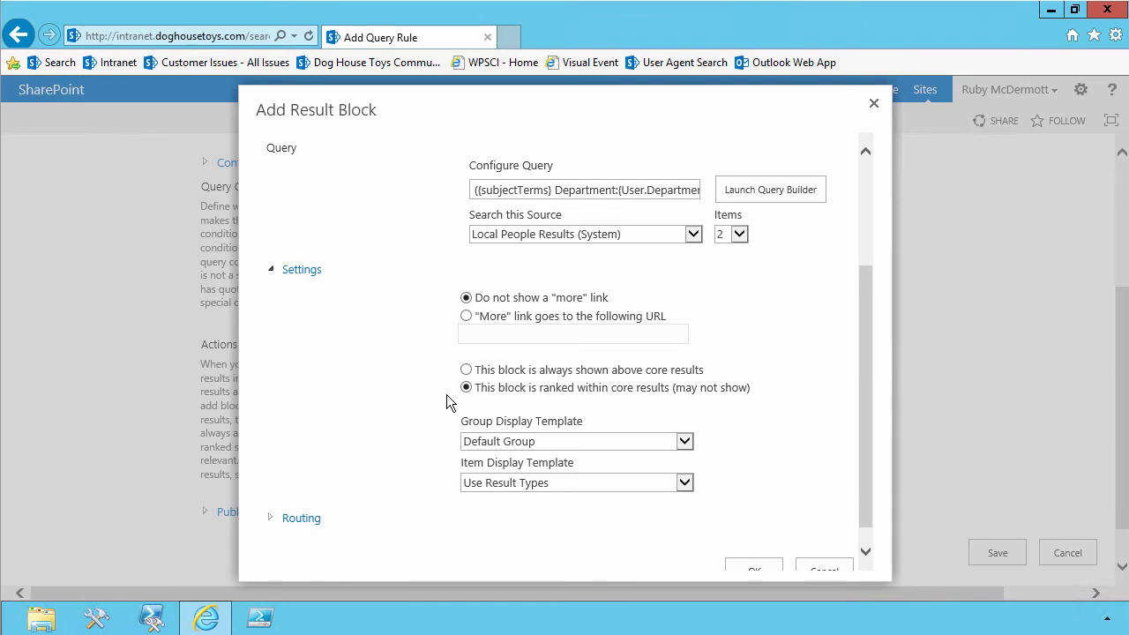
click(467, 371)
click(494, 484)
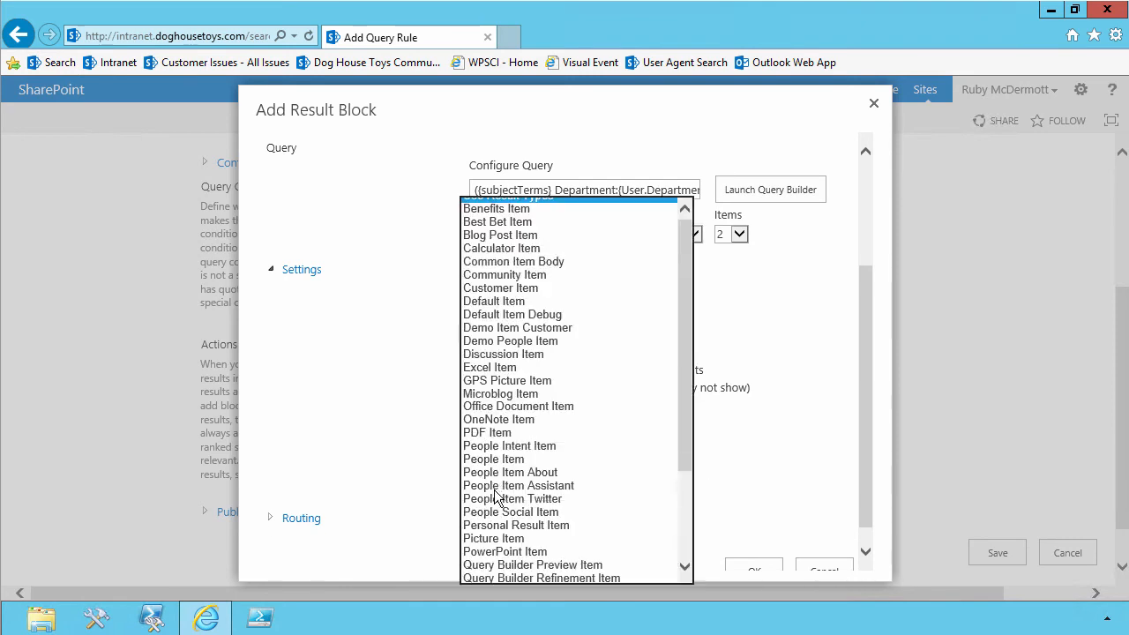
click(510, 446)
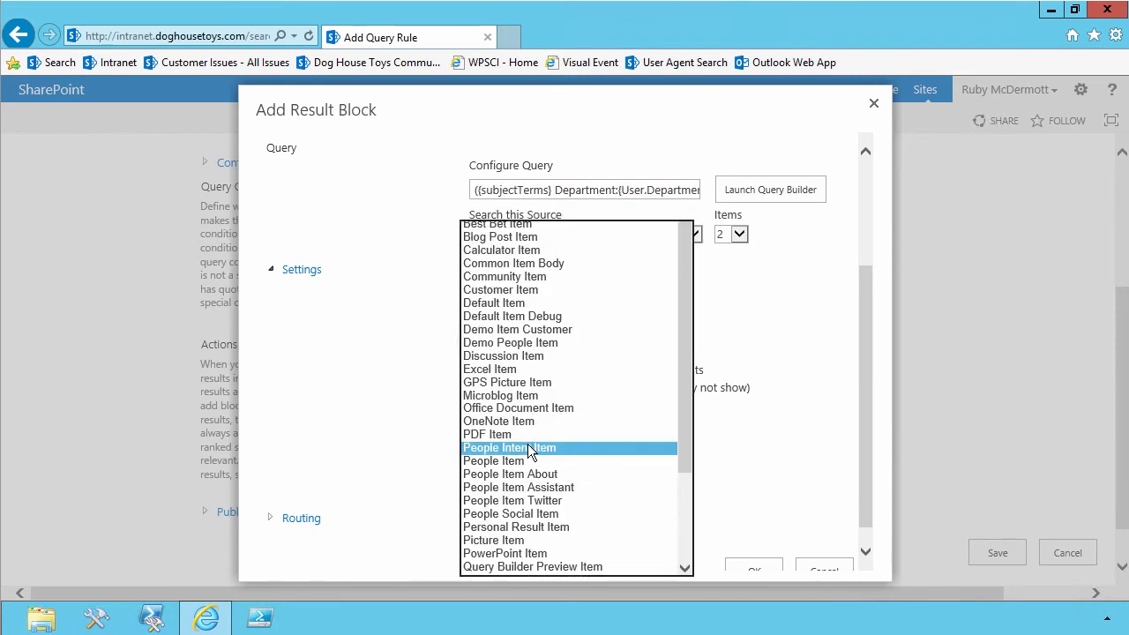
click(764, 568)
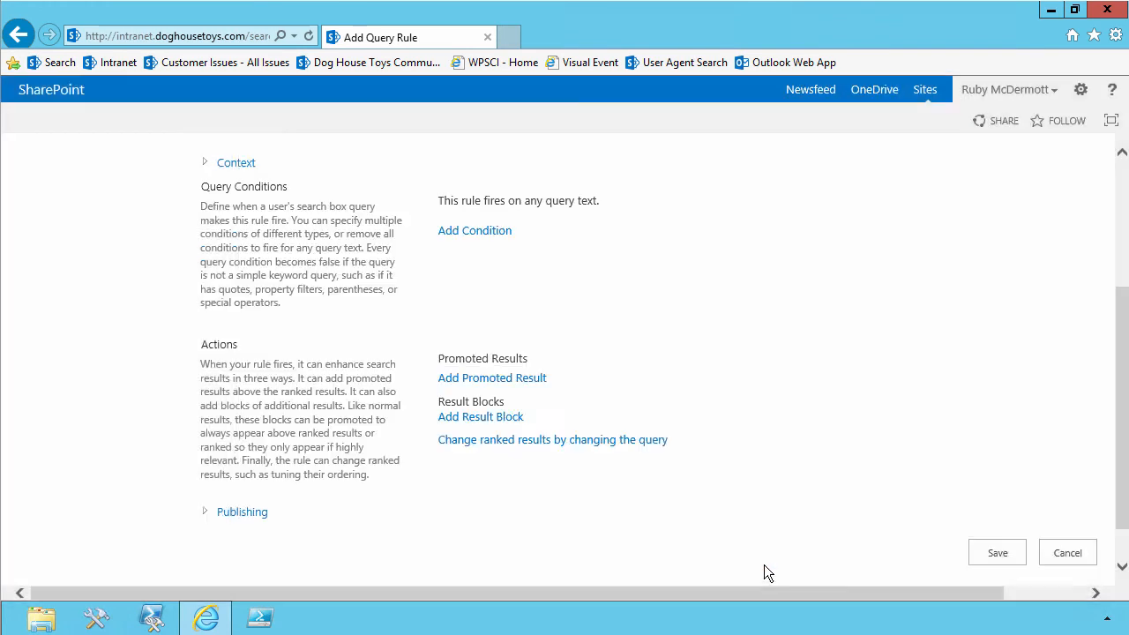
click(1000, 584)
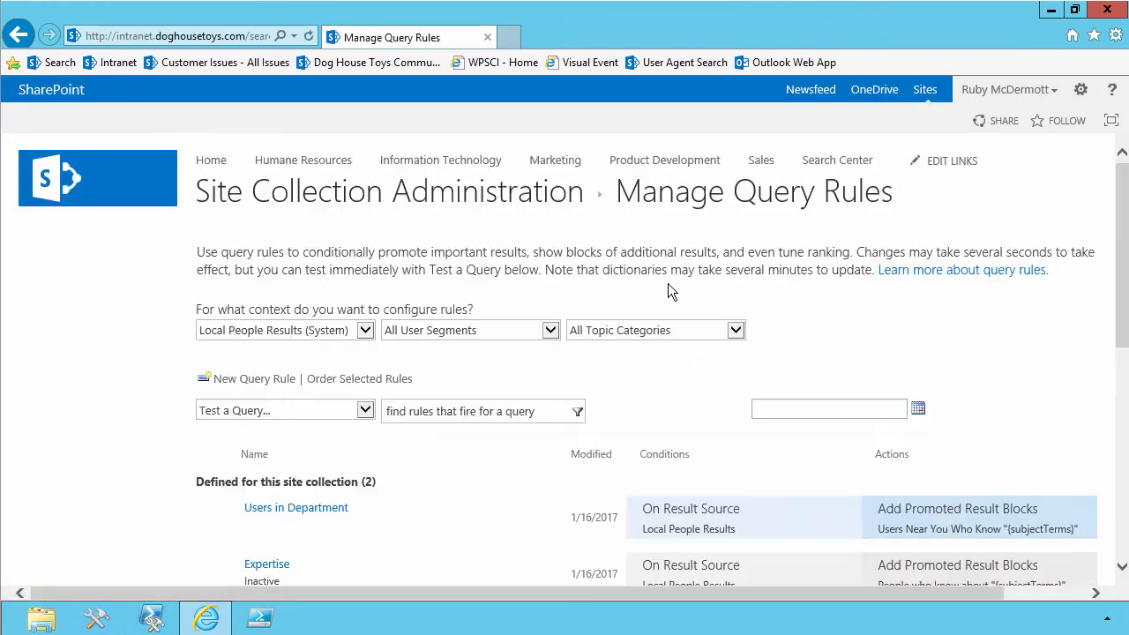
- Open the Search Center, search for SharePoint, and show the people results
click(135, 189)
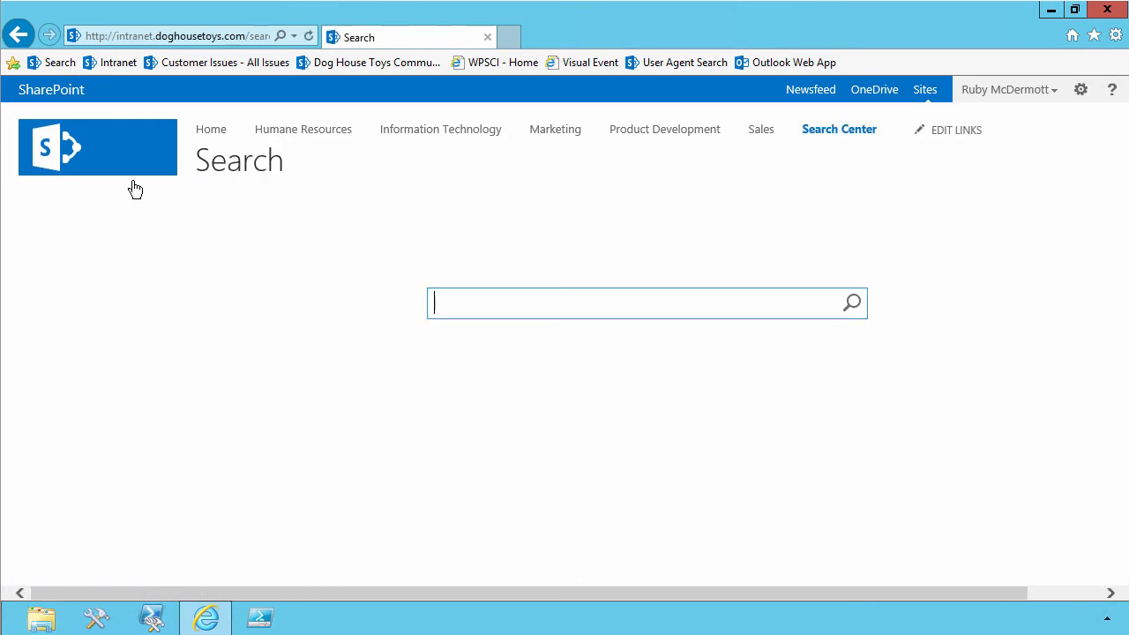
text(SharePoint)
key(Return)
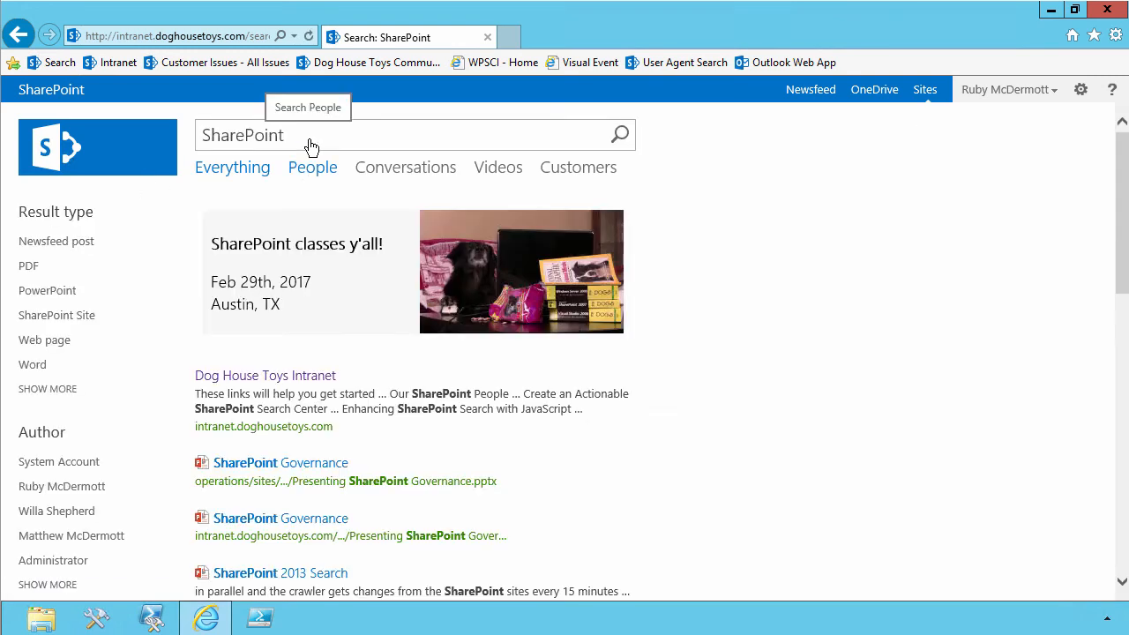
click(313, 169)
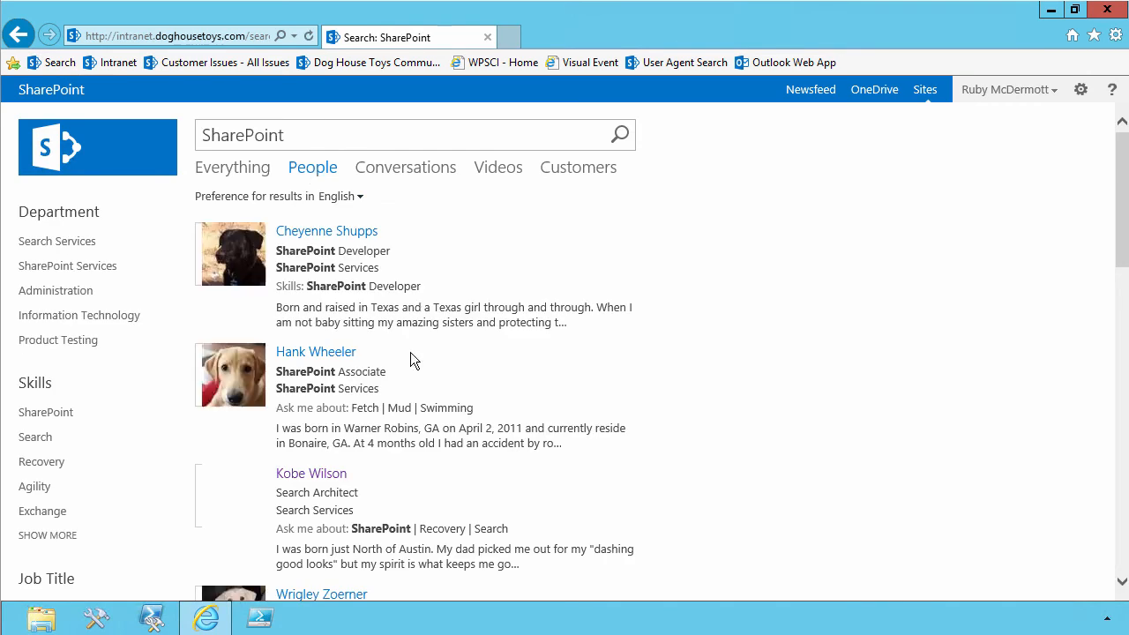
- Look through the people results for the signed-in user's entry, and rerun the people search to check the promoted block
scroll(411, 357, down, 5)
mouse_move(302, 518)
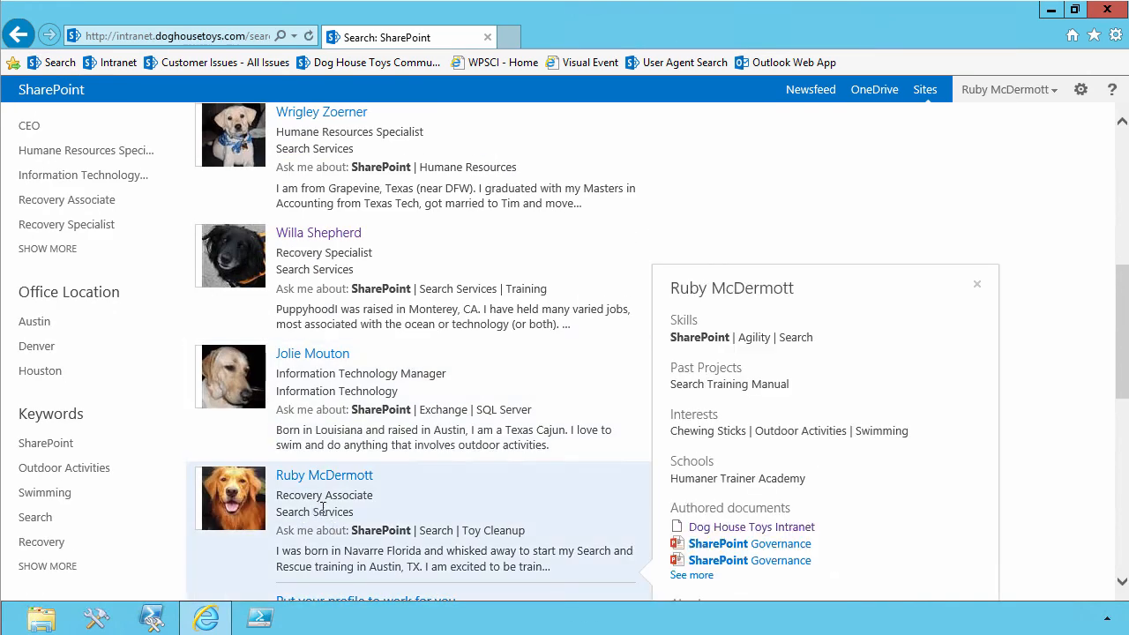
scroll(302, 518, up, 5)
click(308, 172)
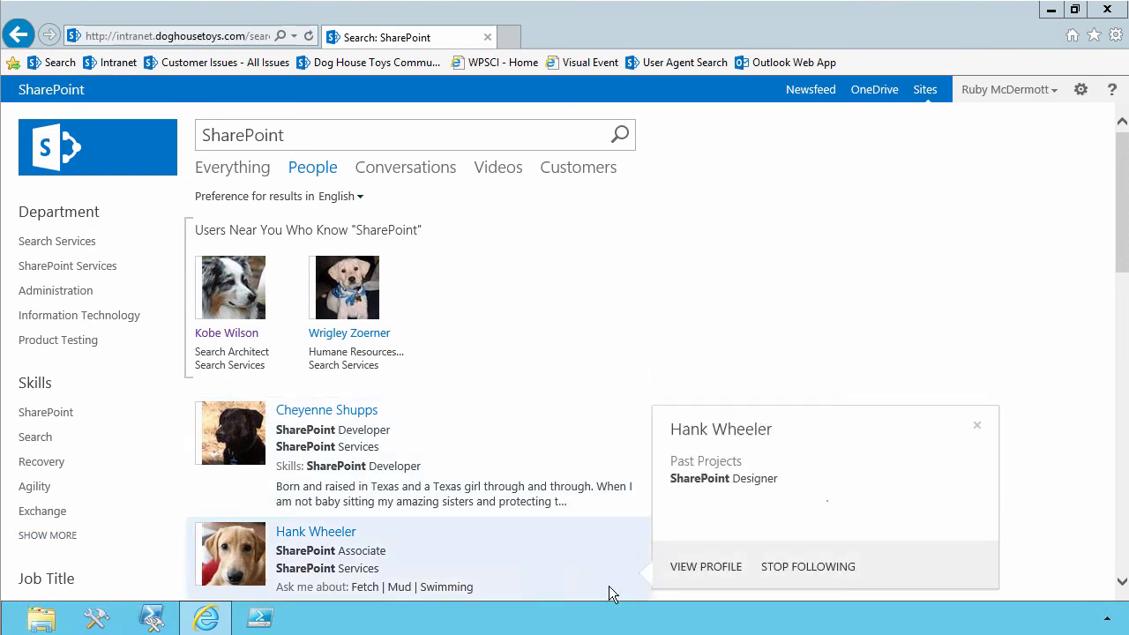
- Switch to the other user's remote session and search people for SharePoint from the newsfeed page
mouse_move(51, 623)
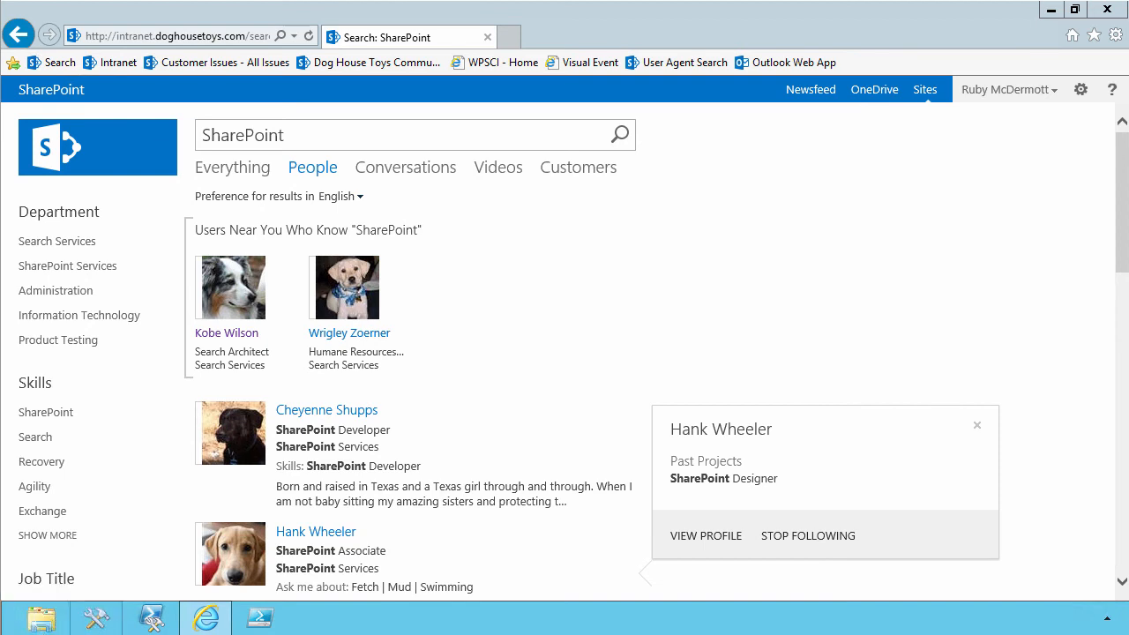
click(317, 627)
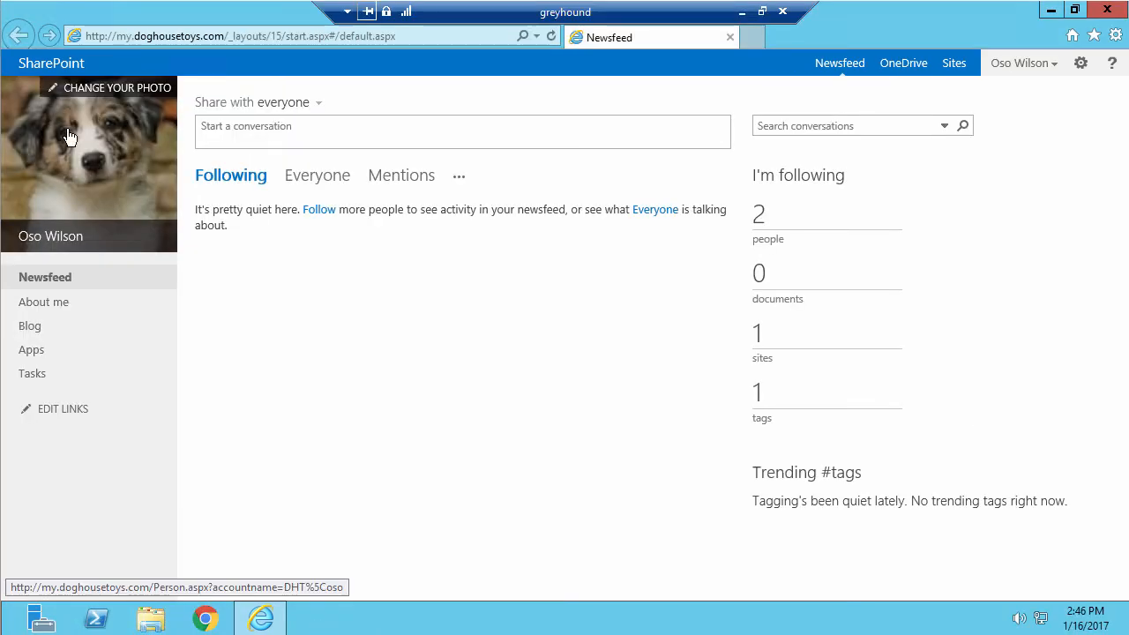
click(944, 128)
click(834, 183)
click(785, 126)
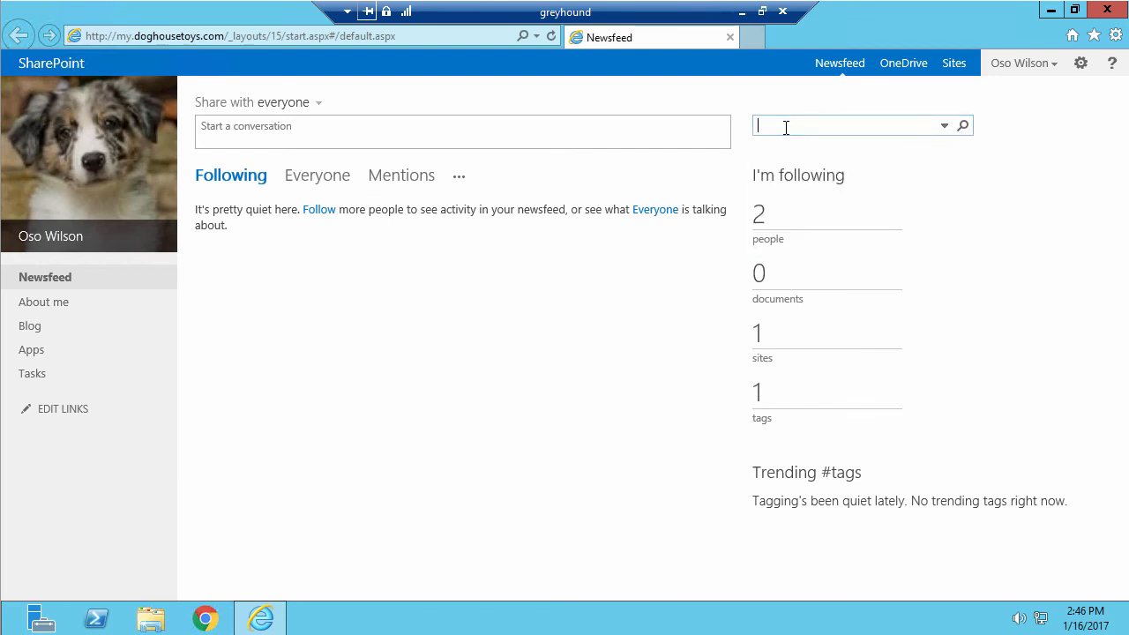
text(SharePoint)
key(Return)
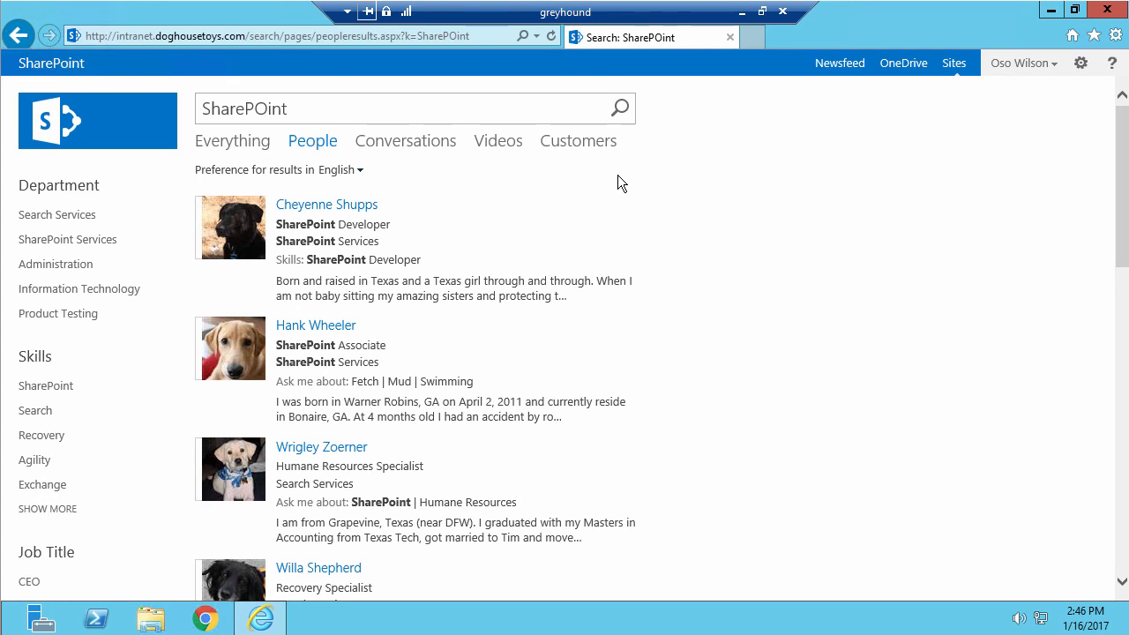
mouse_move(336, 254)
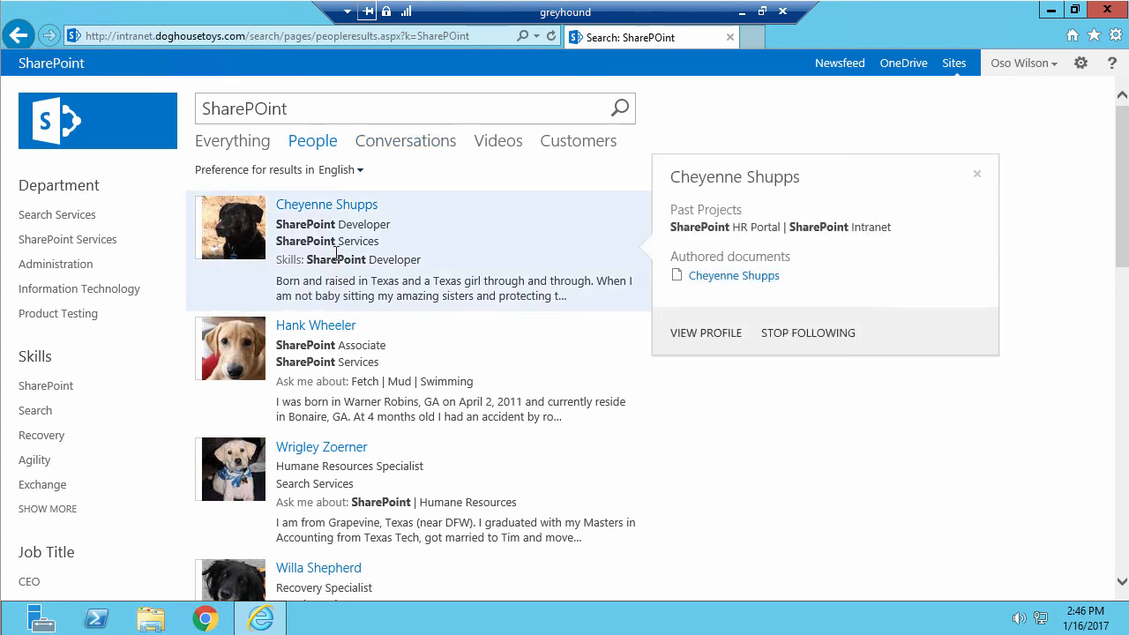
- Search people for Marketing and check who is promoted in the department block
drag(295, 109, 179, 104)
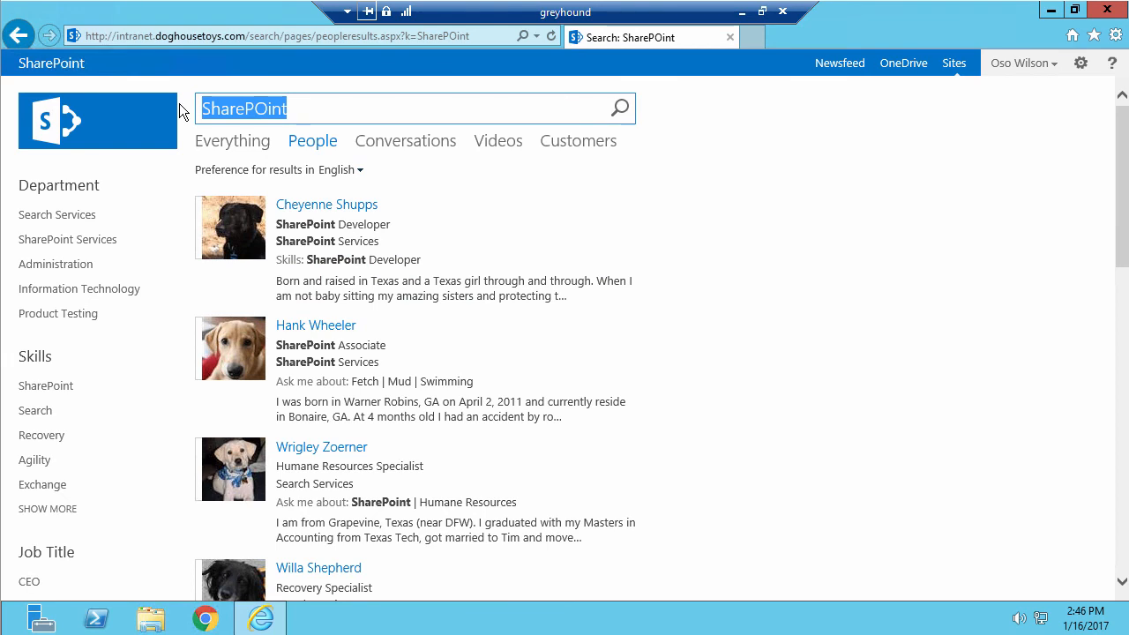
text(Mark)
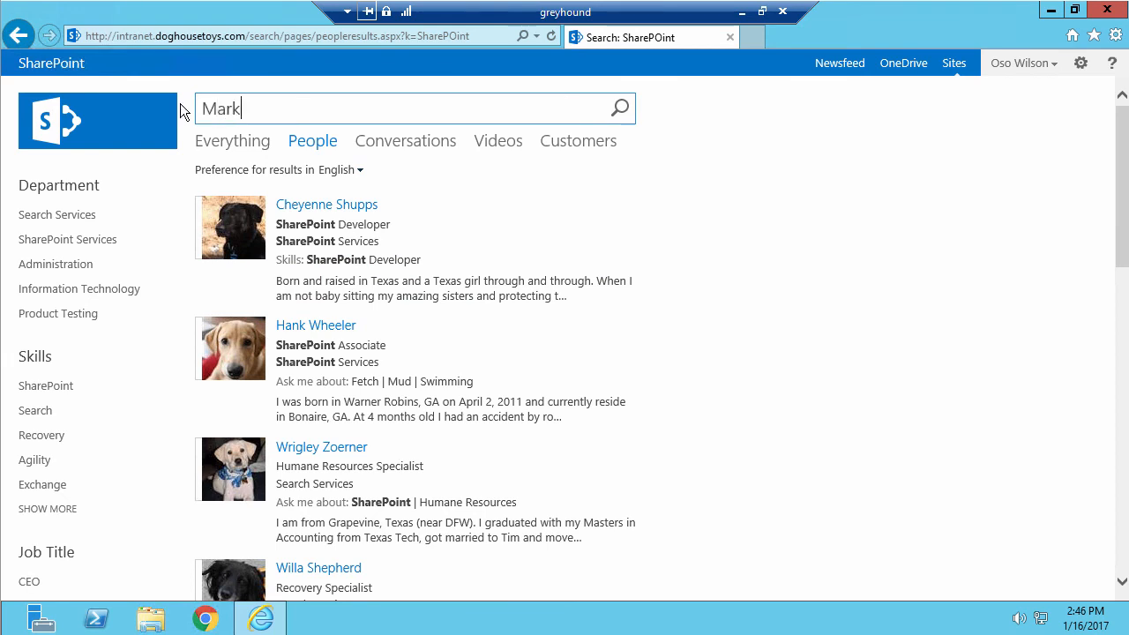
text(eting)
key(Return)
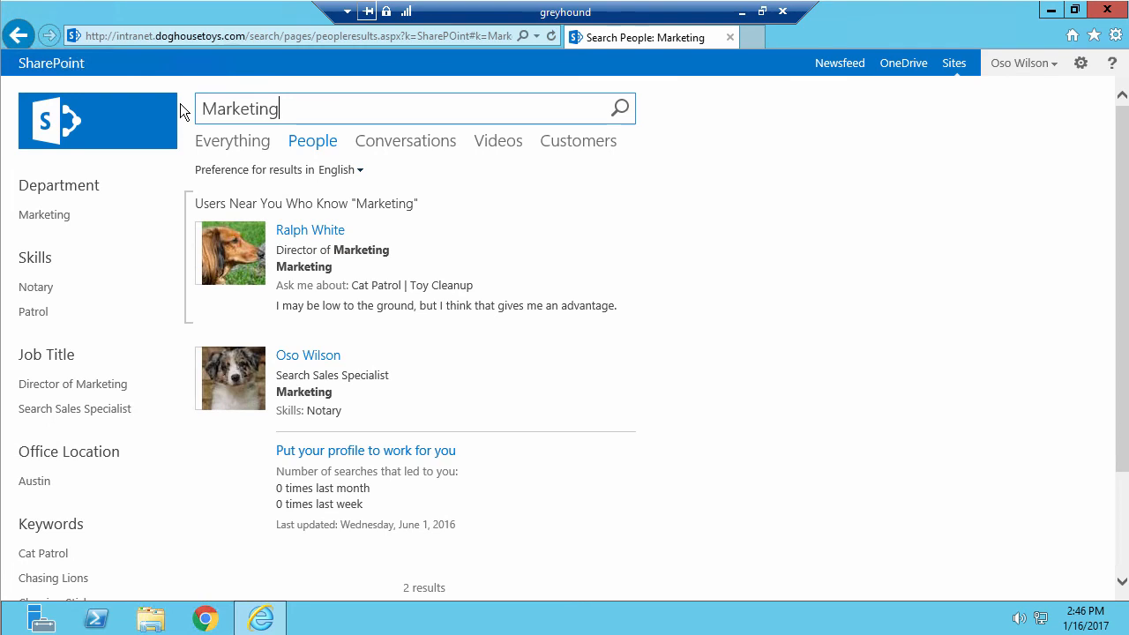
mouse_move(305, 274)
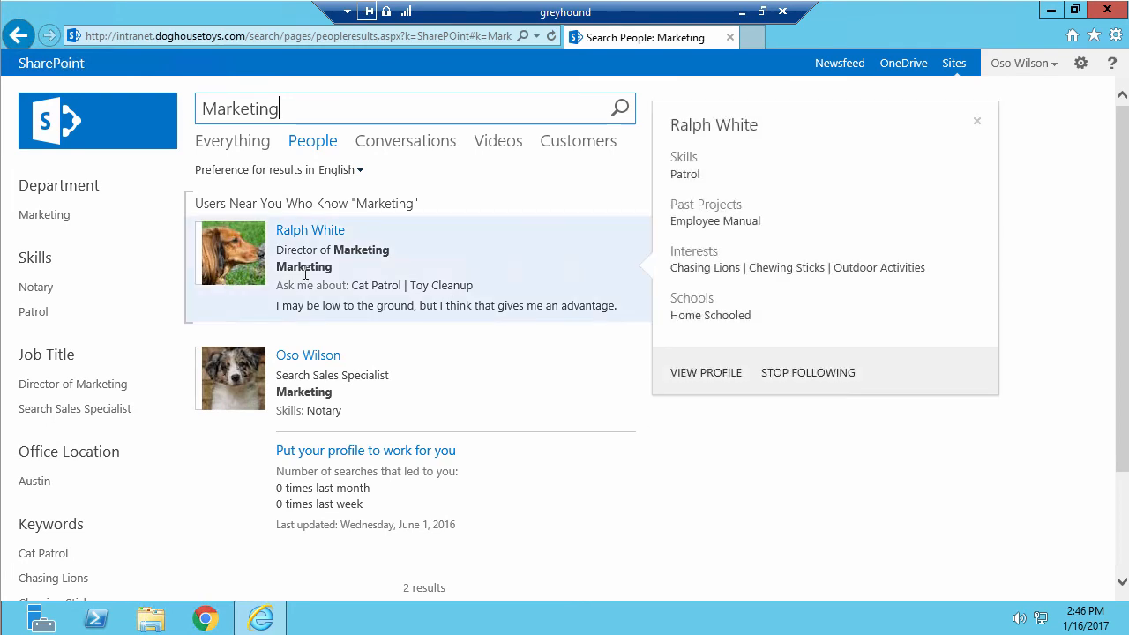
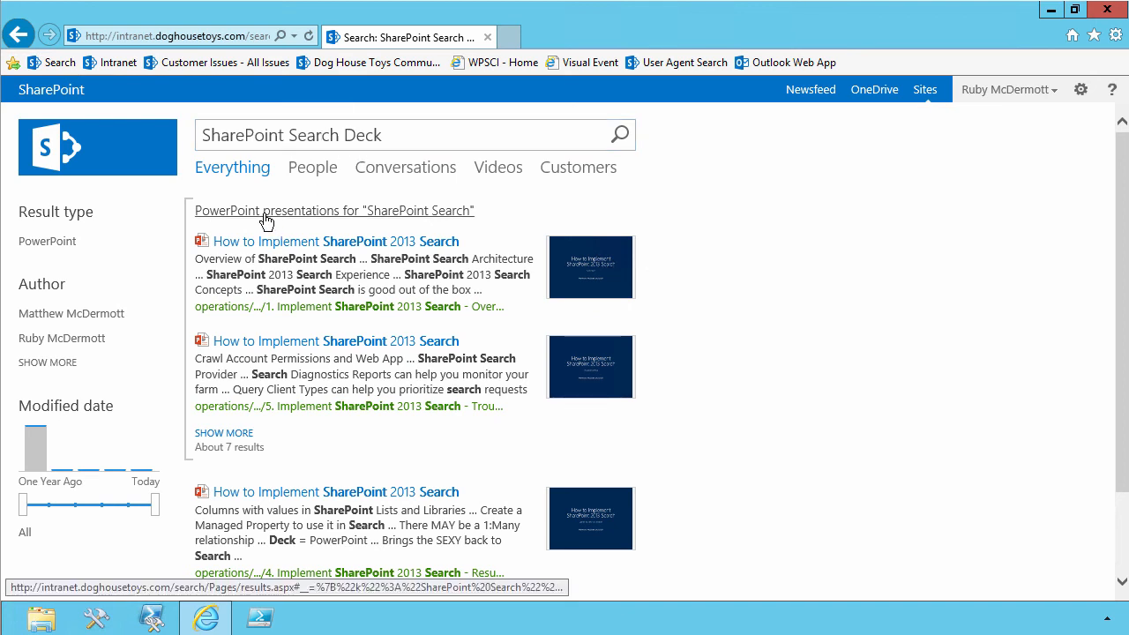
- As the first user, change the Everything search to SharePoint Search Doc and examine the promoted Word block and core results
click(412, 133)
key(BackSpace)
key(BackSpace)
key(BackSpace)
text(o)
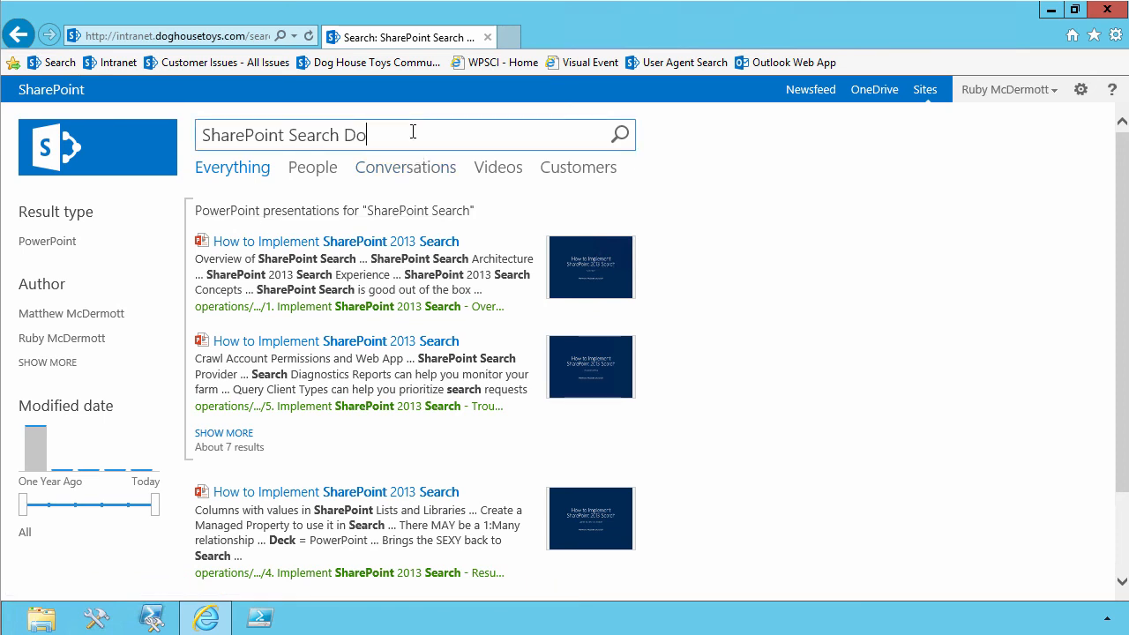
text(c)
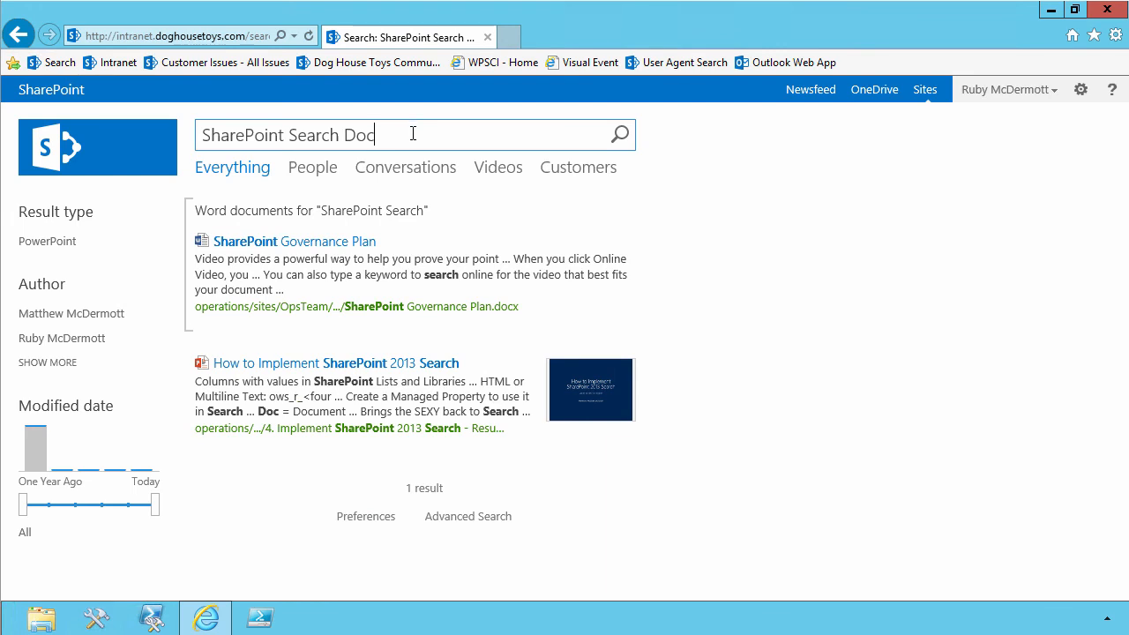
mouse_move(297, 225)
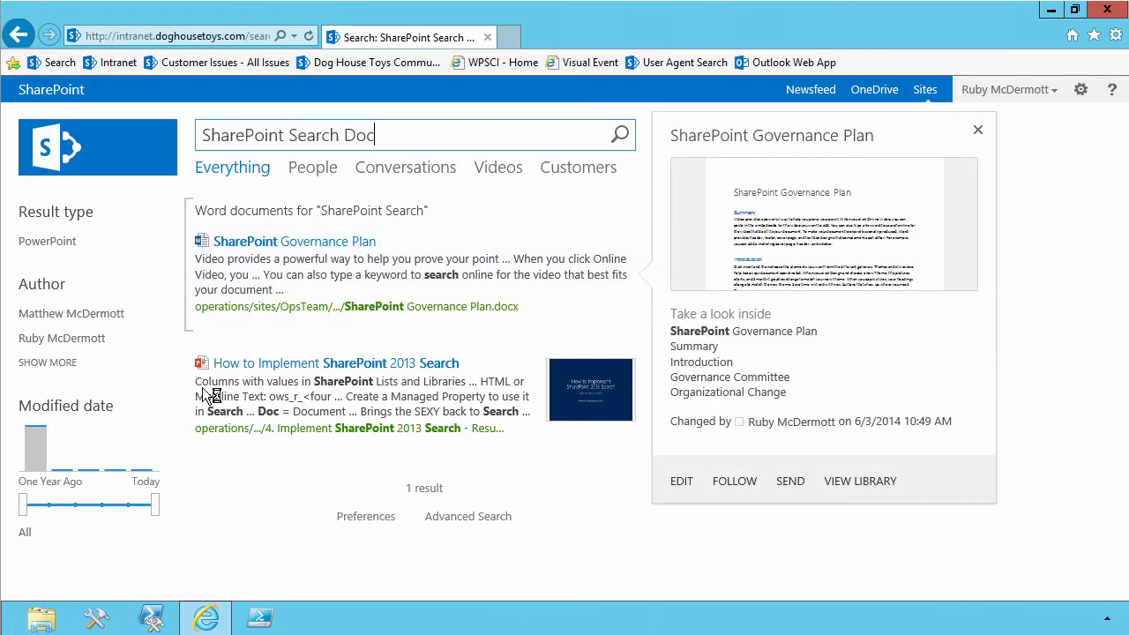
mouse_move(338, 398)
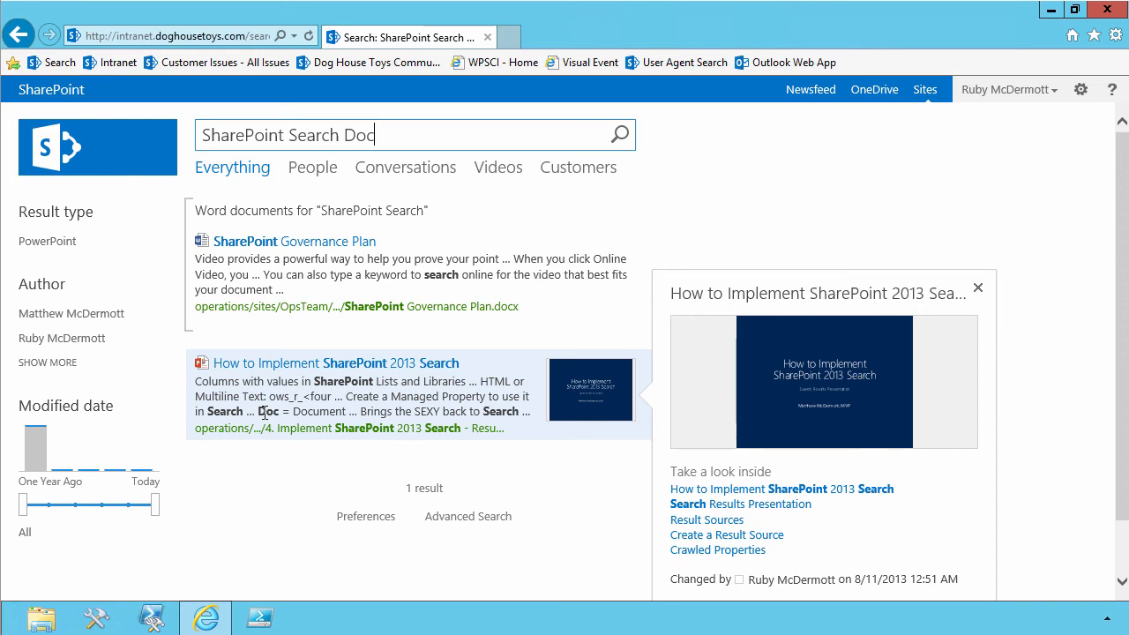
- Search for the signed-in user's first name alone and show the matching video results
double_click(356, 137)
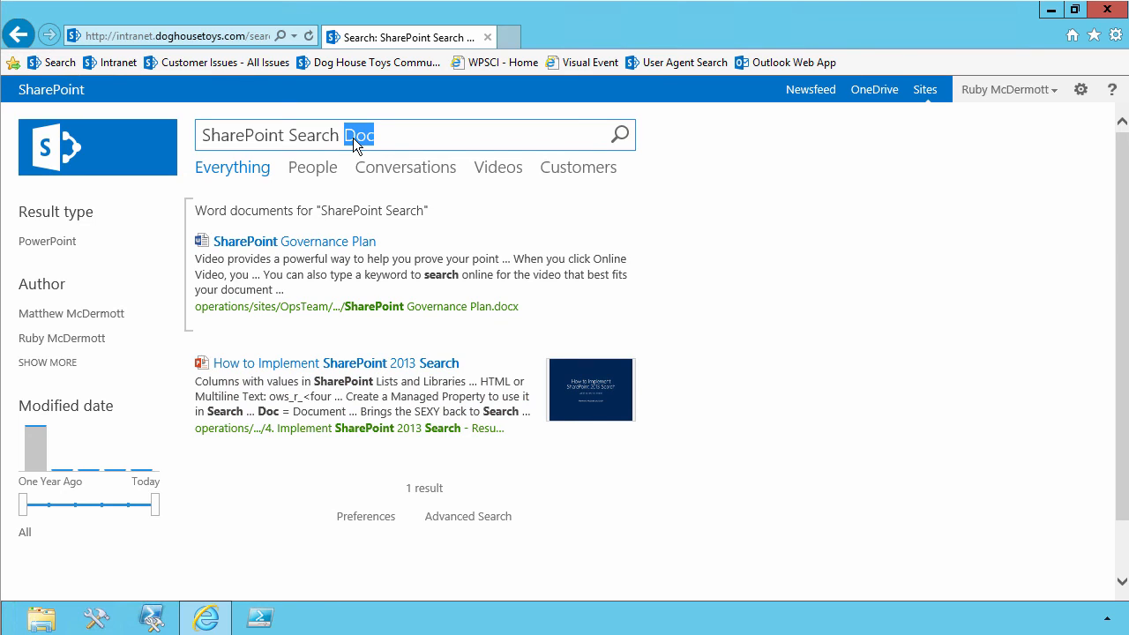
key(Home)
key(shift+End)
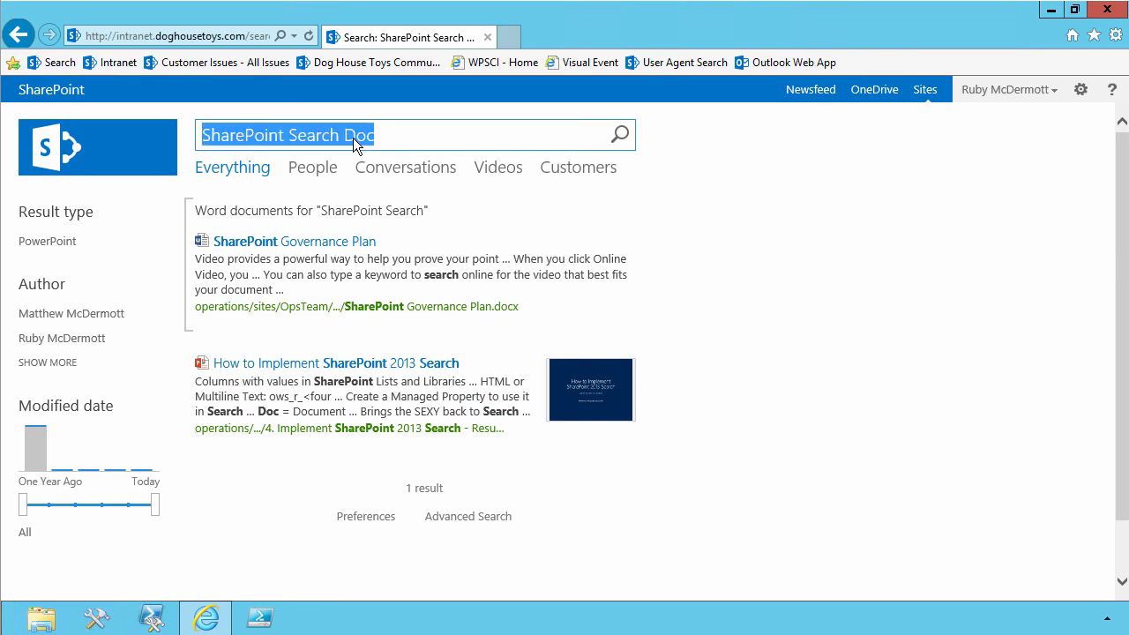
text(Ruby)
key(Return)
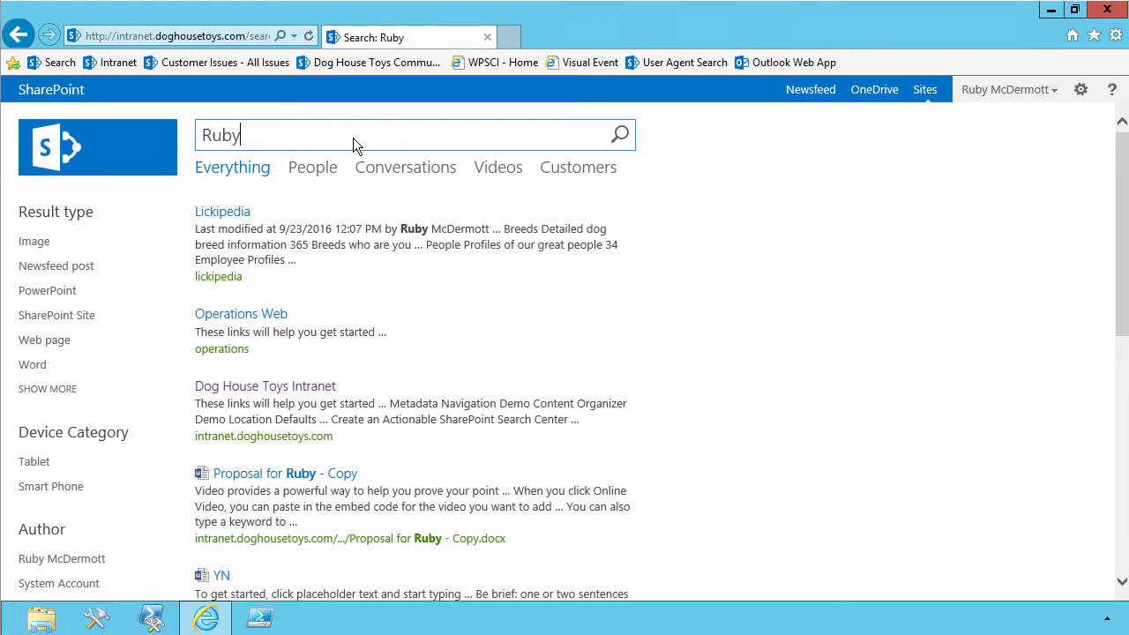
click(492, 176)
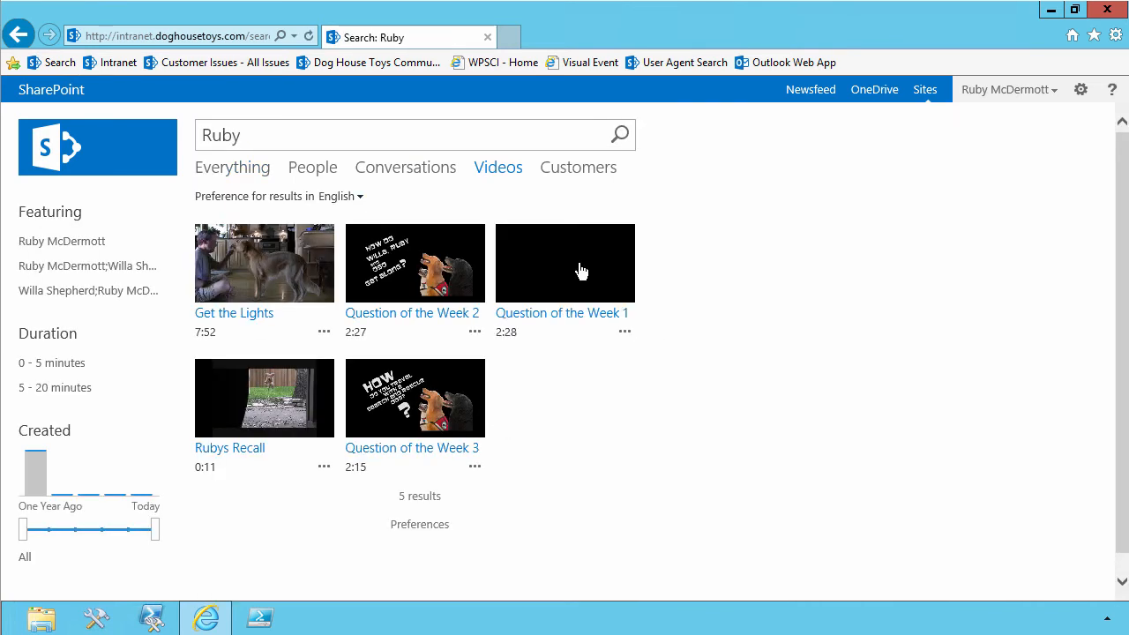
- Return to the Everything results, search for the same first name followed by Flick, and check the result found
click(233, 167)
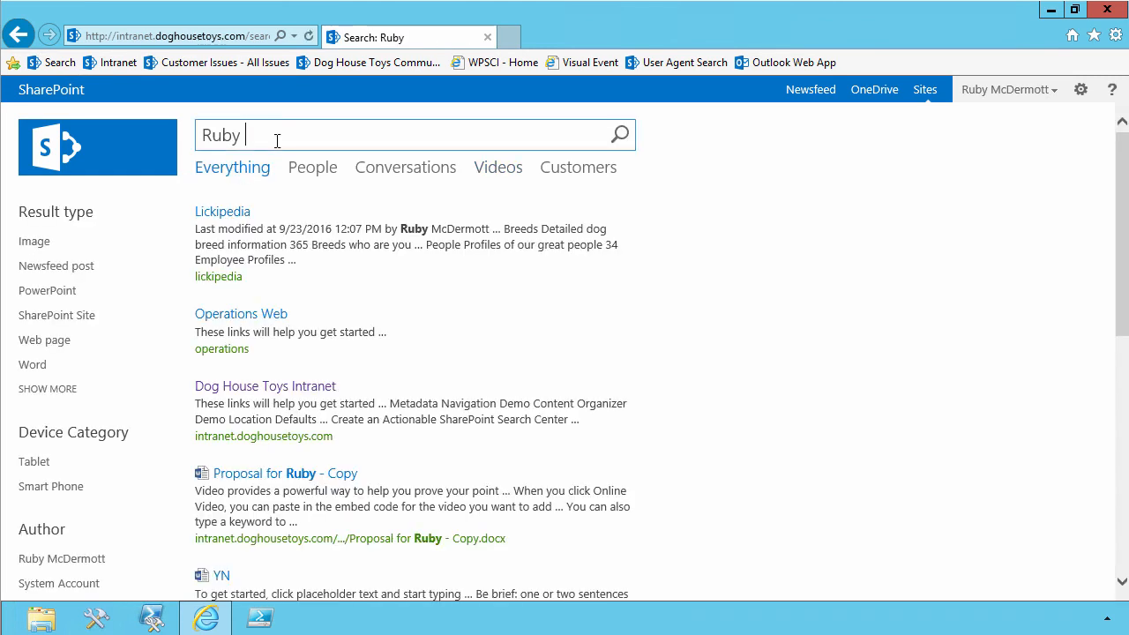
text(Fli)
key(BackSpace)
text(lick)
key(Return)
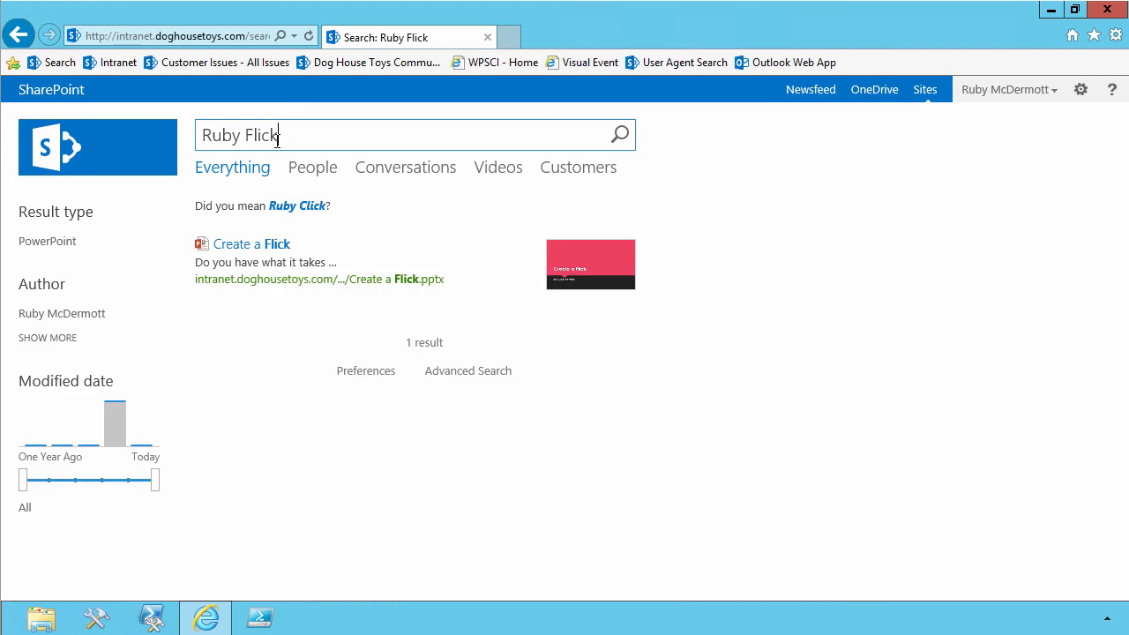
mouse_move(265, 265)
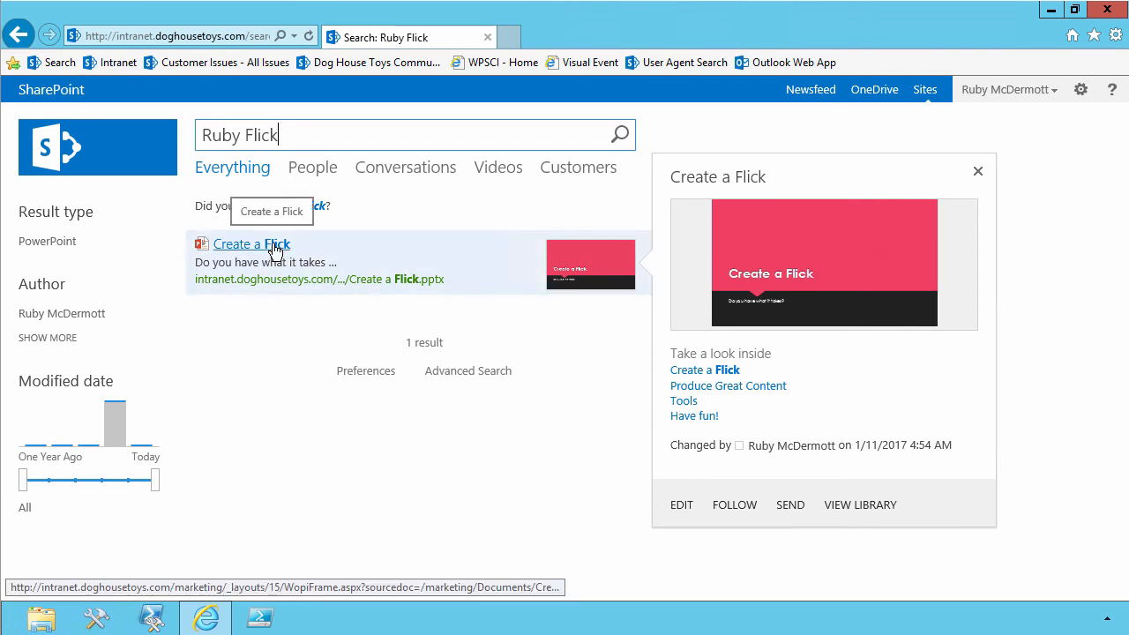
double_click(261, 137)
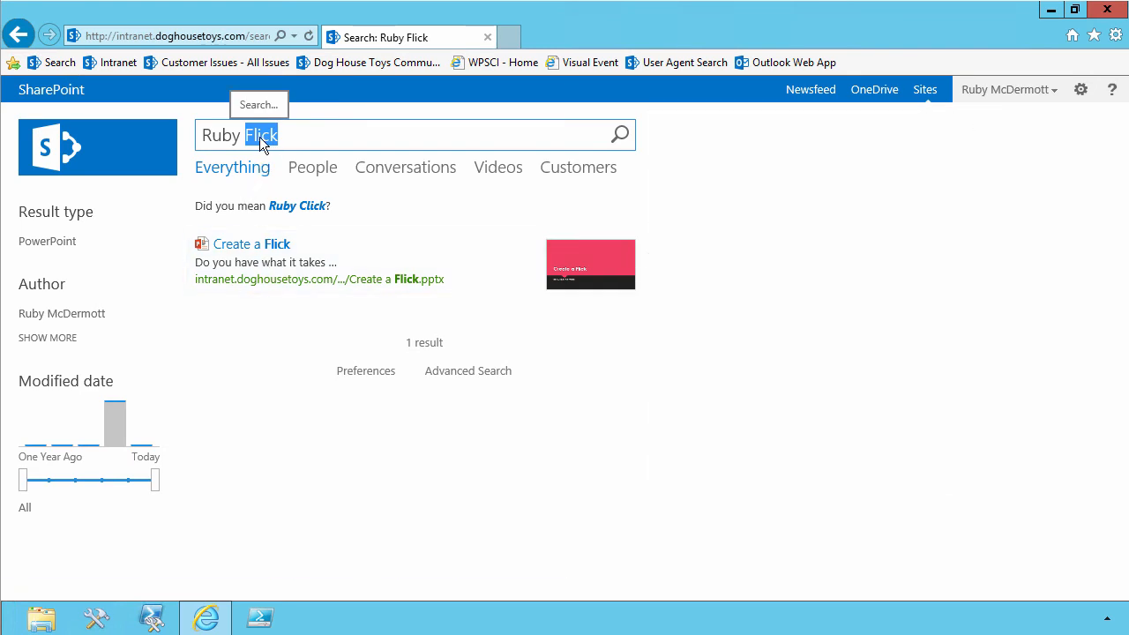
- Open the site collection's search query rules and list those for the Local SharePoint Results (System) source
click(1082, 95)
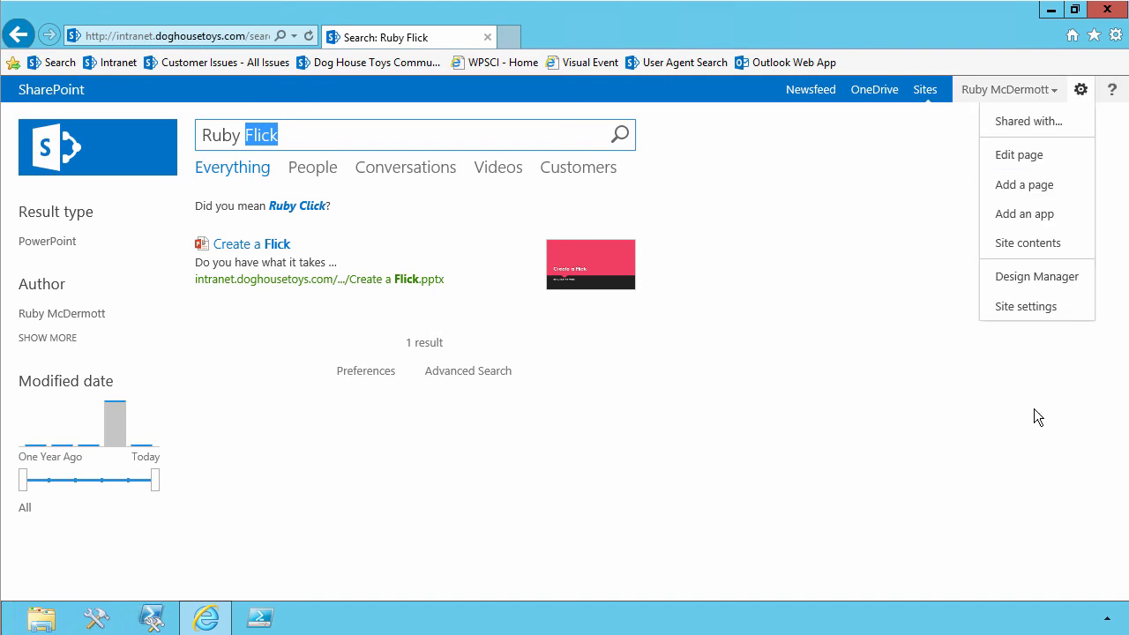
click(1011, 309)
scroll(778, 479, down, 2)
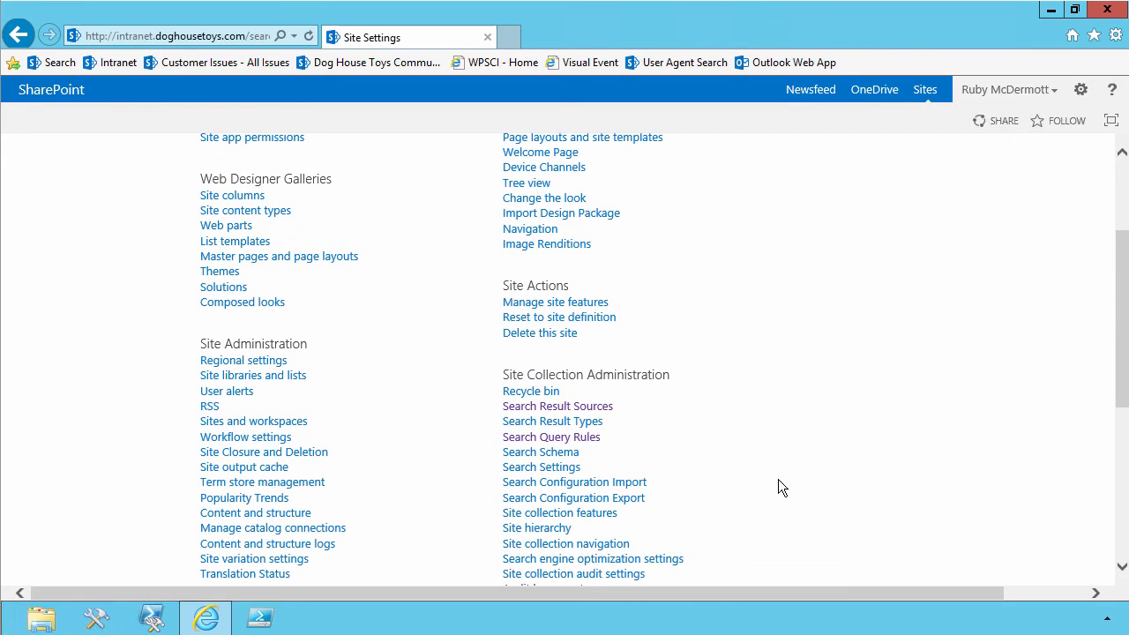
click(591, 441)
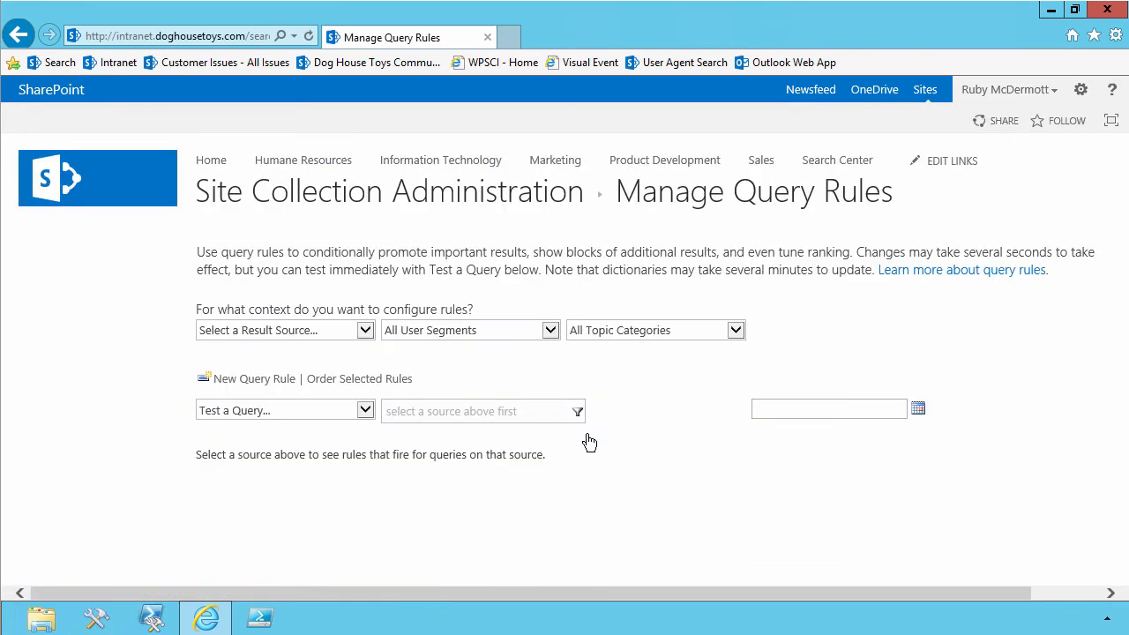
click(365, 330)
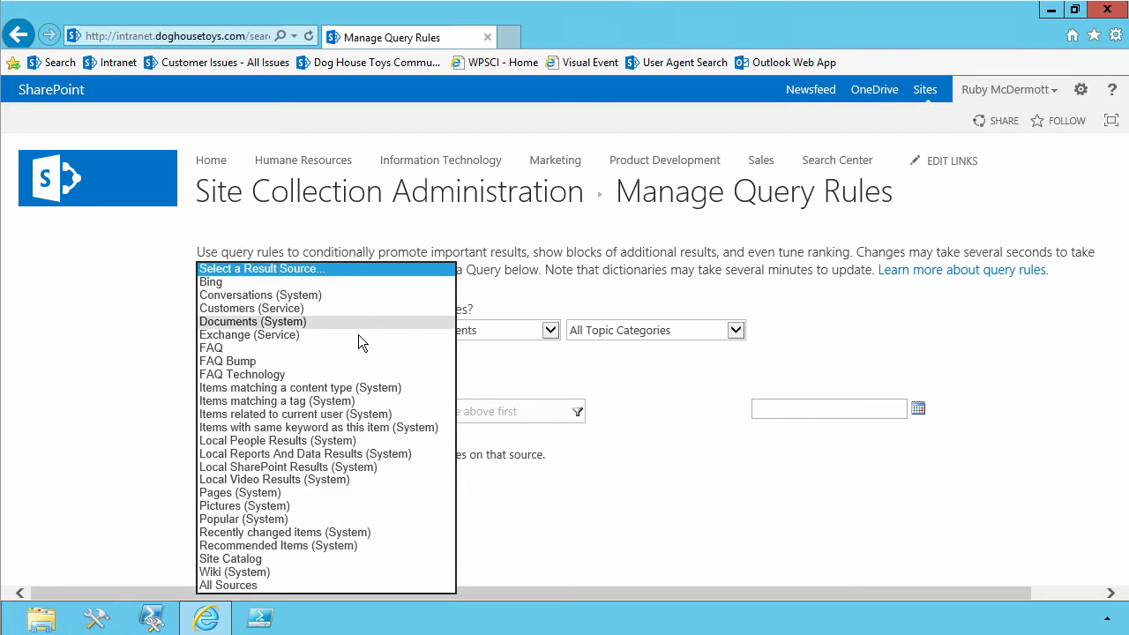
click(342, 468)
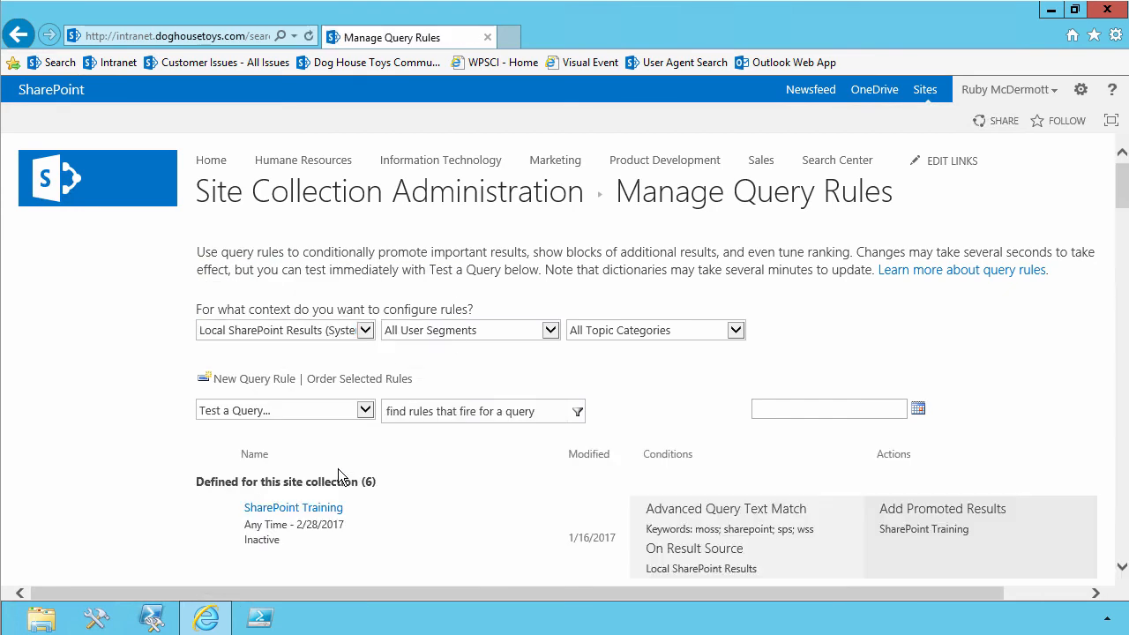
- Create a new query rule named Video Intent with the Query Contains Action Term condition
click(252, 384)
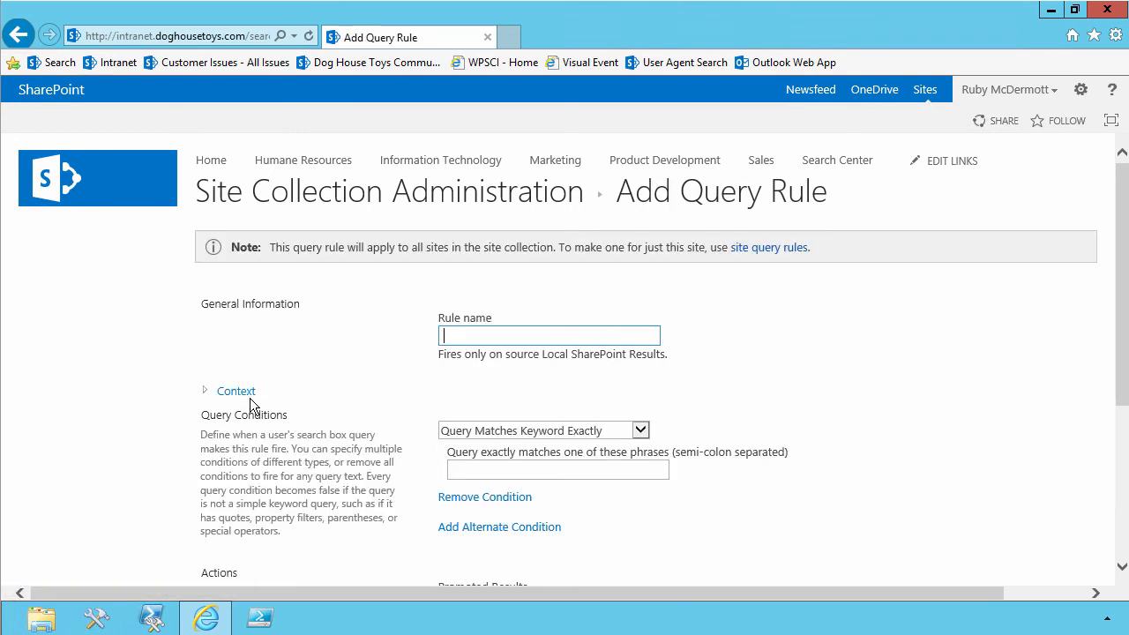
text(Video Intent)
click(640, 431)
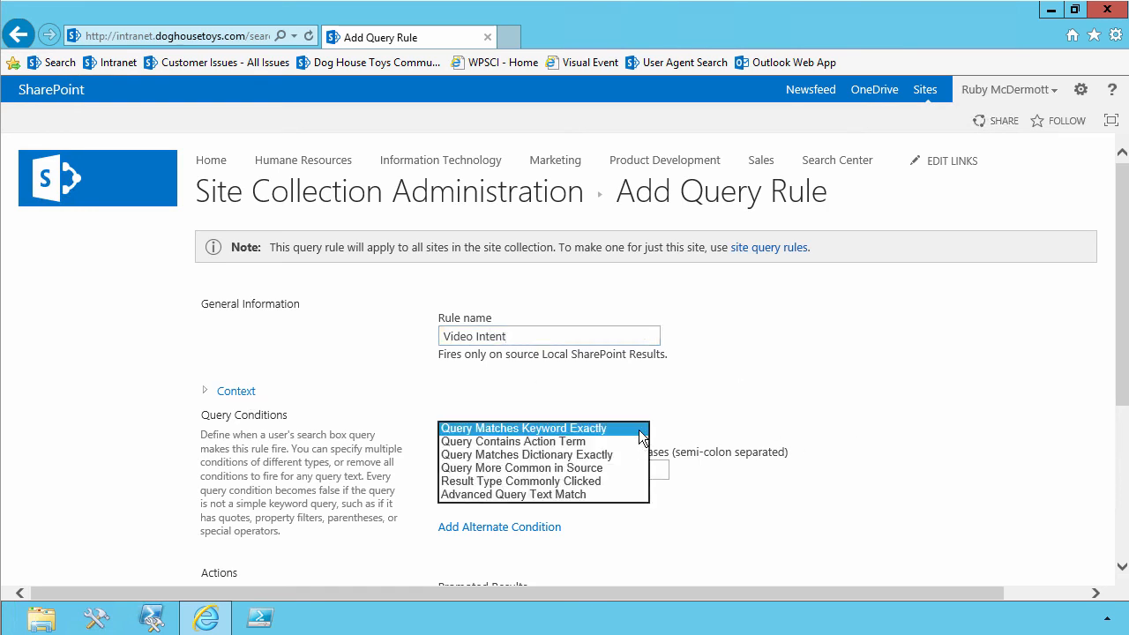
click(547, 443)
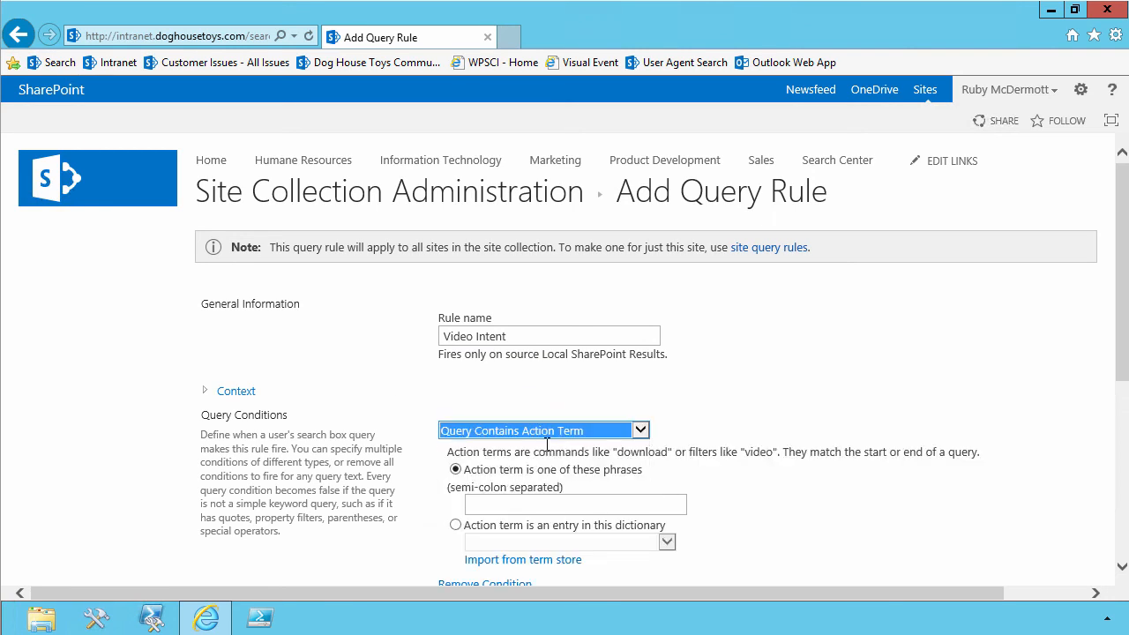
- Enter flick;flicks;filk as the action term phrases for the rule's query condition
click(485, 501)
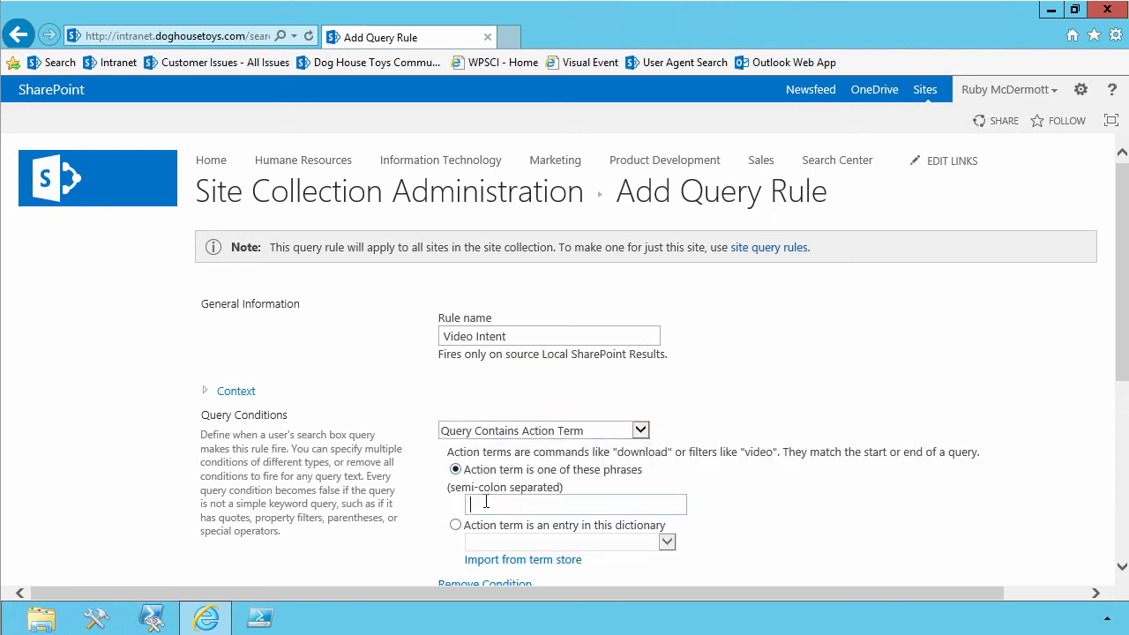
text(fil)
text(ck)
text(;)
text(flicks)
text(;)
text(filk)
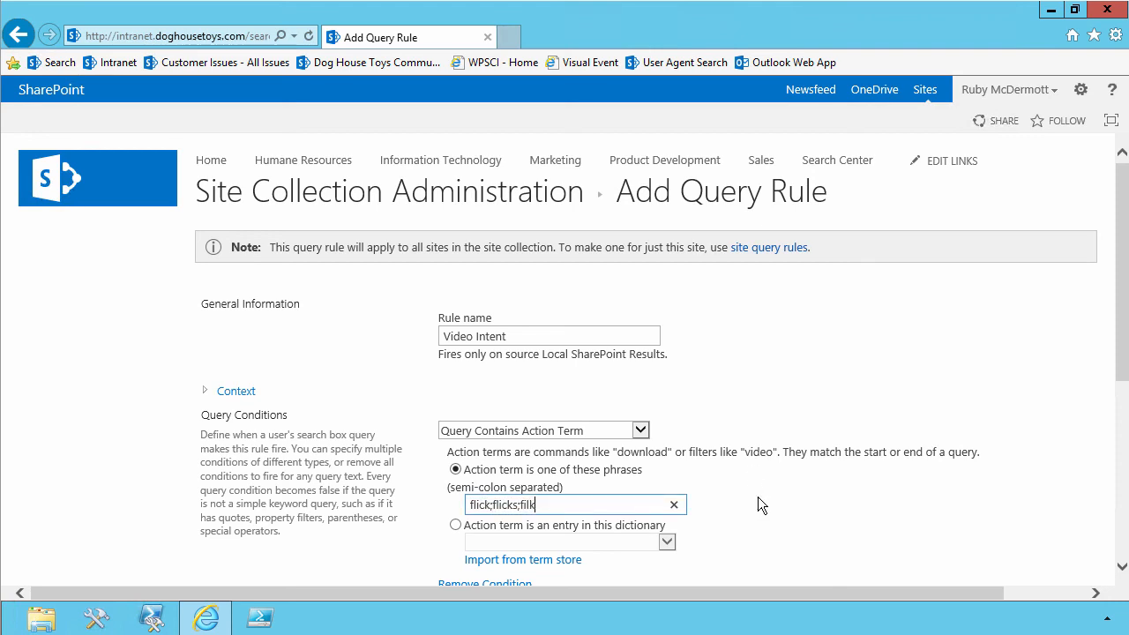
- Add a result block to the rule and title it Video Results for "{subjectTerms}"
scroll(758, 498, down, 1)
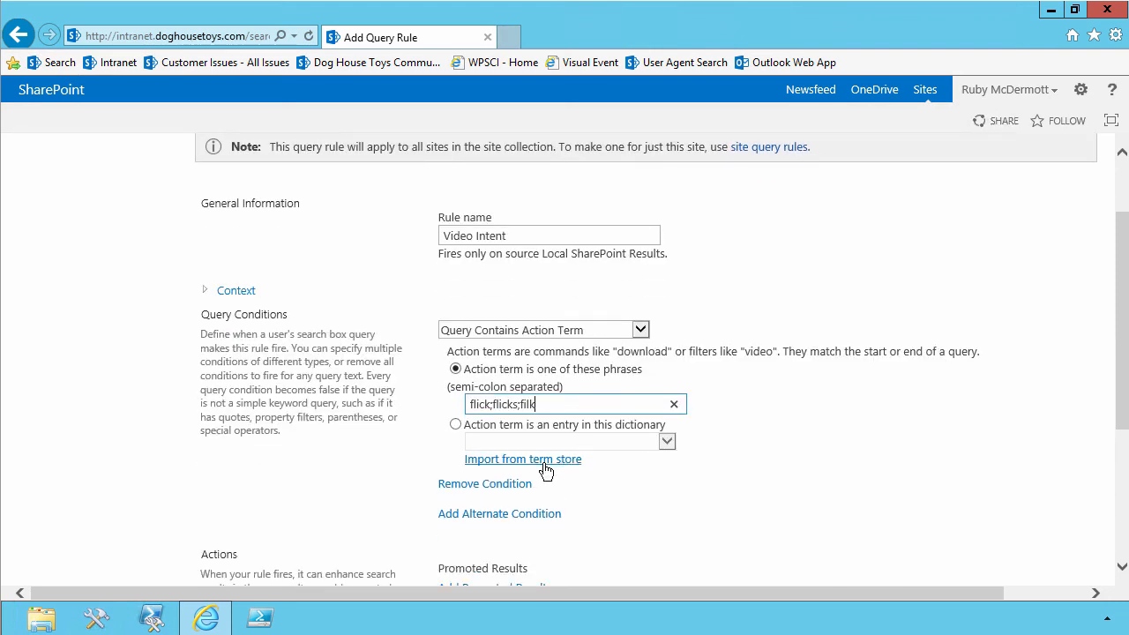
scroll(552, 460, down, 2)
click(494, 476)
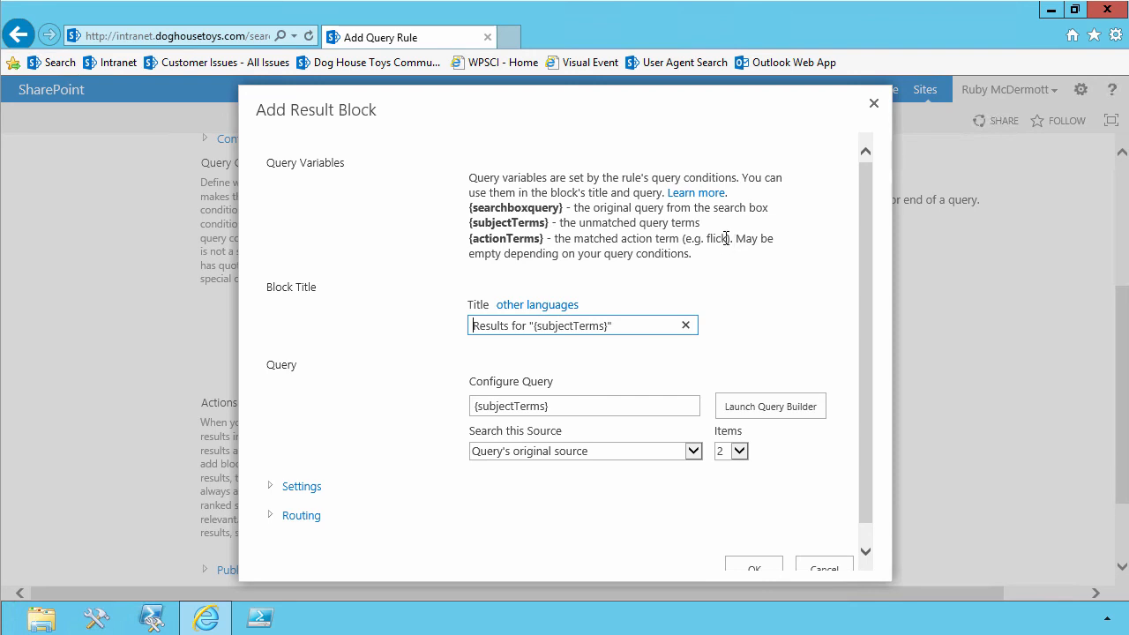
click(472, 325)
text(Video)
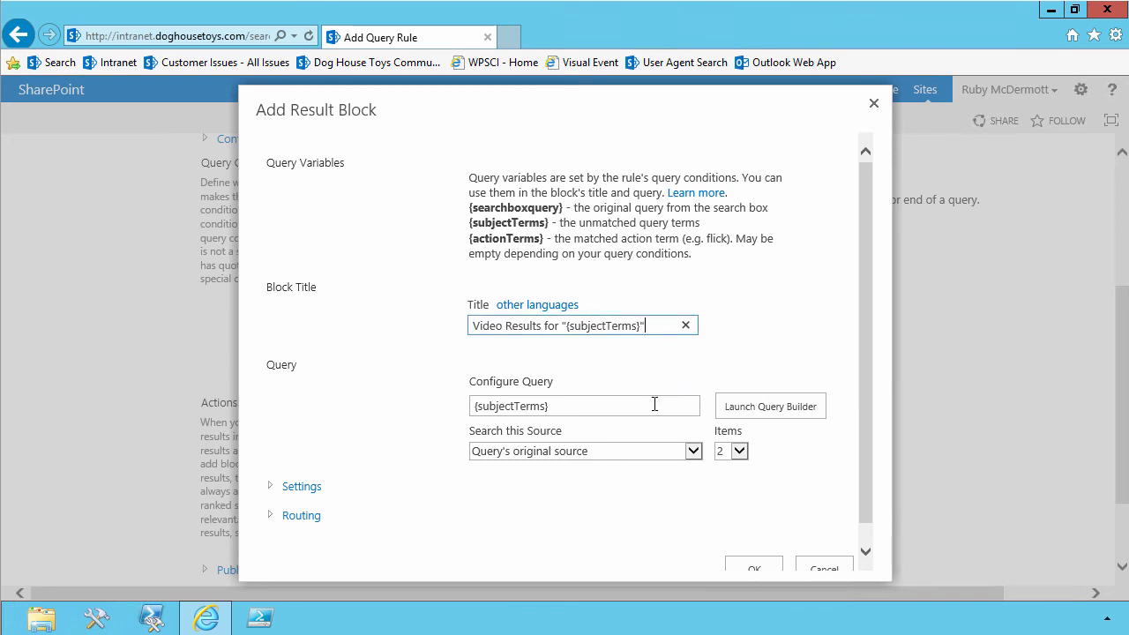
- Point the result block's query at the Local Video Results (System) source, test the query, and set the block to 4 items
click(756, 407)
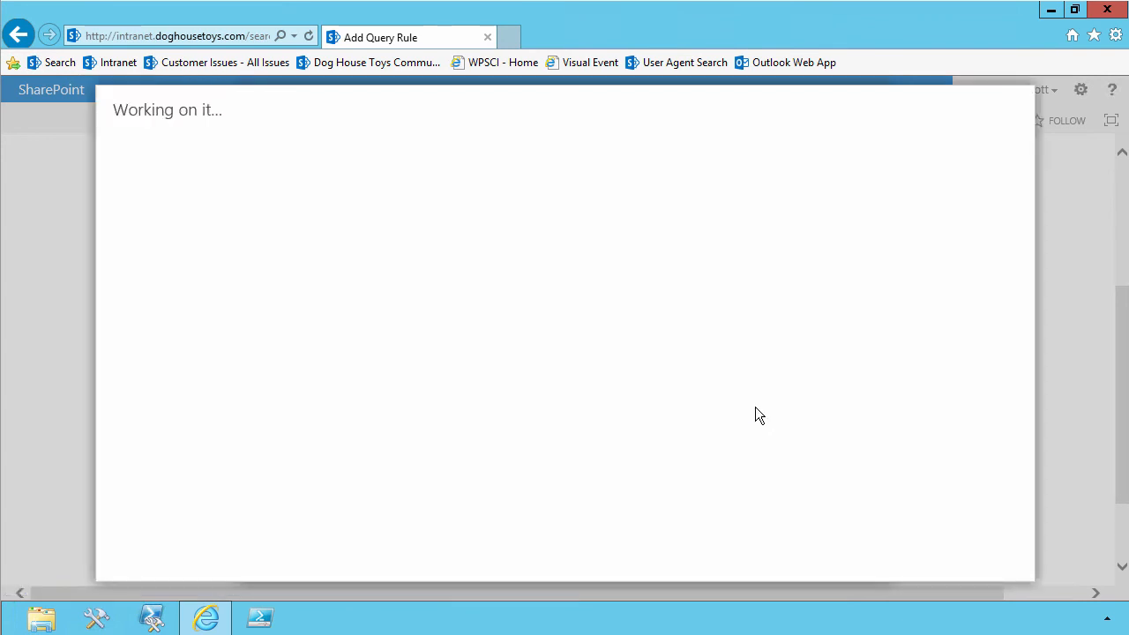
click(459, 185)
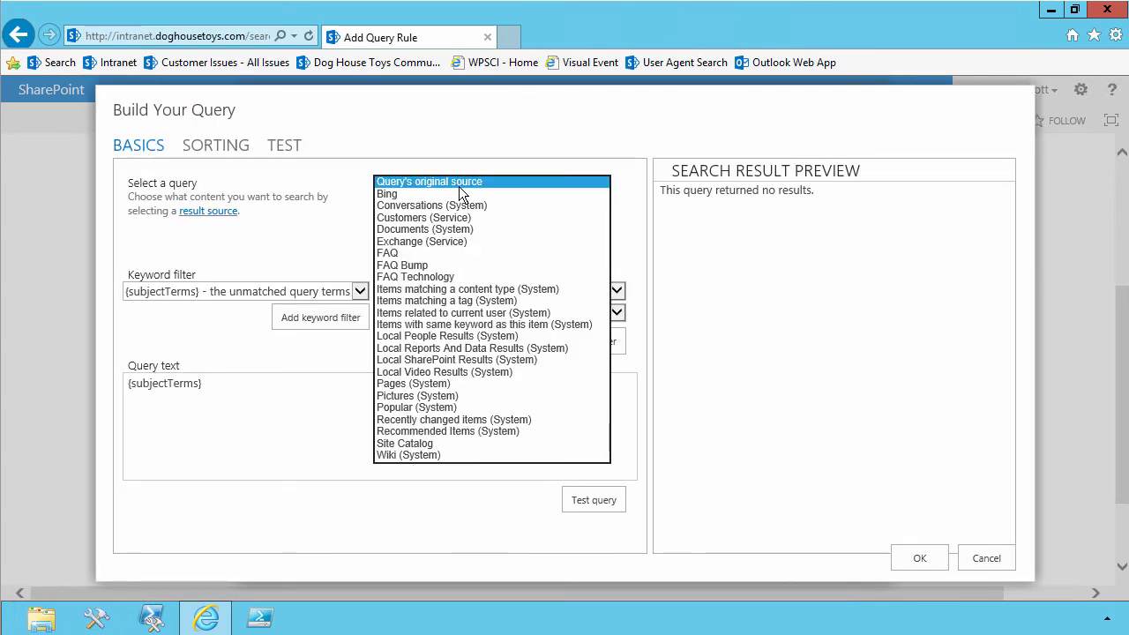
click(448, 376)
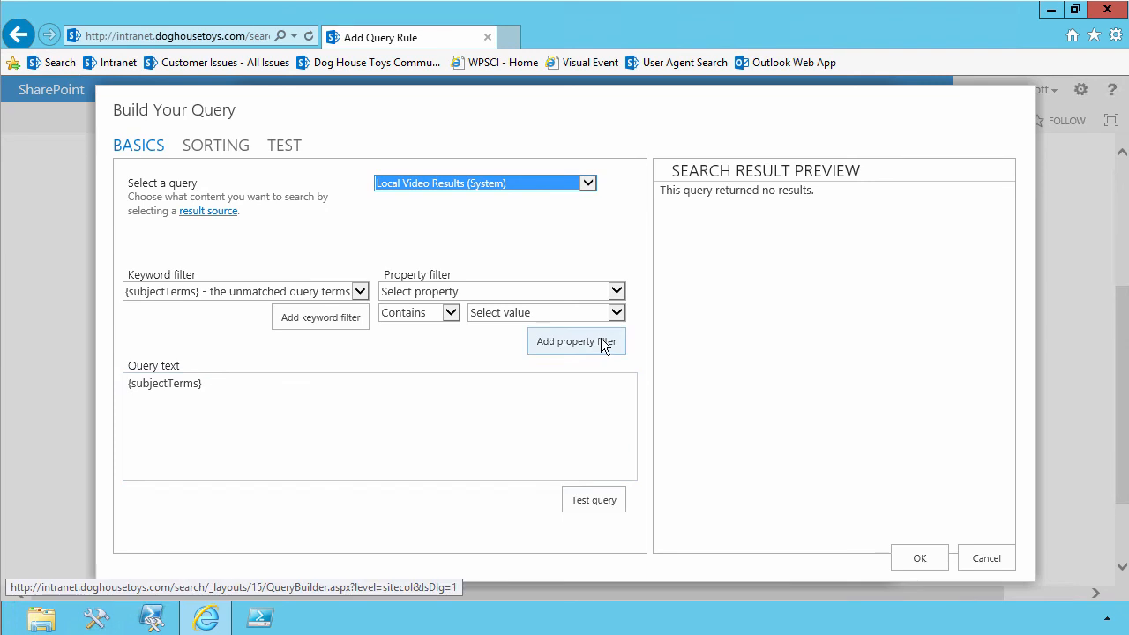
click(585, 500)
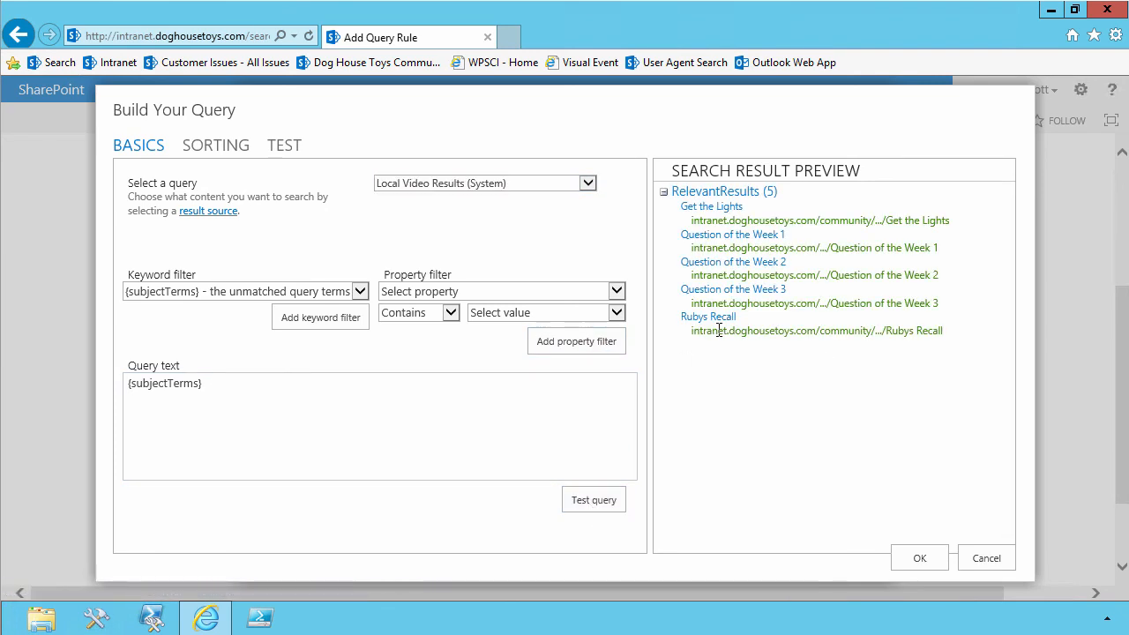
click(918, 559)
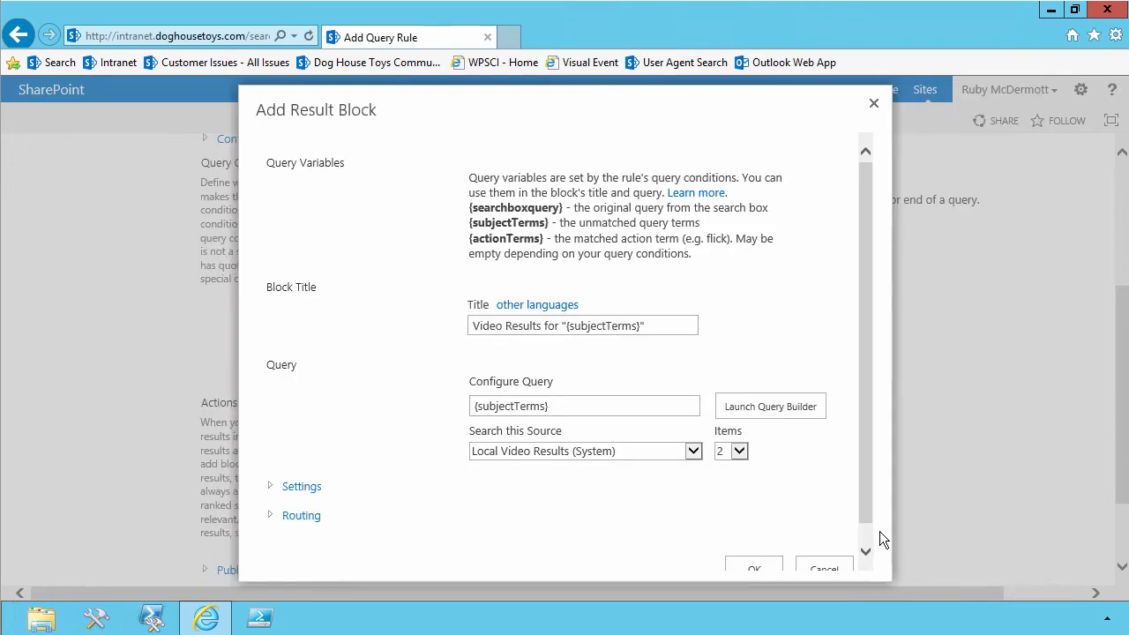
click(741, 452)
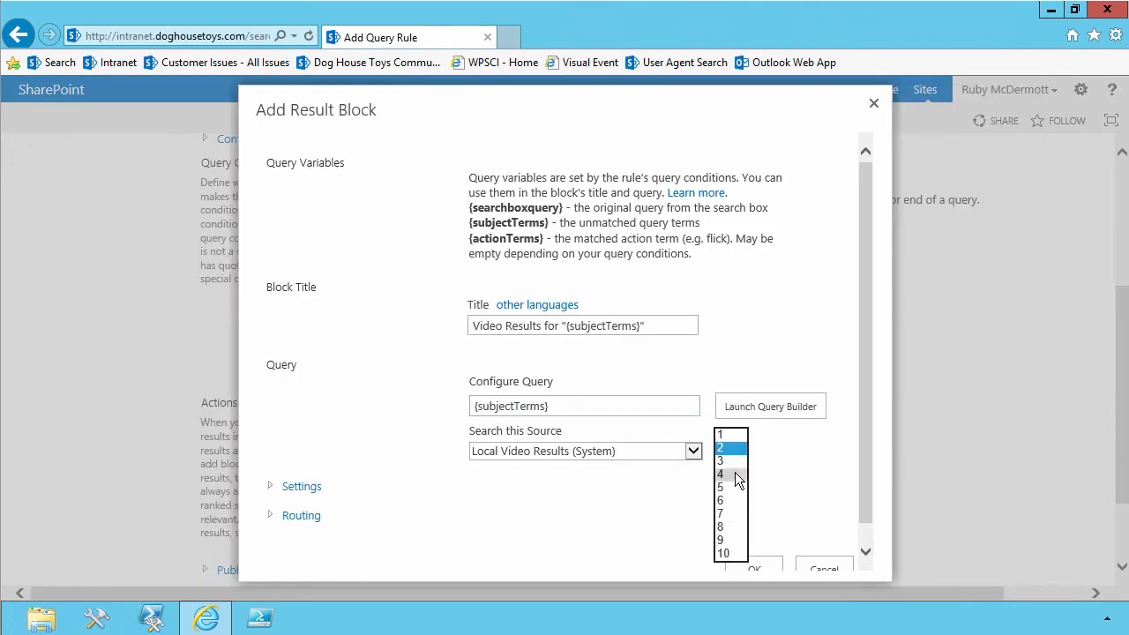
click(735, 472)
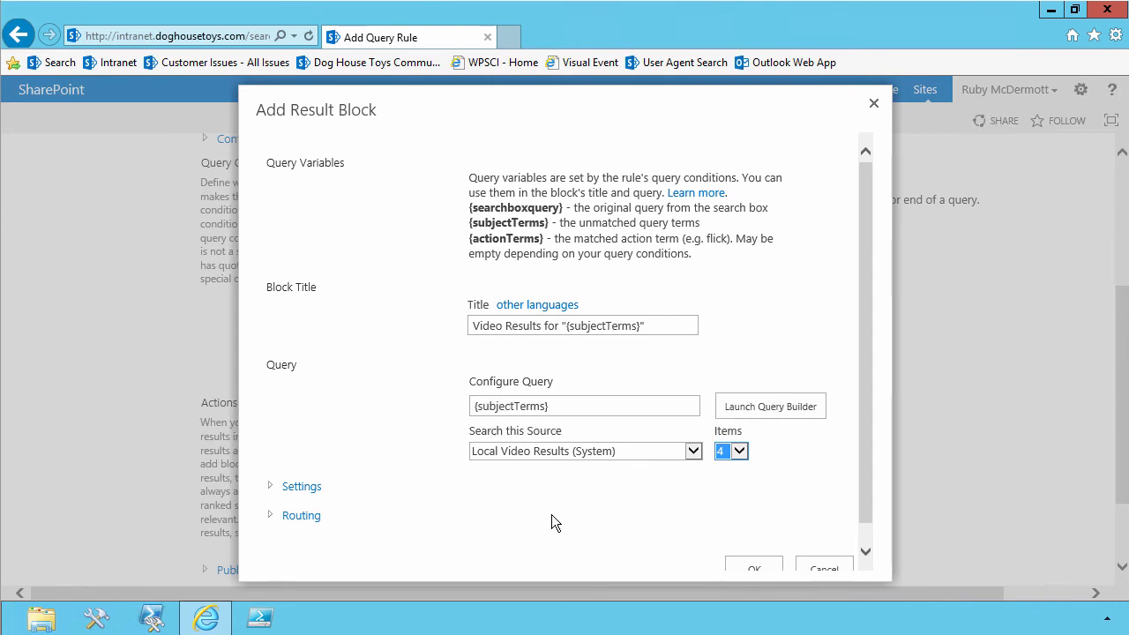
- Set the result block to always show above core results with the Video Item display template, and confirm the block
click(295, 493)
scroll(390, 477, down, 5)
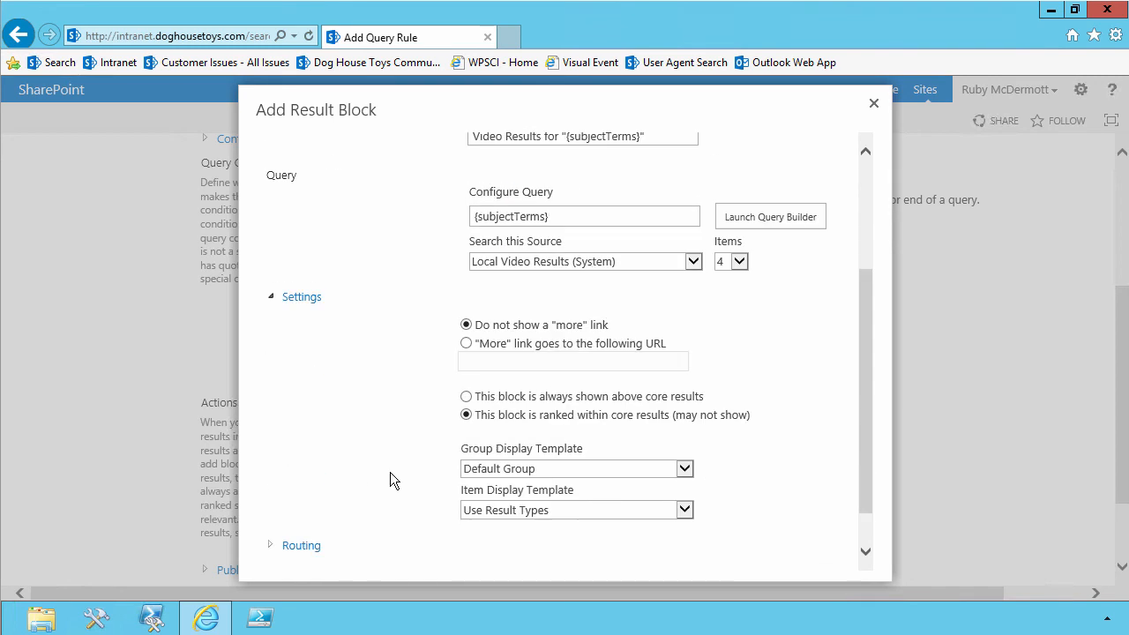
click(466, 346)
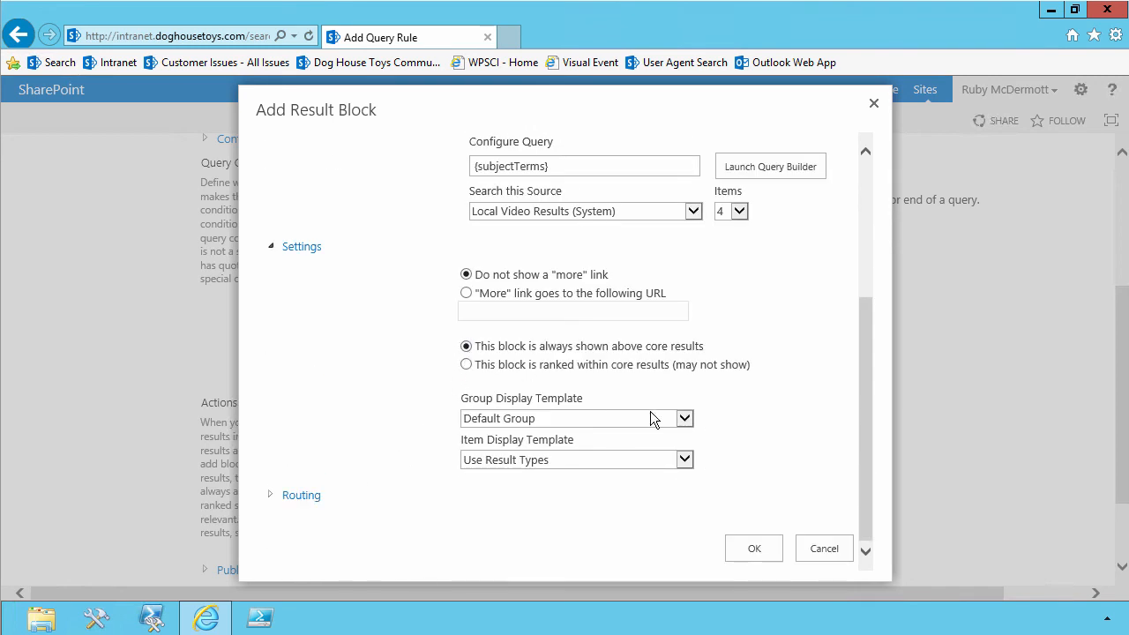
click(609, 457)
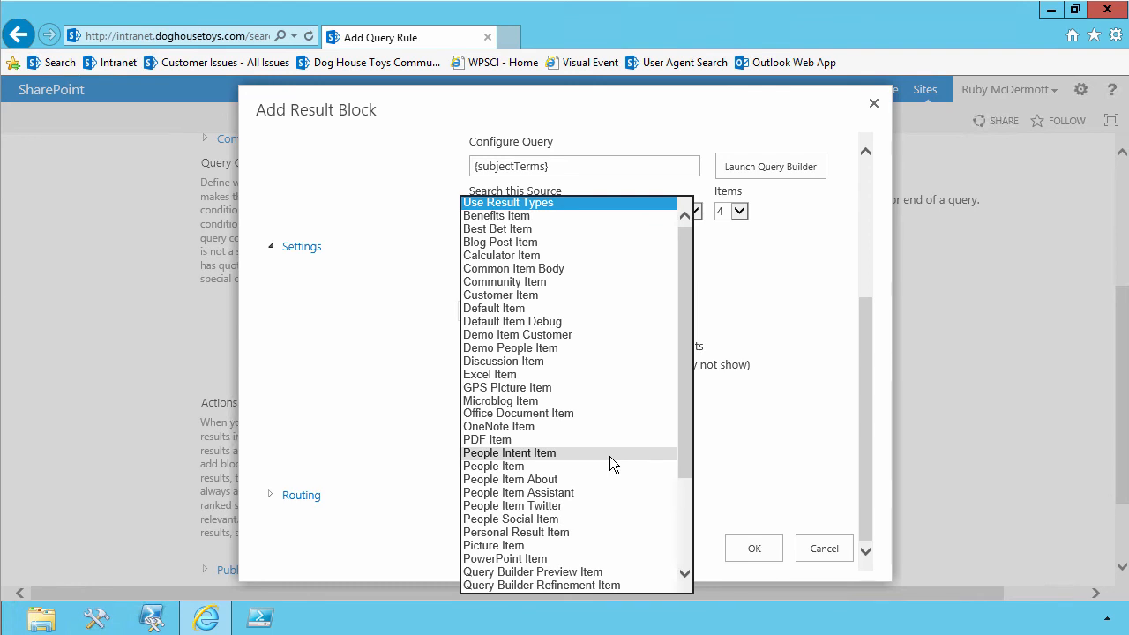
scroll(609, 456, down, 3)
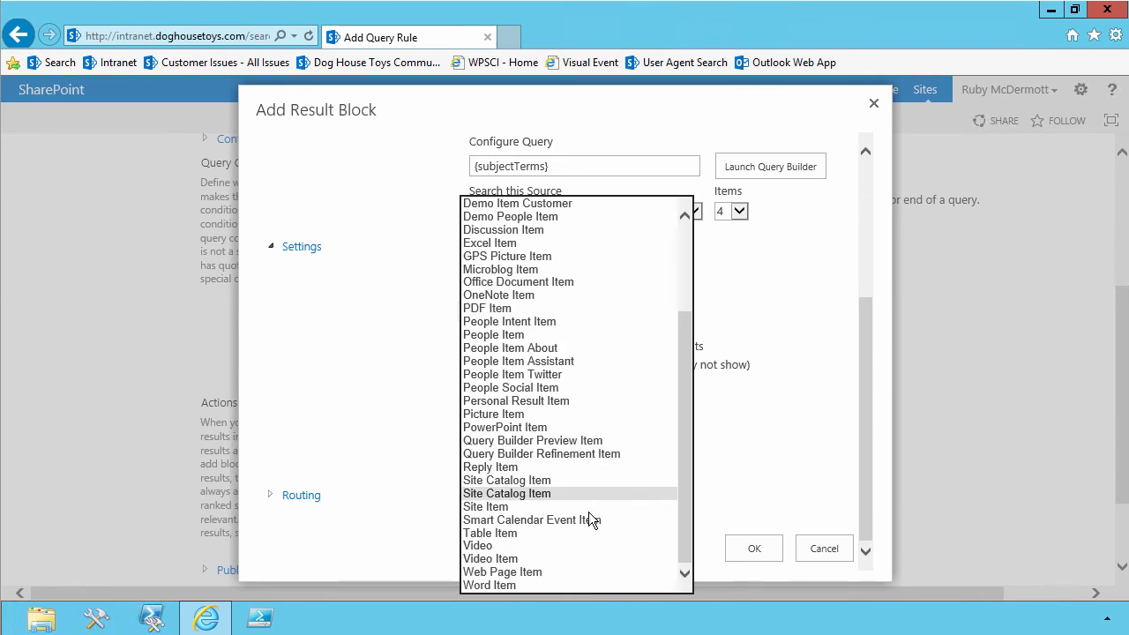
click(564, 560)
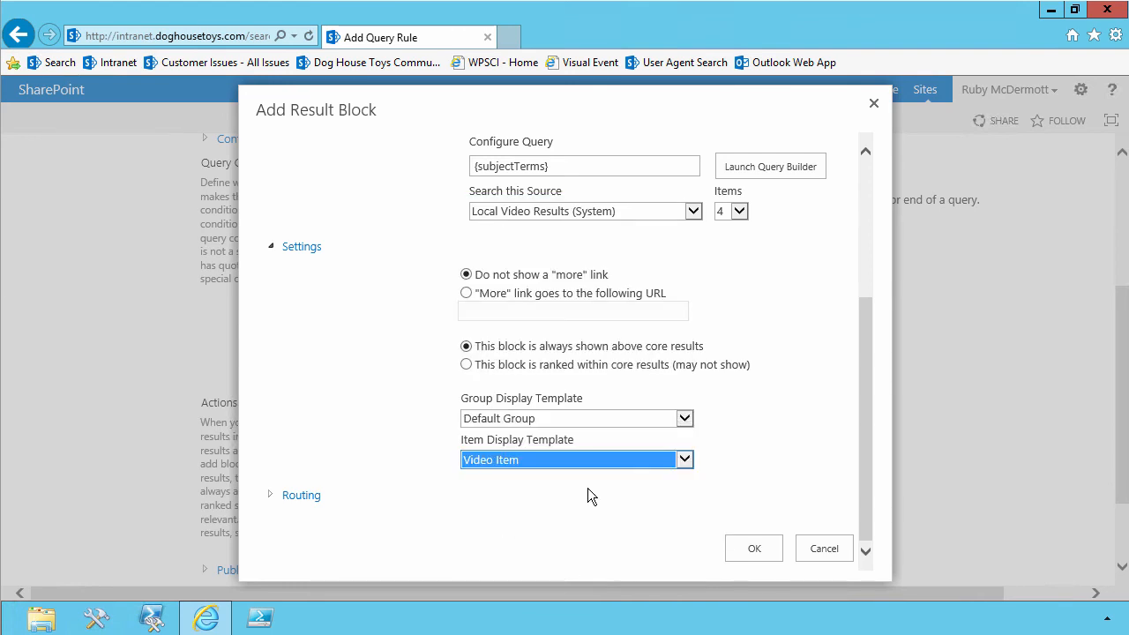
click(752, 548)
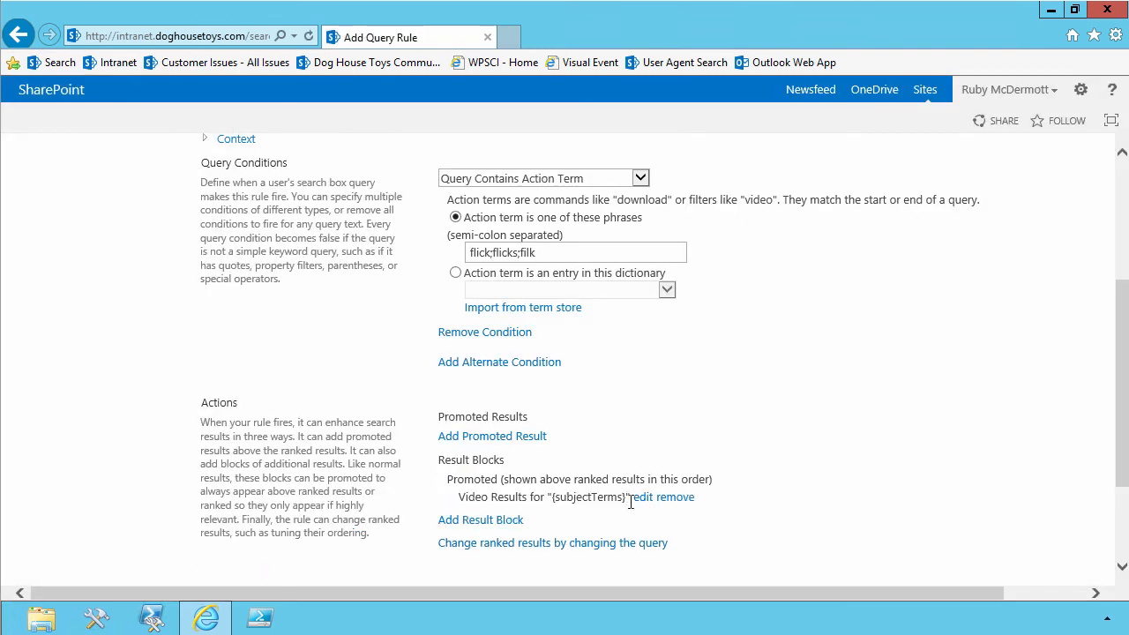
- Review the Video Intent rule's conditions and actions, and save the rule
scroll(713, 491, down, 3)
scroll(714, 488, up, 5)
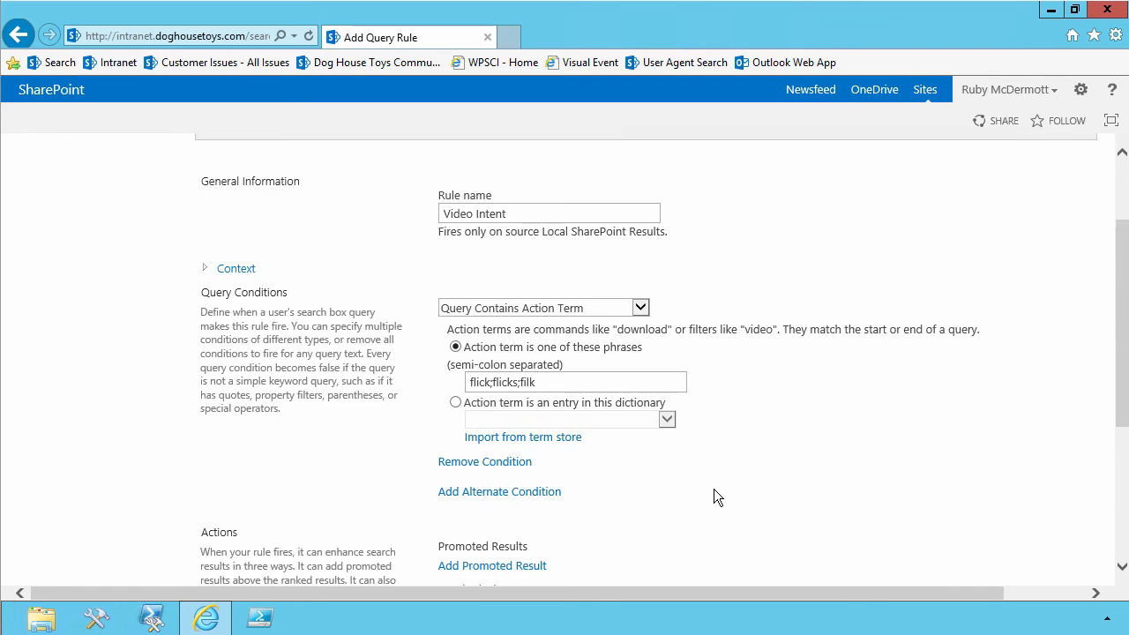
scroll(714, 490, down, 7)
click(997, 501)
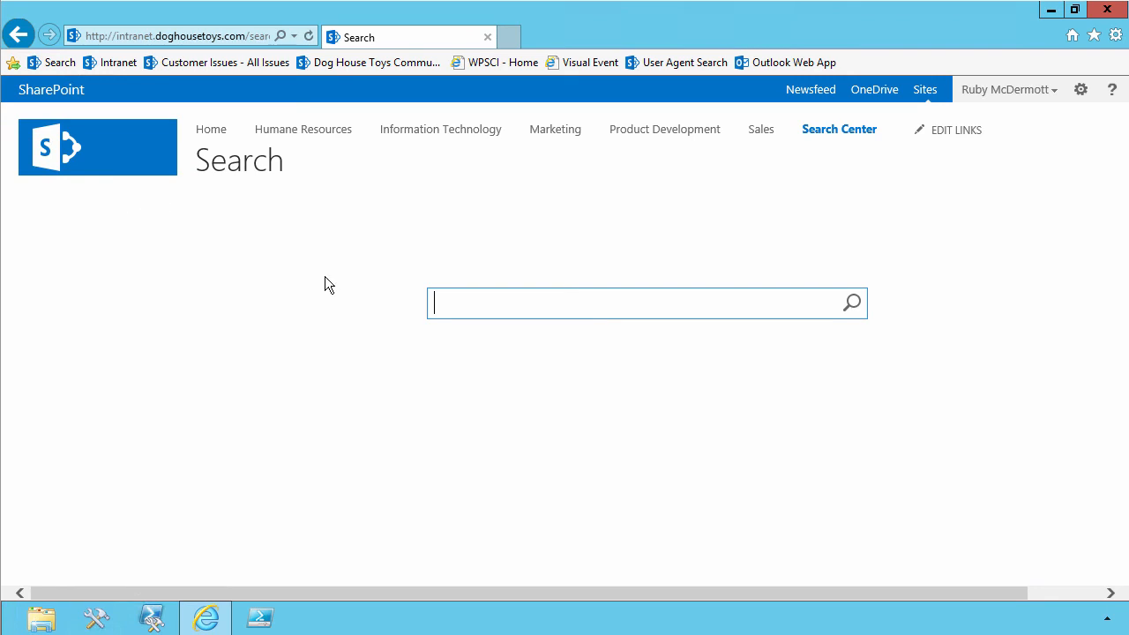
- Search the Search Center for "Ruby Flick" and review the promoted video block and the ranked results beneath it
text(Ruby Flick)
click(853, 305)
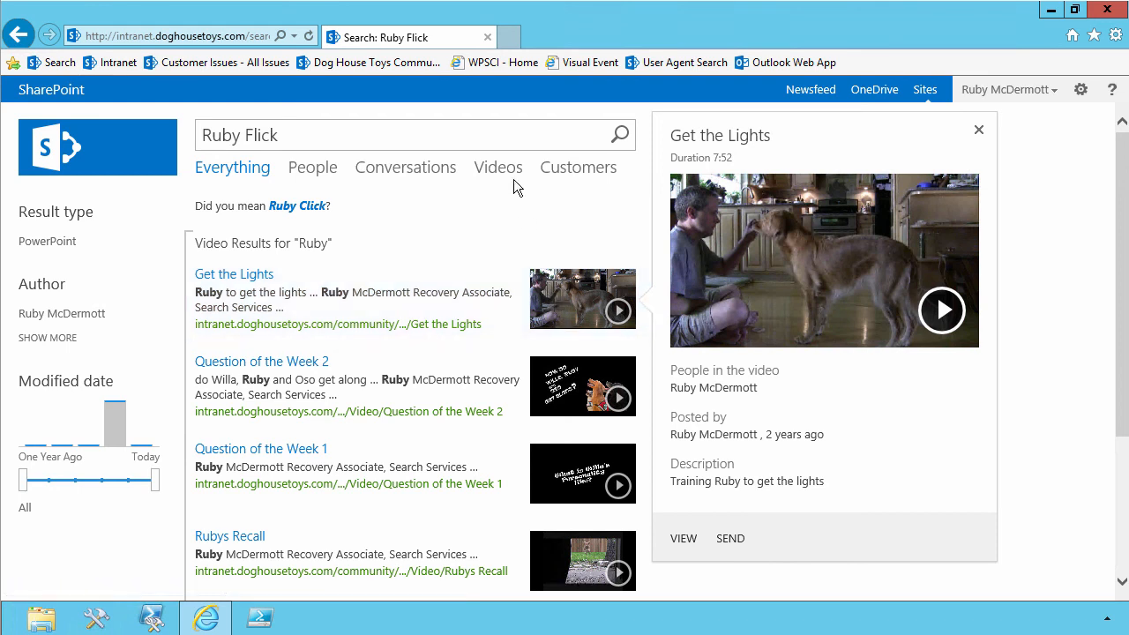
scroll(504, 170, down, 2)
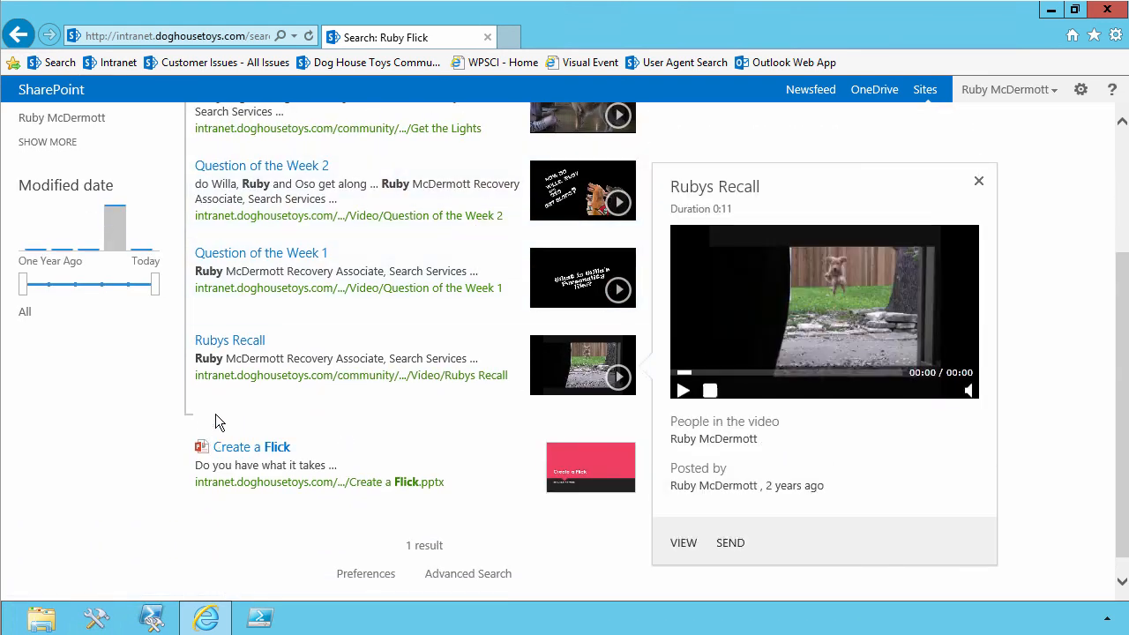
scroll(441, 257, up, 2)
- Switch the search to video results, shorten the query to "Ruby", and copy the results page's URL
click(501, 168)
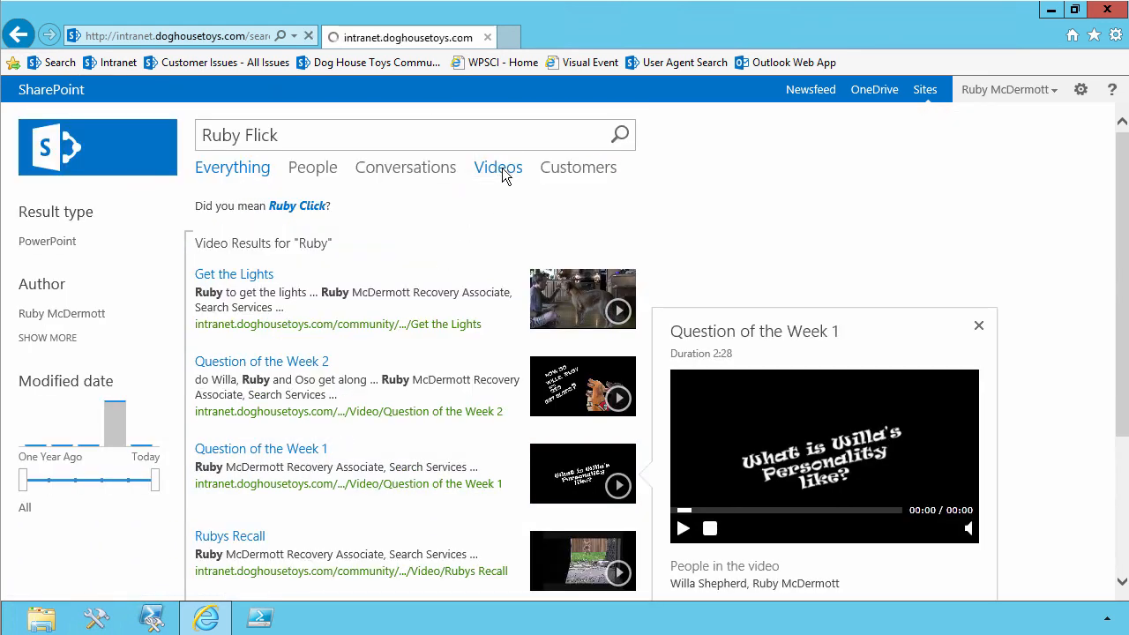
click(363, 136)
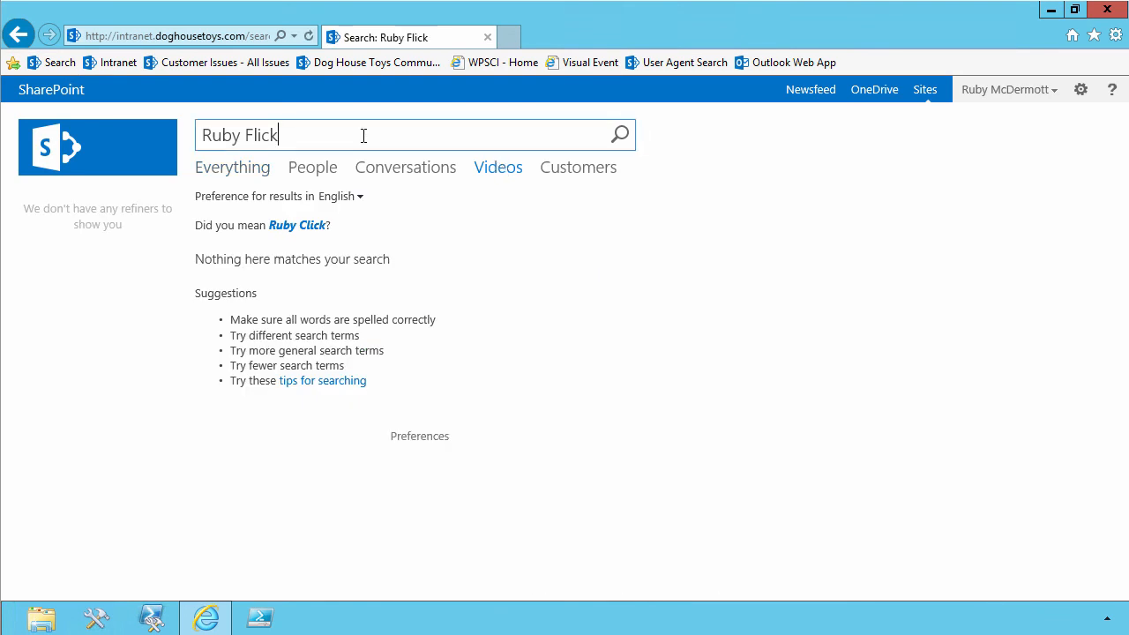
key(ctrl+shift+Left)
key(shift+Left)
key(BackSpace)
key(Return)
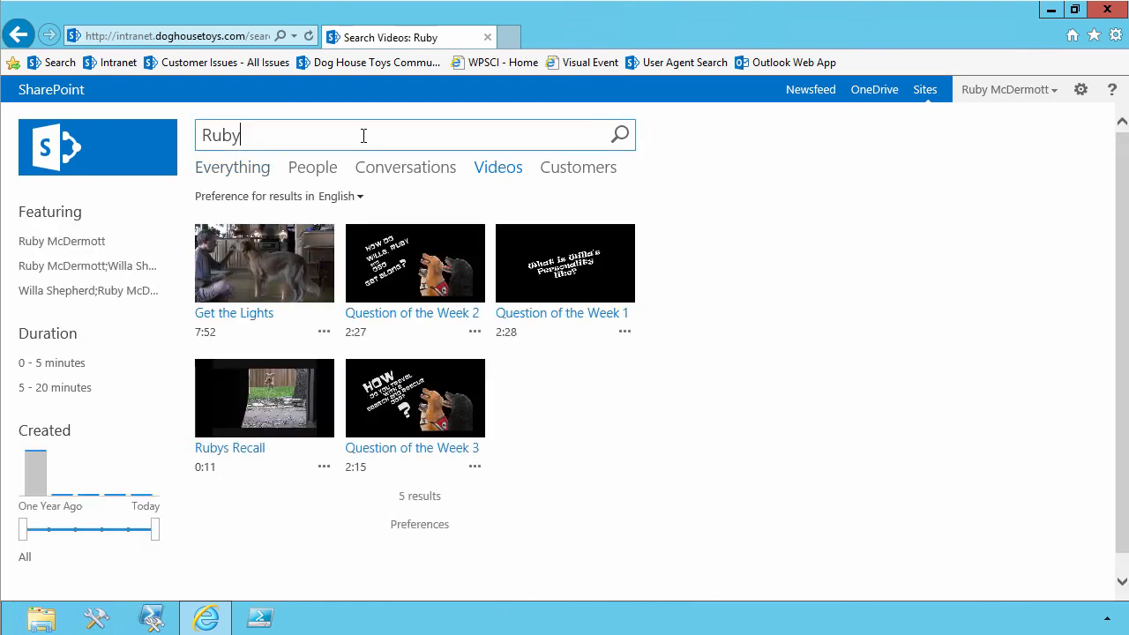
click(194, 36)
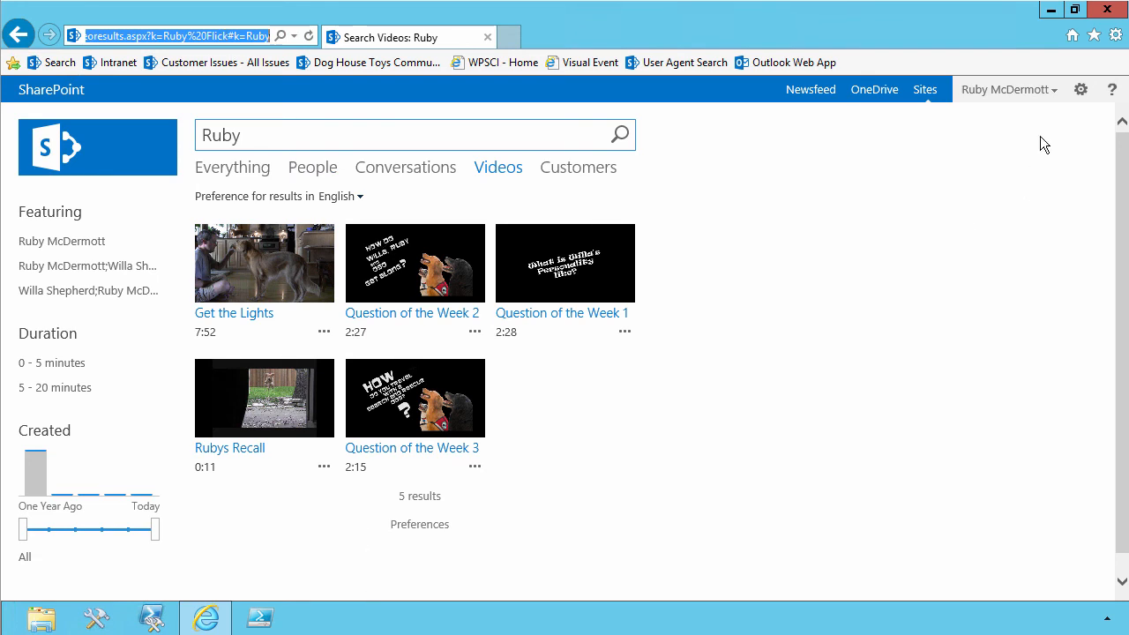
- Open the site collection's search query rules and list those for the Local SharePoint Results (System) source
click(1081, 91)
click(1028, 308)
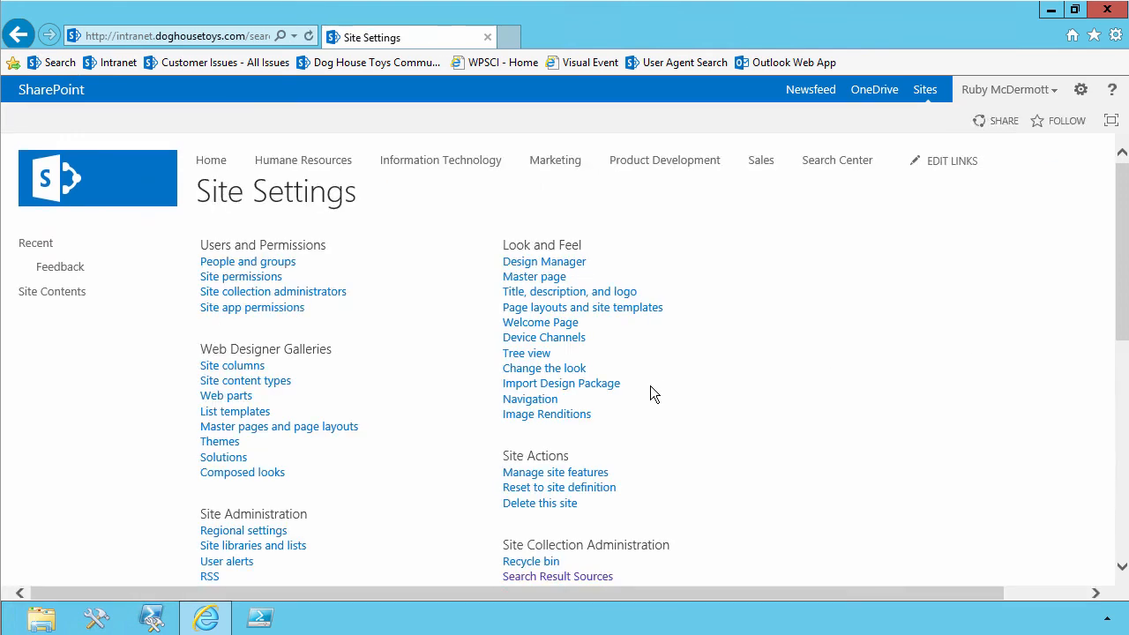
scroll(650, 388, down, 3)
click(547, 285)
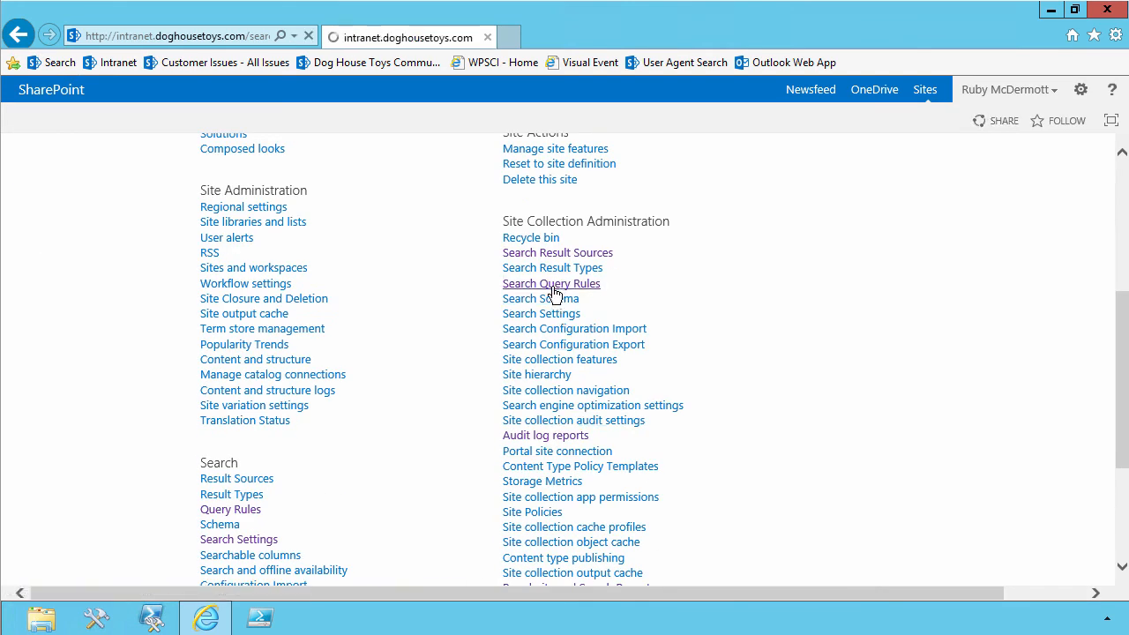
click(366, 331)
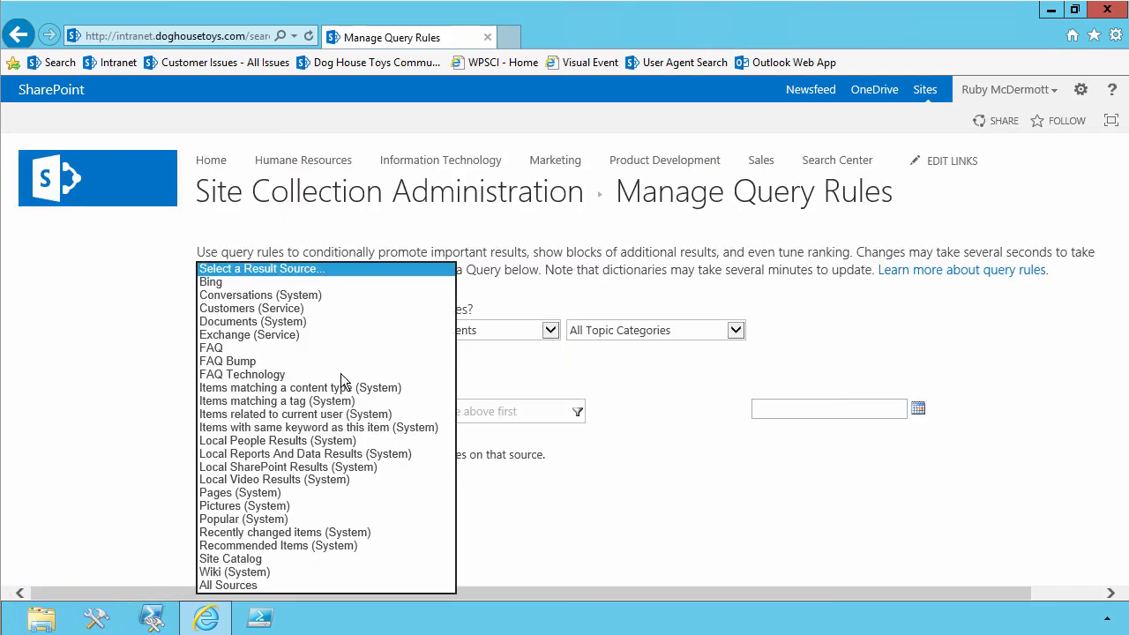
click(287, 467)
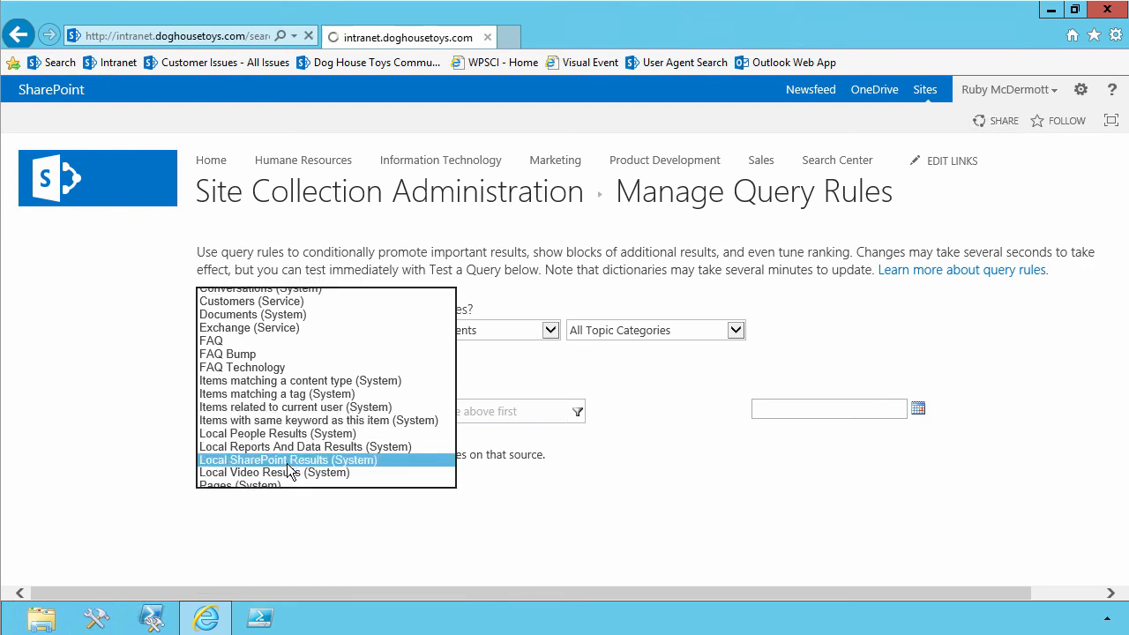
- Open the Video Intent rule for editing and open its Video Results for "{subjectTerms}" result block
scroll(285, 464, down, 3)
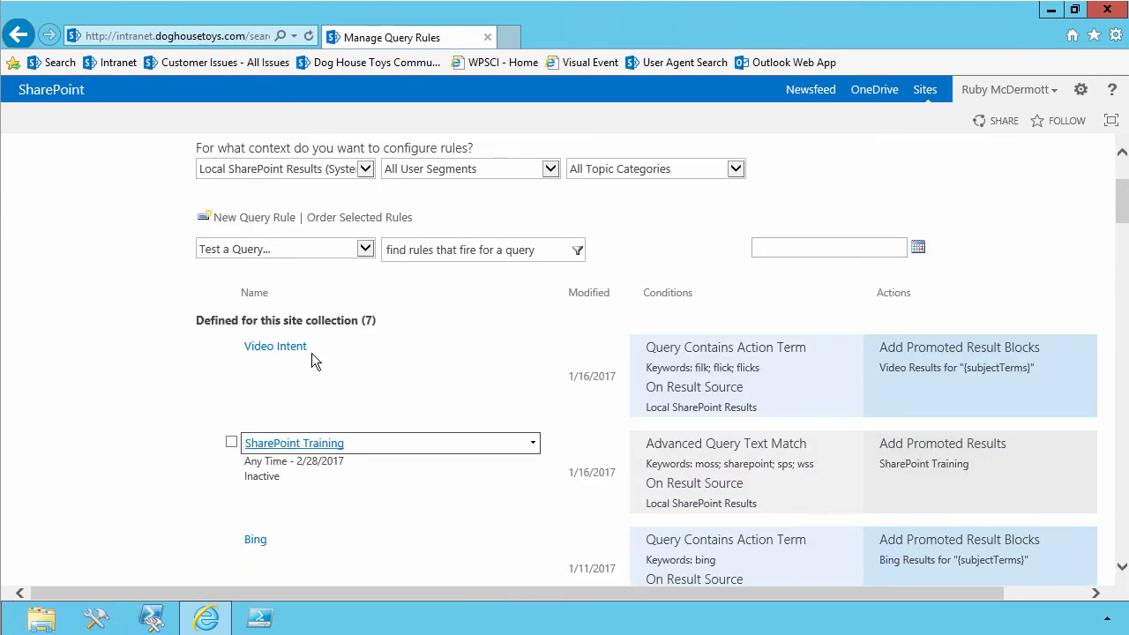
click(328, 352)
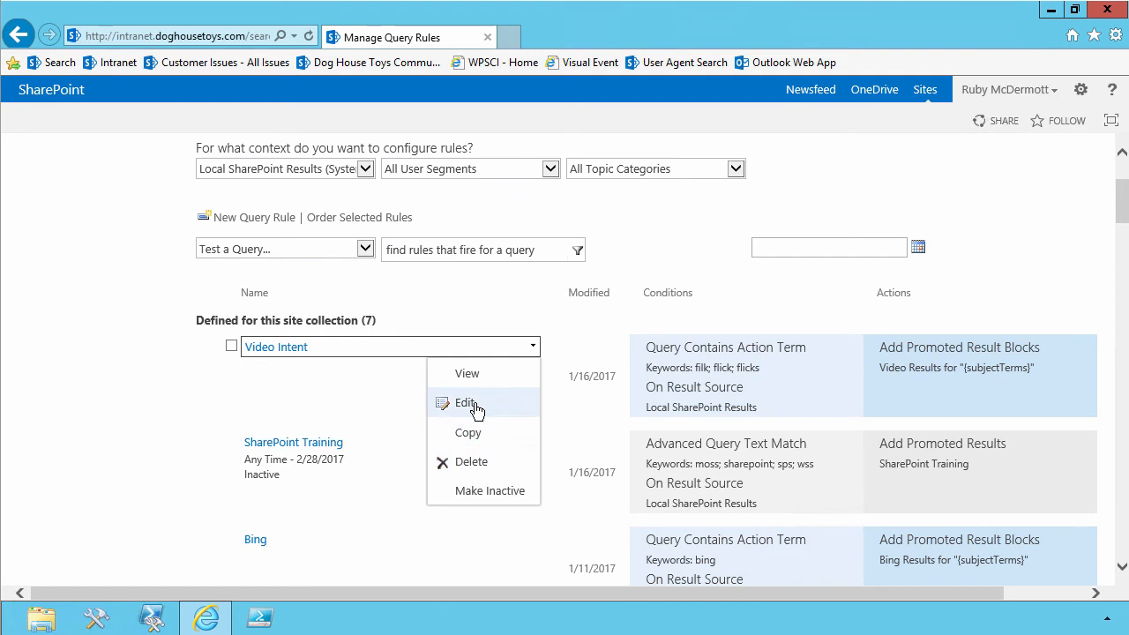
click(473, 403)
scroll(473, 408, down, 5)
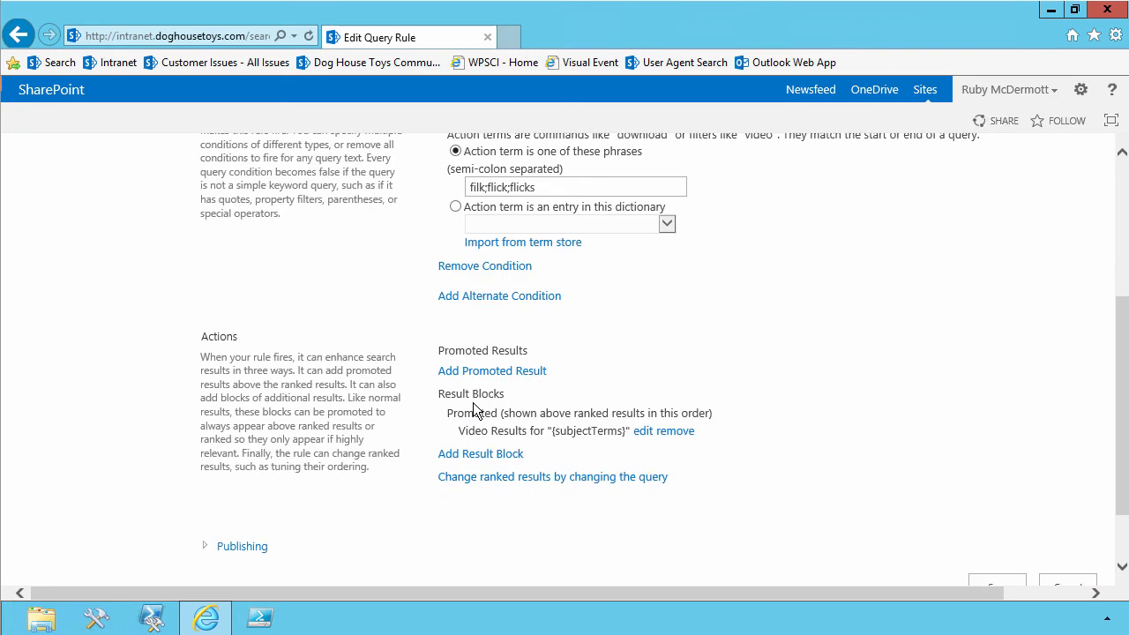
scroll(634, 445, down, 2)
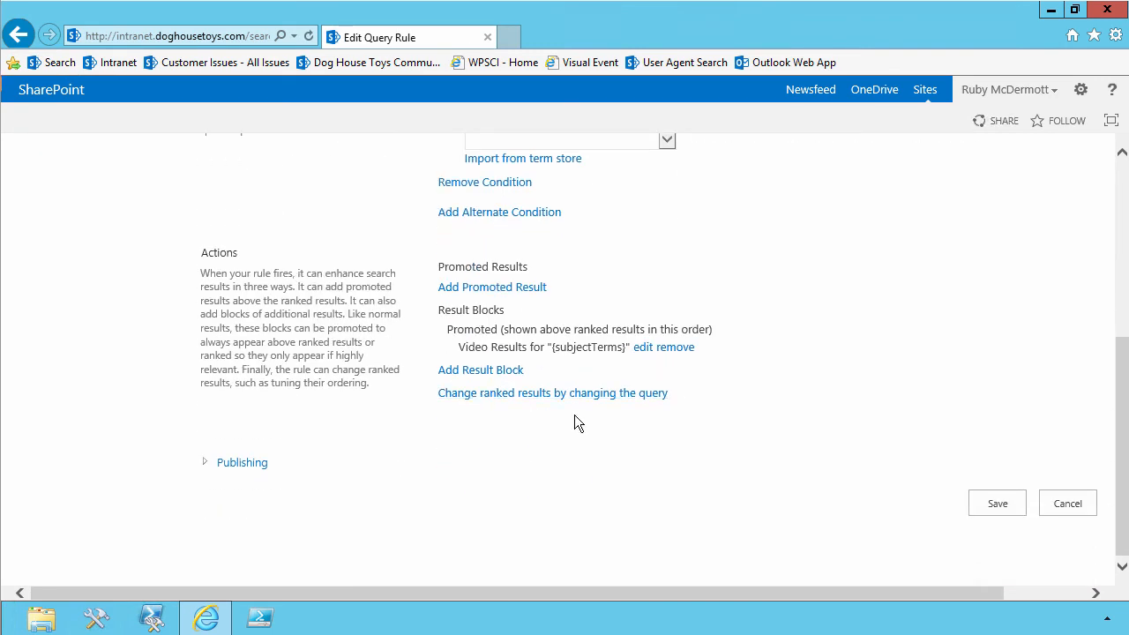
click(642, 348)
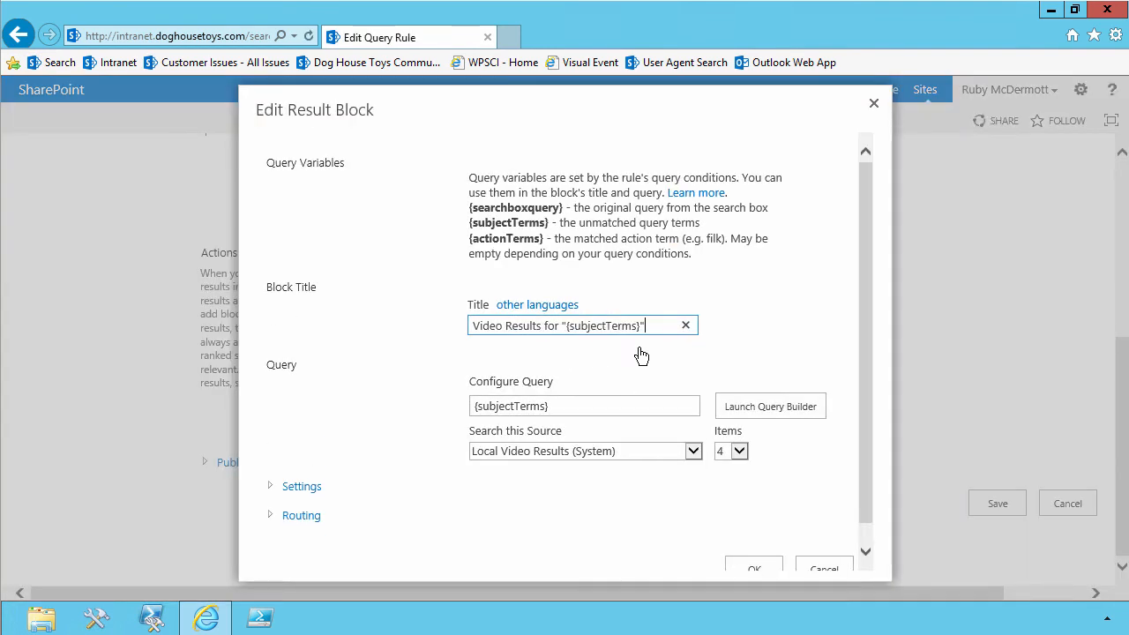
- Enable the result block's "More" link to a URL and paste the copied video results page address
click(301, 465)
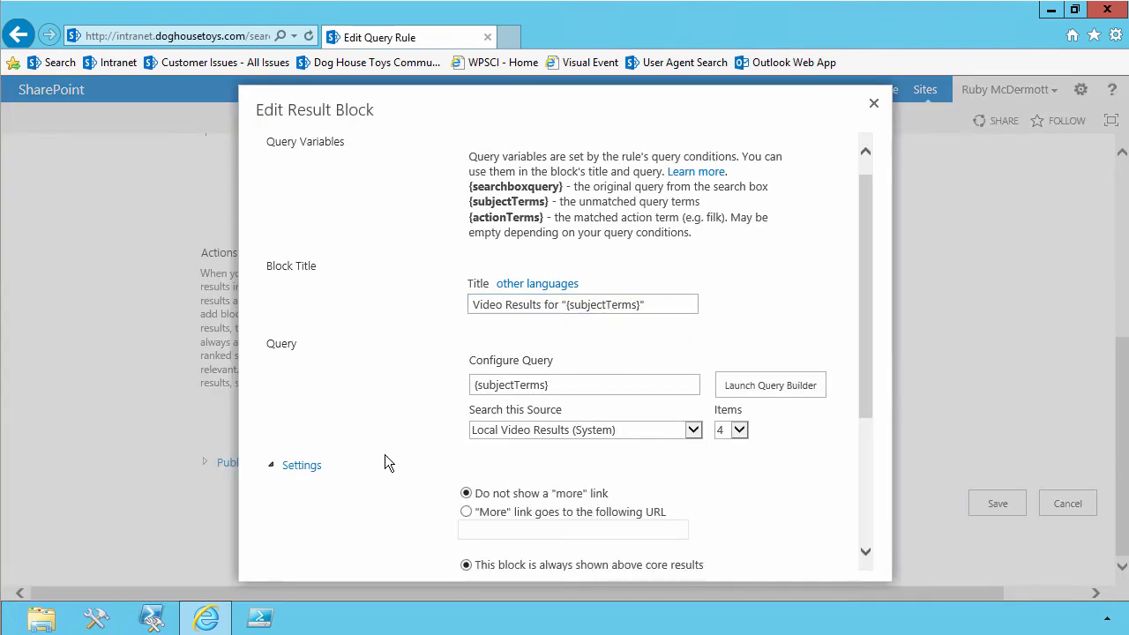
scroll(385, 454, down, 3)
click(466, 293)
click(470, 309)
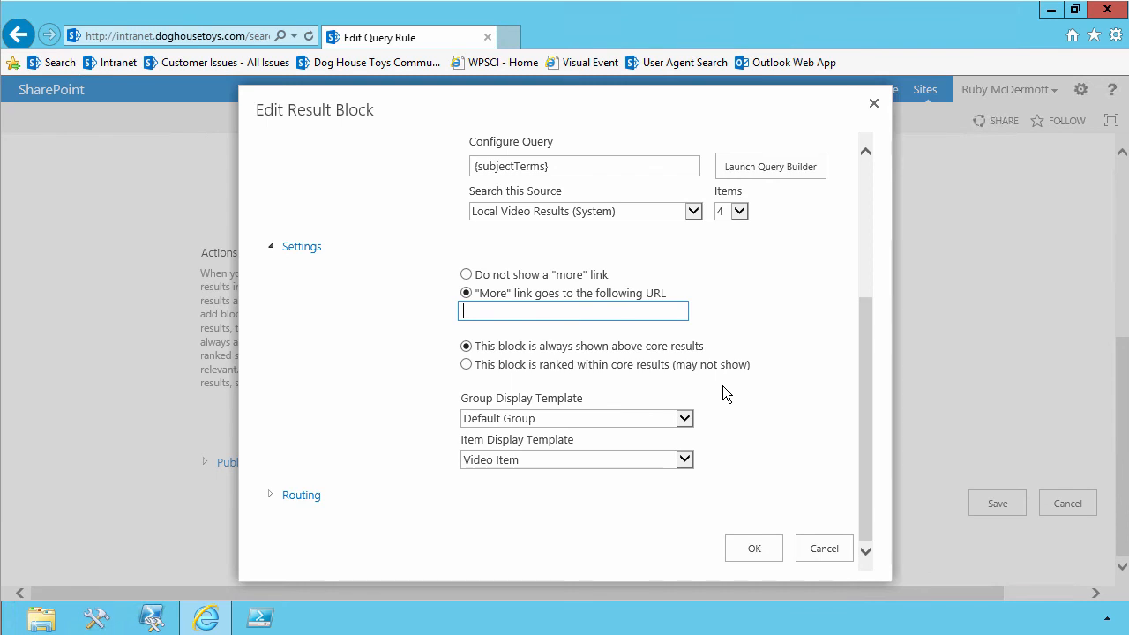
key(ctrl+v)
- Trim the "More" link URL so that it ends at videoresults.aspx?k= without any search terms
key(BackSpace)
key(BackSpace)
key(BackSpace)
key(BackSpace)
key(BackSpace)
key(BackSpace)
key(BackSpace)
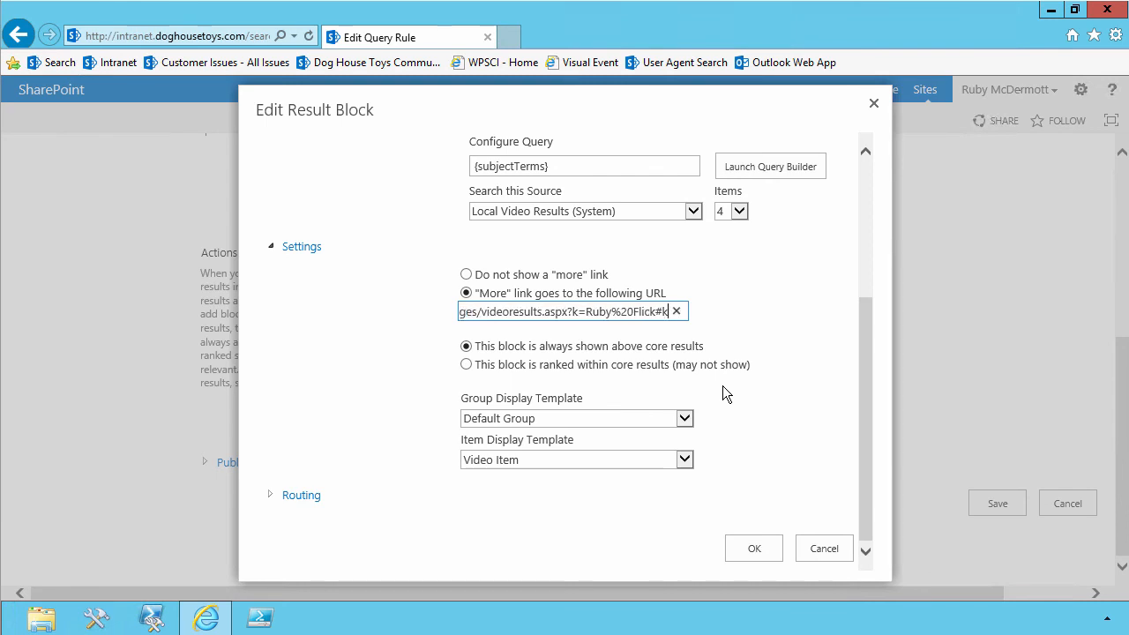
key(BackSpace)
key(BackSpace)
key(BackSpace)
key(BackSpace)
key(BackSpace)
key(BackSpace)
key(BackSpace)
key(BackSpace)
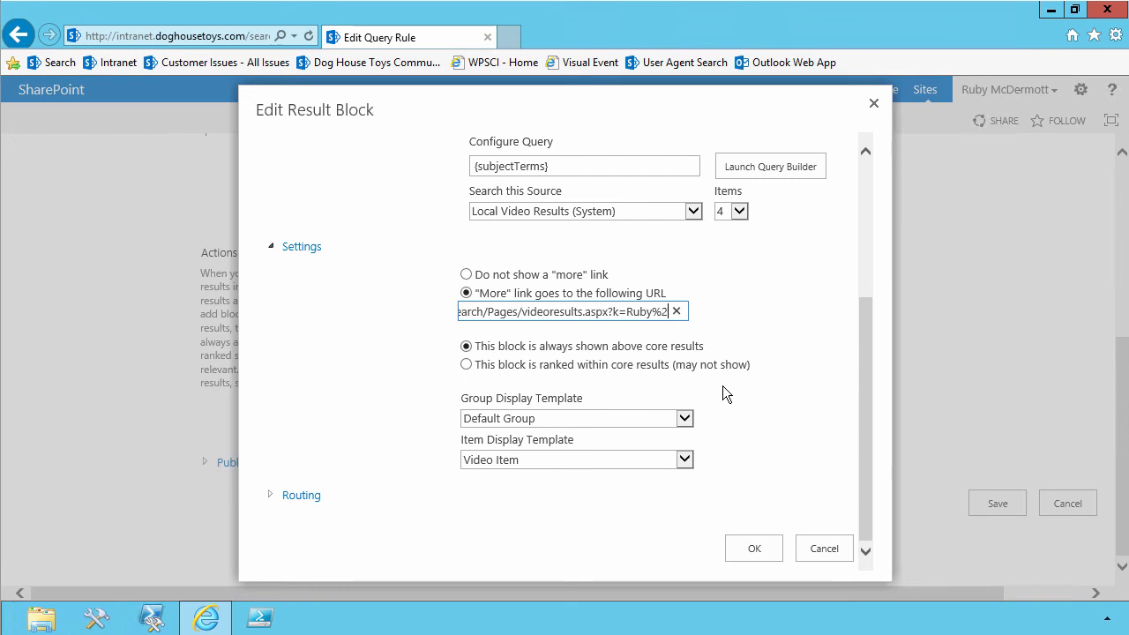
key(ctrl+shift+Left)
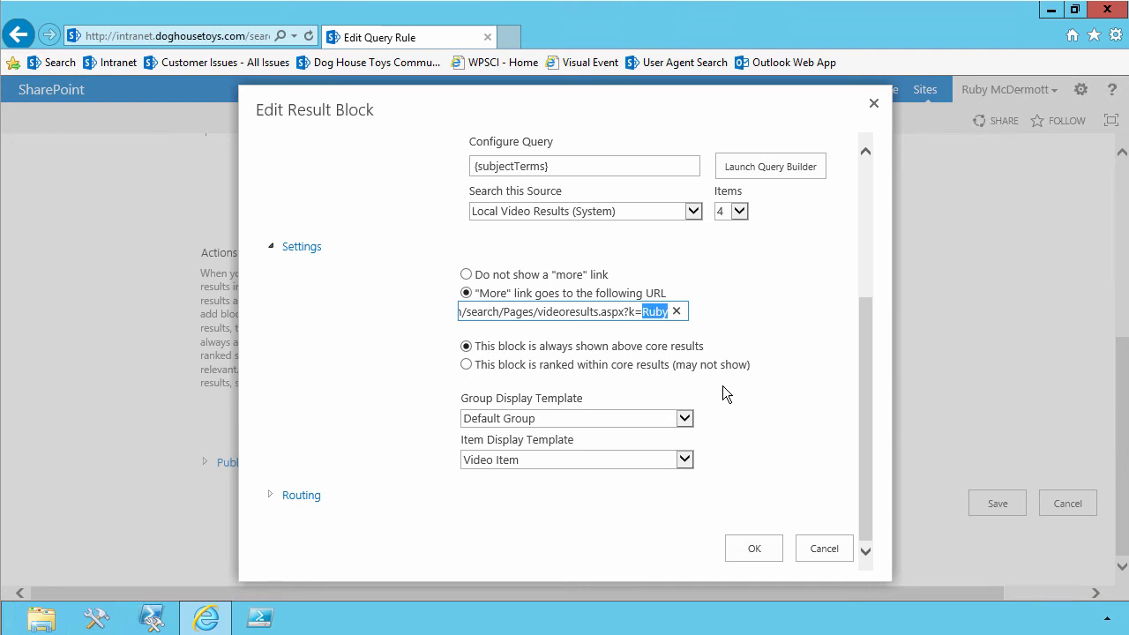
key(BackSpace)
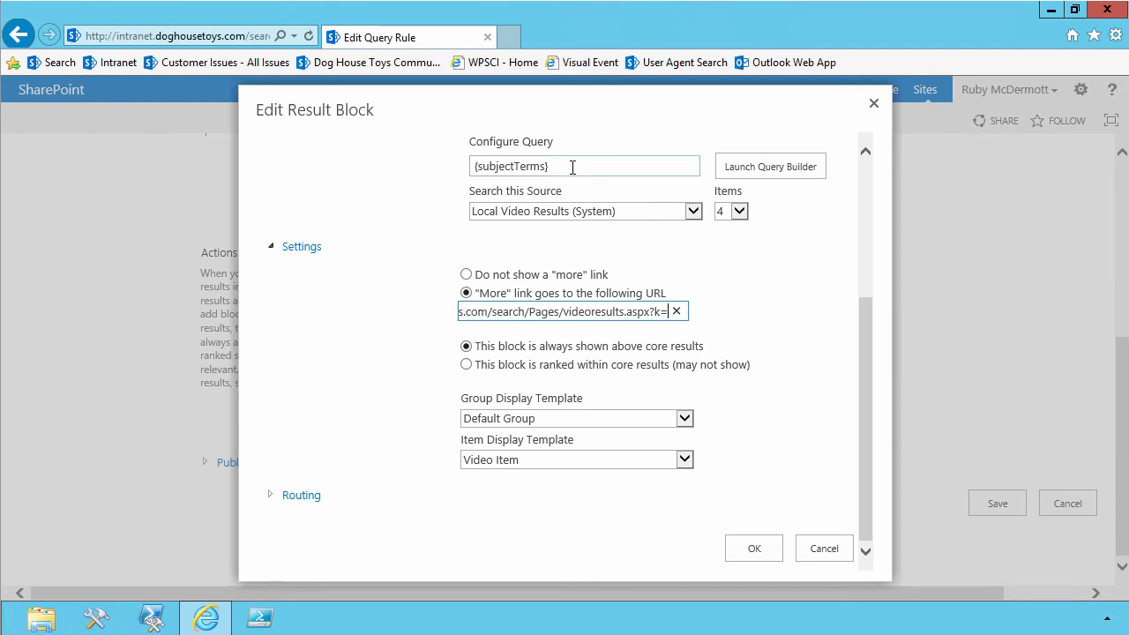
- Copy {subjectTerms} from the block's query to the end of the "More" link URL, and save the result block and the rule
drag(572, 167, 441, 181)
key(ctrl+c)
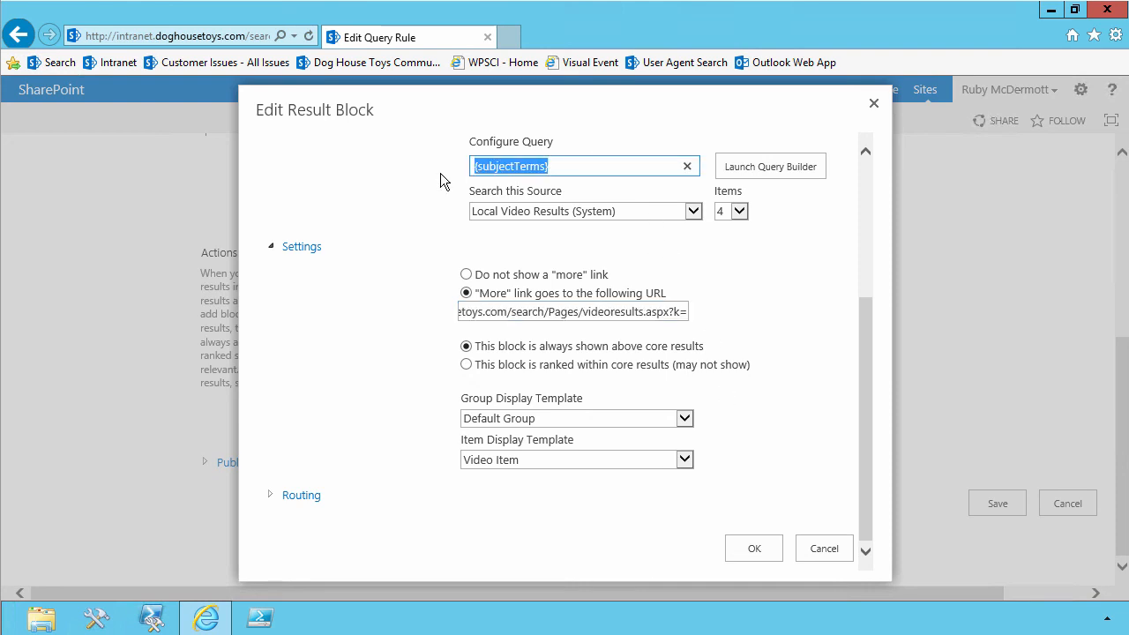
click(653, 311)
key(ctrl+v)
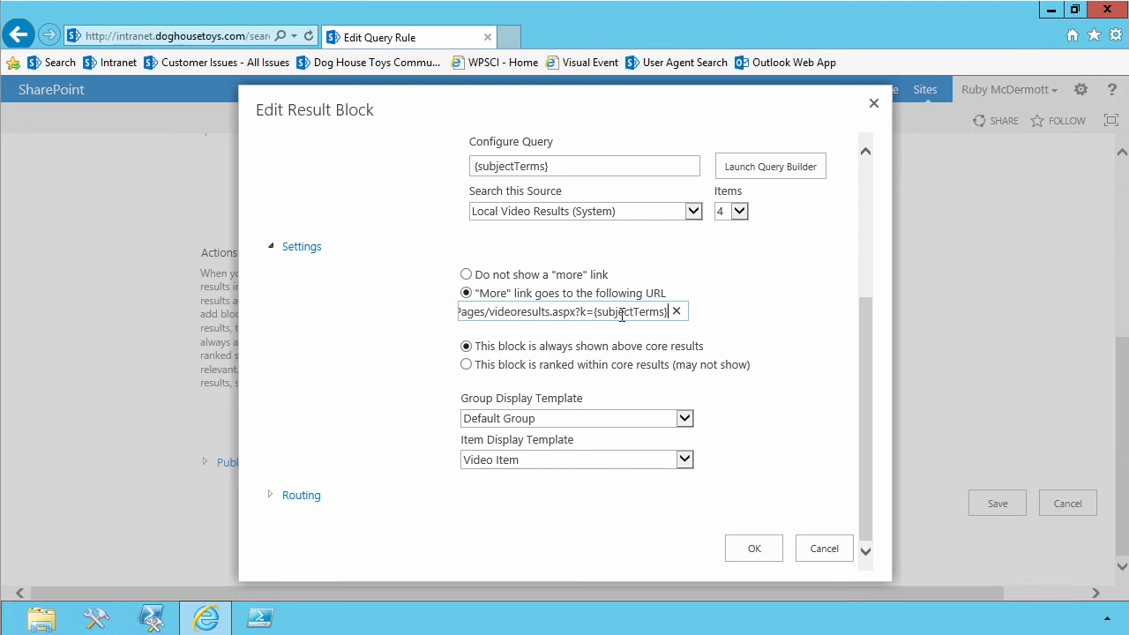
click(744, 547)
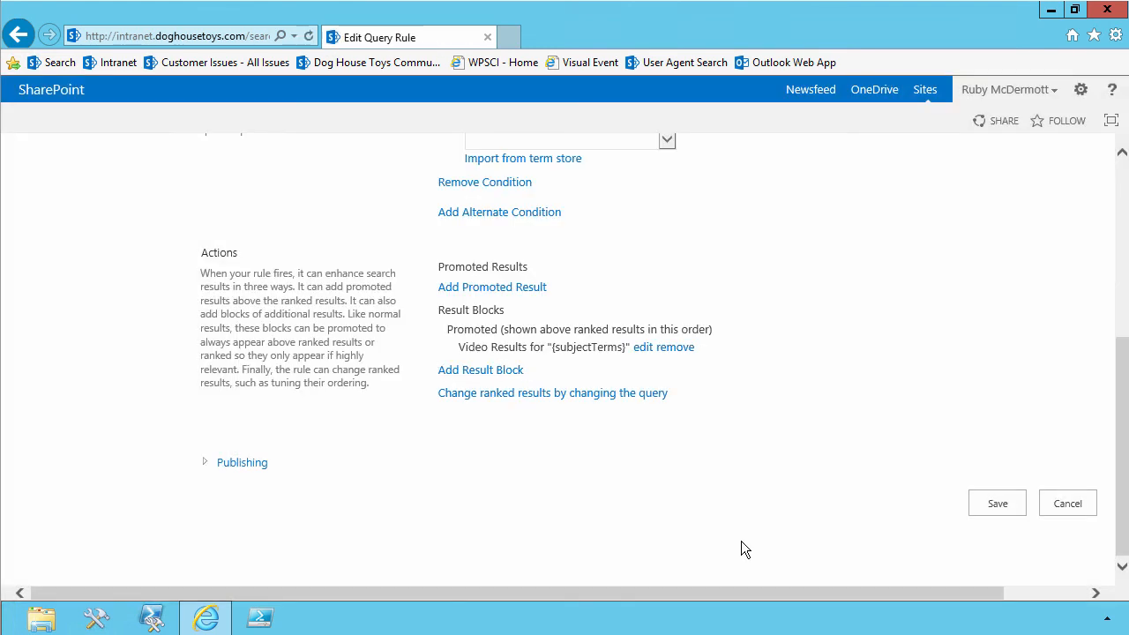
click(989, 505)
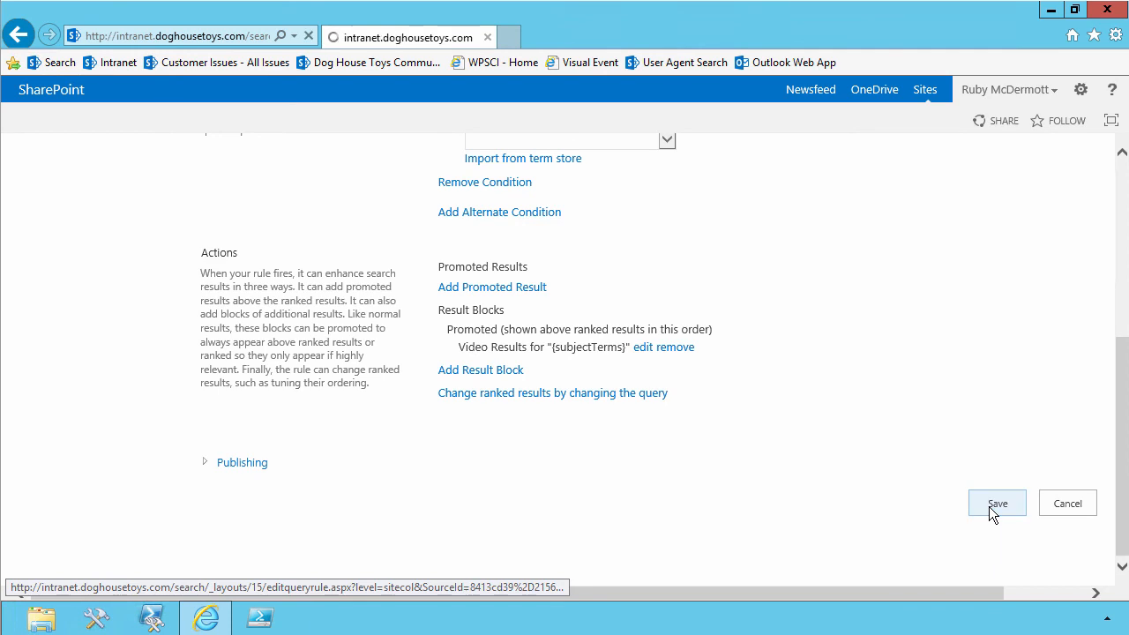
click(170, 198)
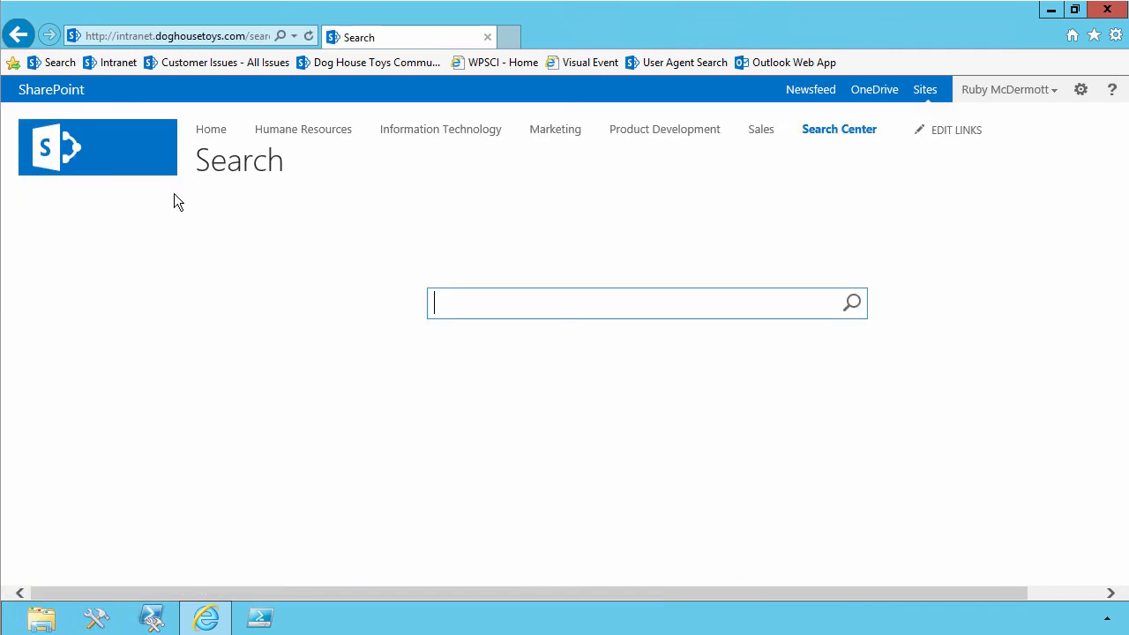
text(Ruby Flick)
click(852, 305)
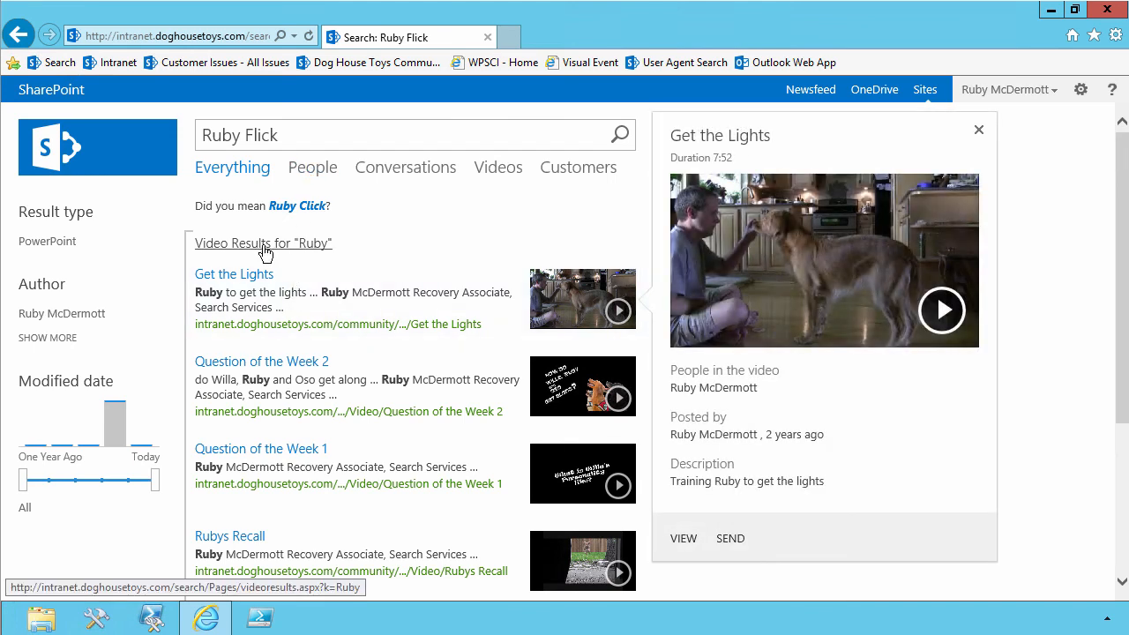
- Examine the promoted video block in the results and follow its Show More link to the full video results
scroll(265, 252, down, 2)
scroll(265, 250, up, 2)
scroll(263, 209, down, 2)
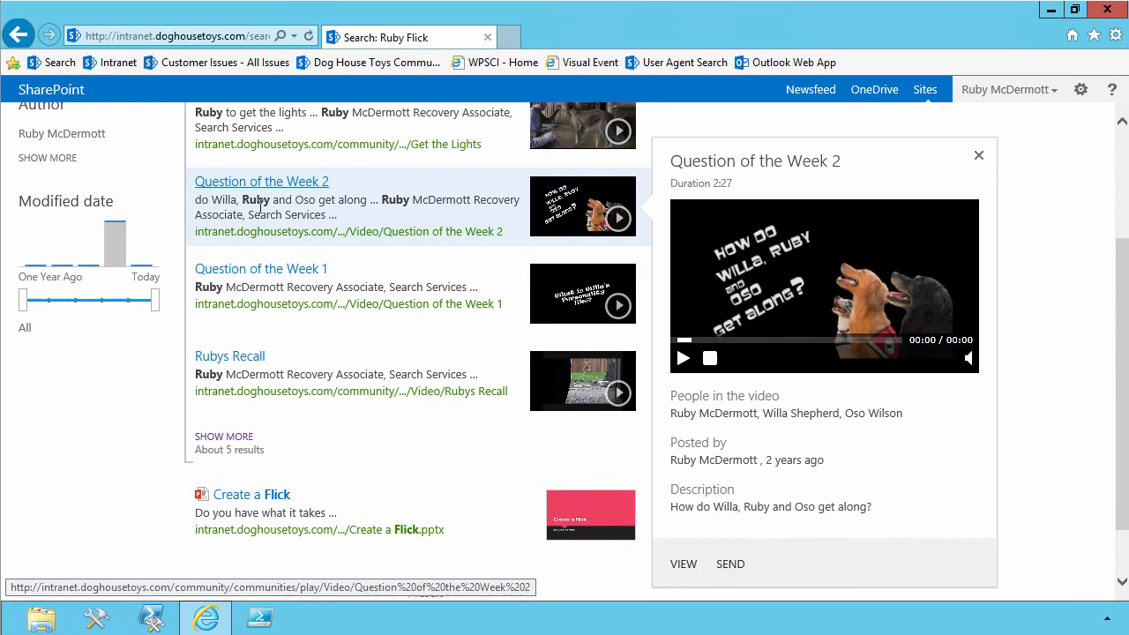
scroll(261, 206, down, 2)
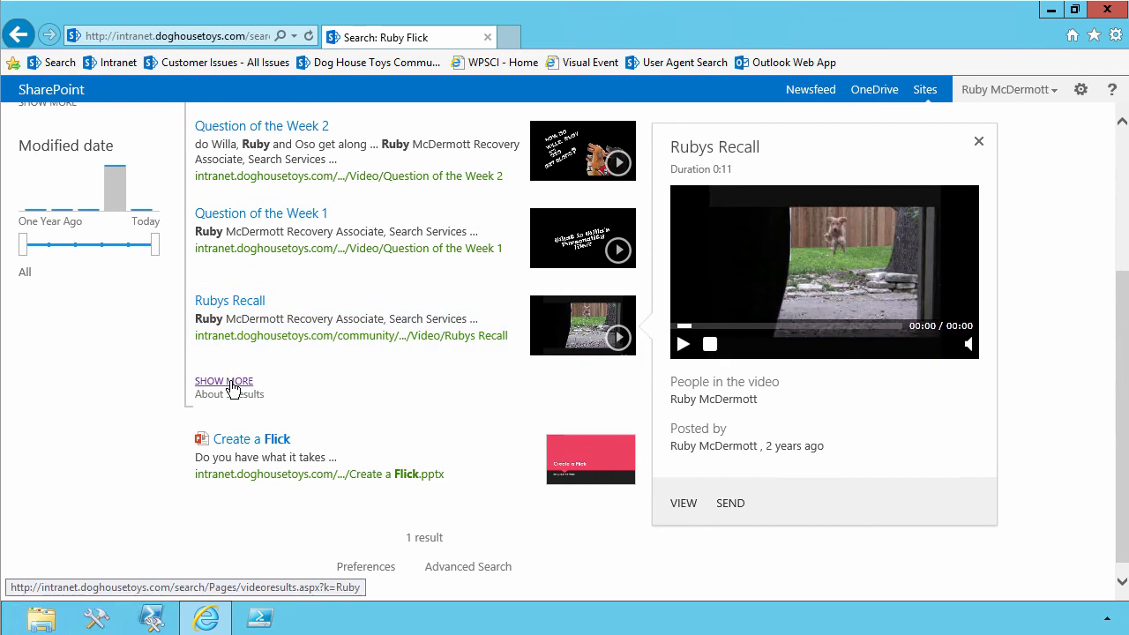
click(230, 382)
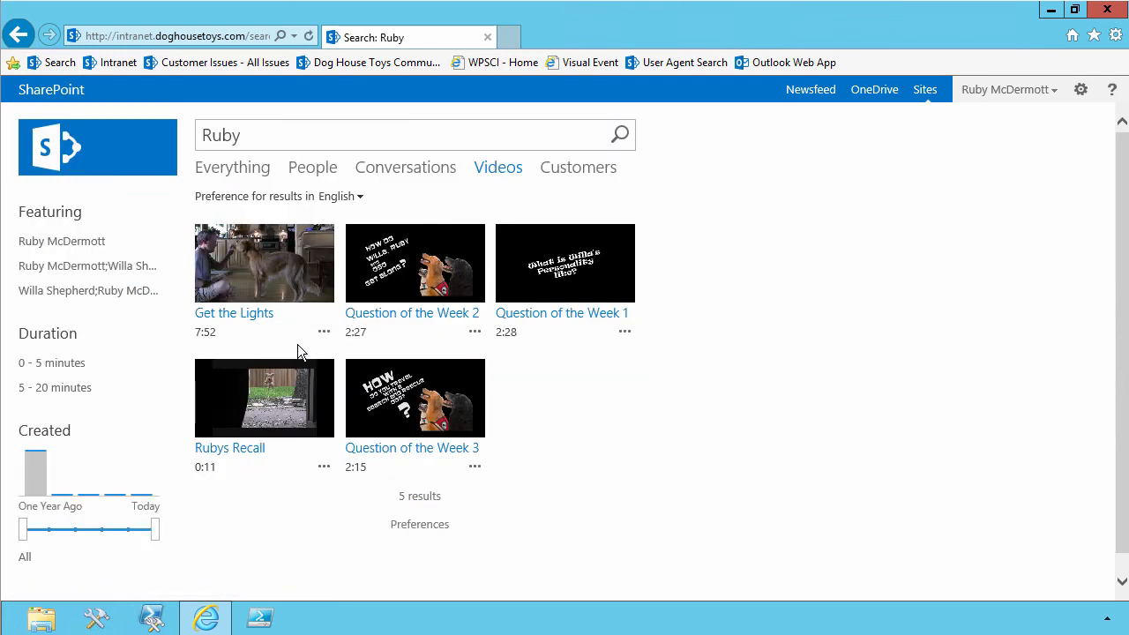
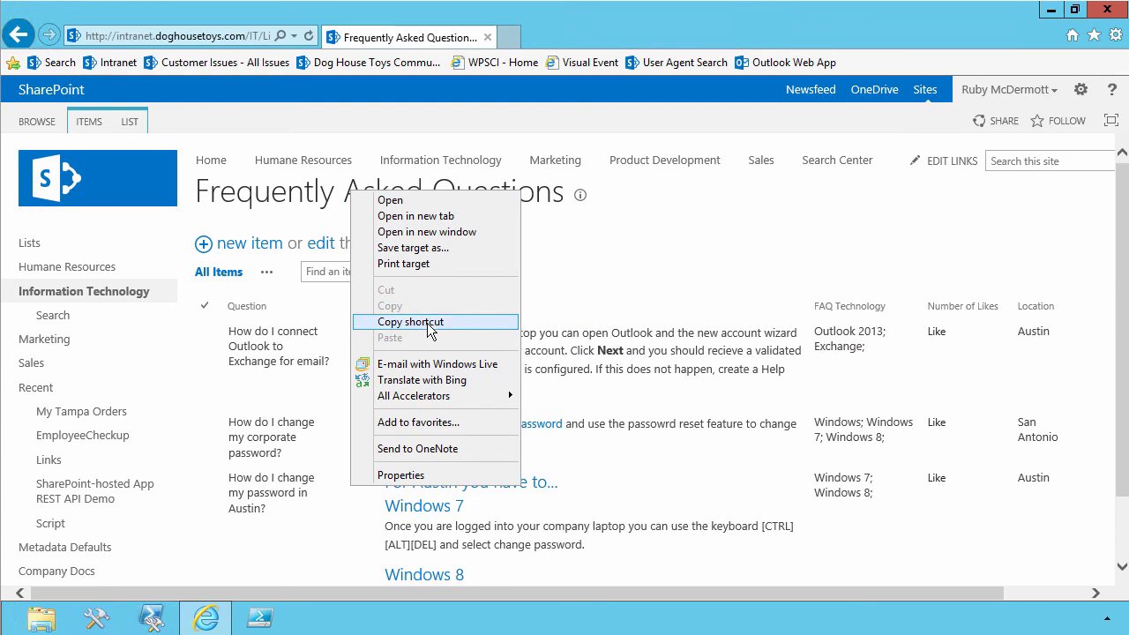
- Return to the search site and open the site collection's search query rules for the Local SharePoint Results (System) source
click(17, 35)
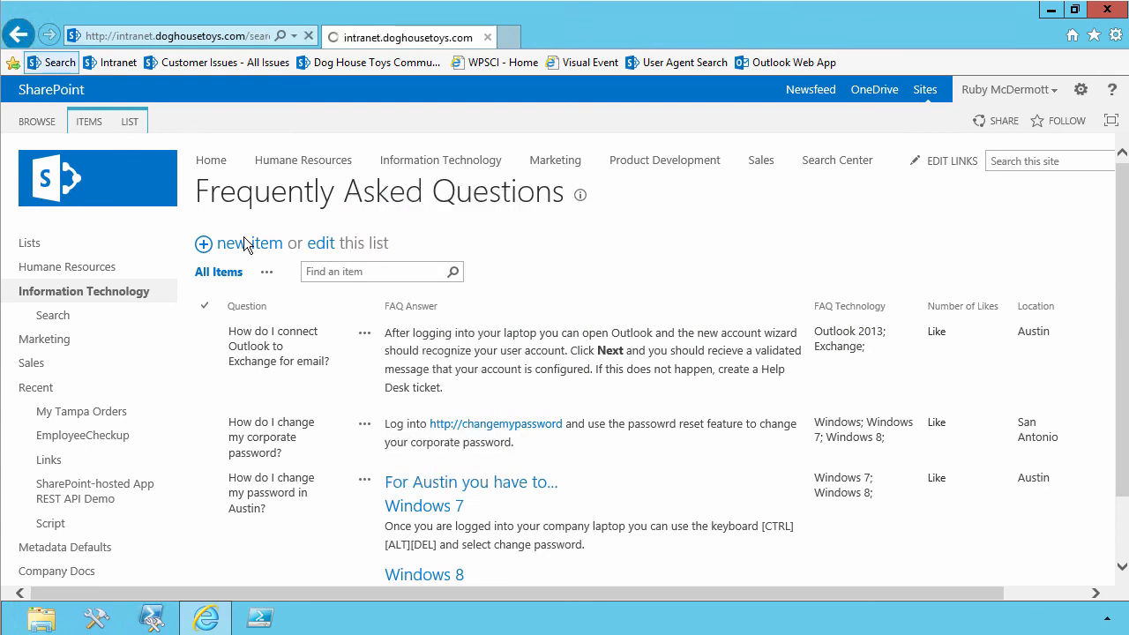
mouse_move(532, 338)
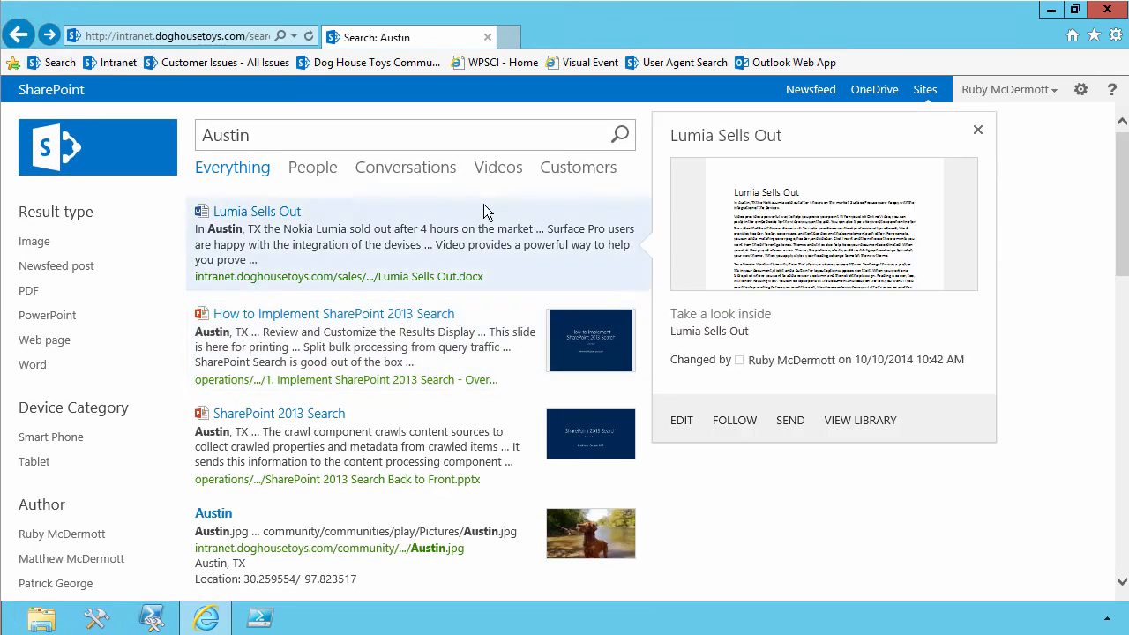
click(1080, 91)
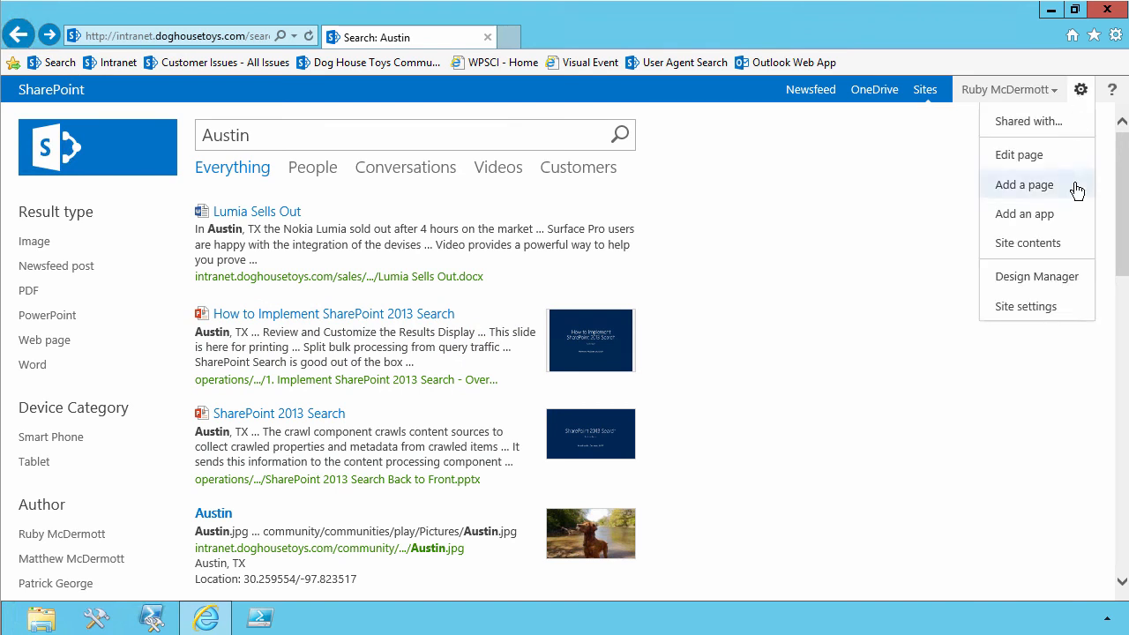
click(1034, 309)
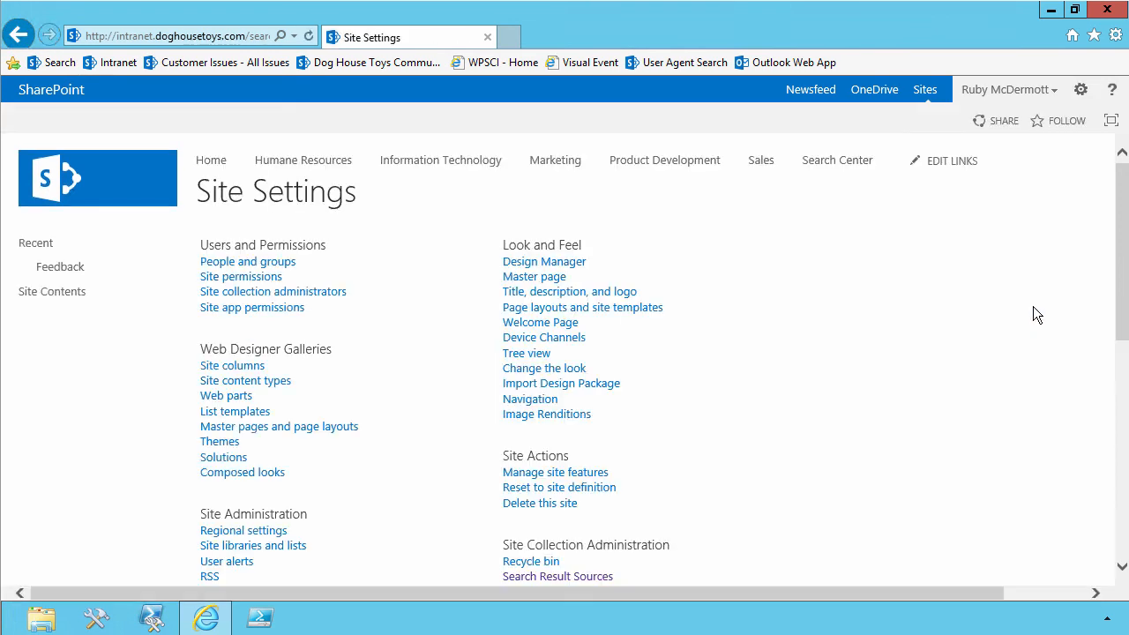
scroll(723, 499, down, 3)
click(577, 497)
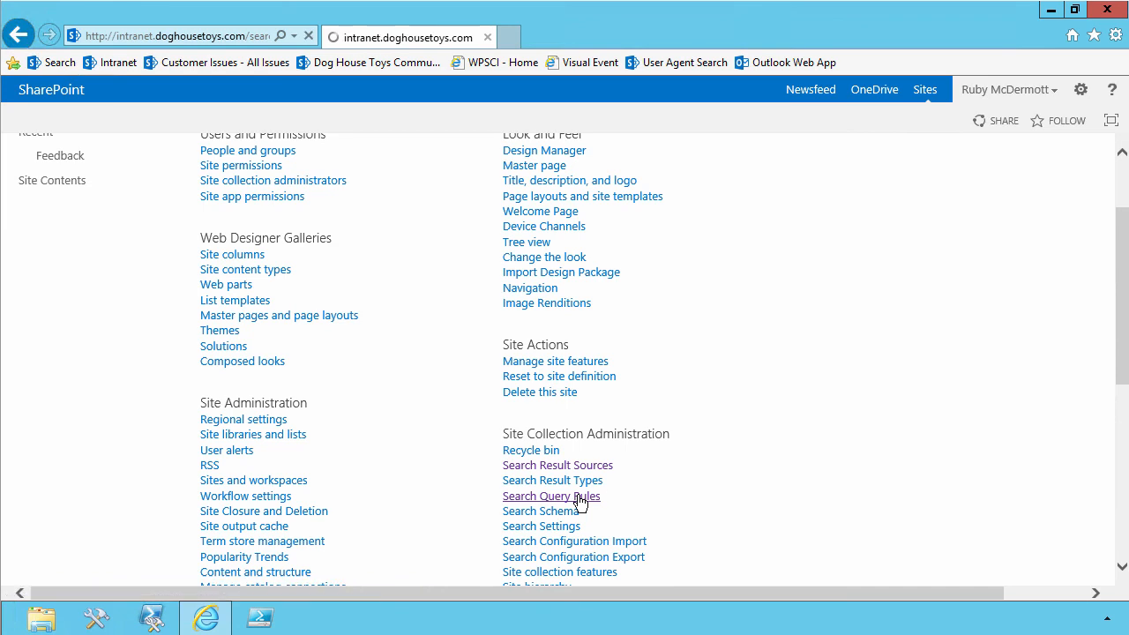
click(351, 330)
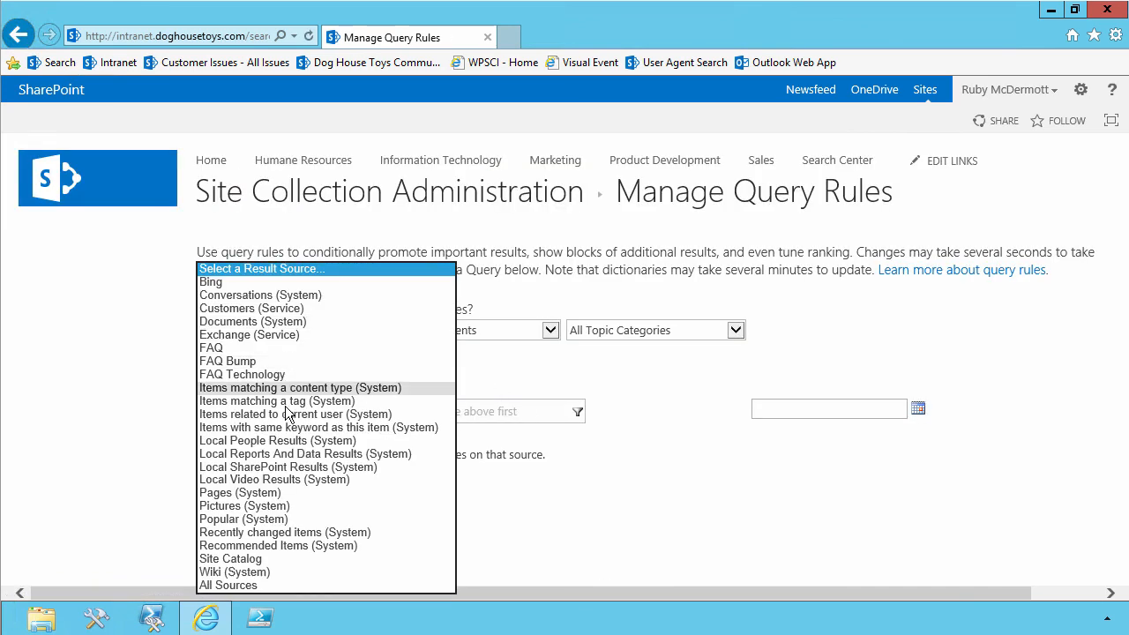
click(302, 467)
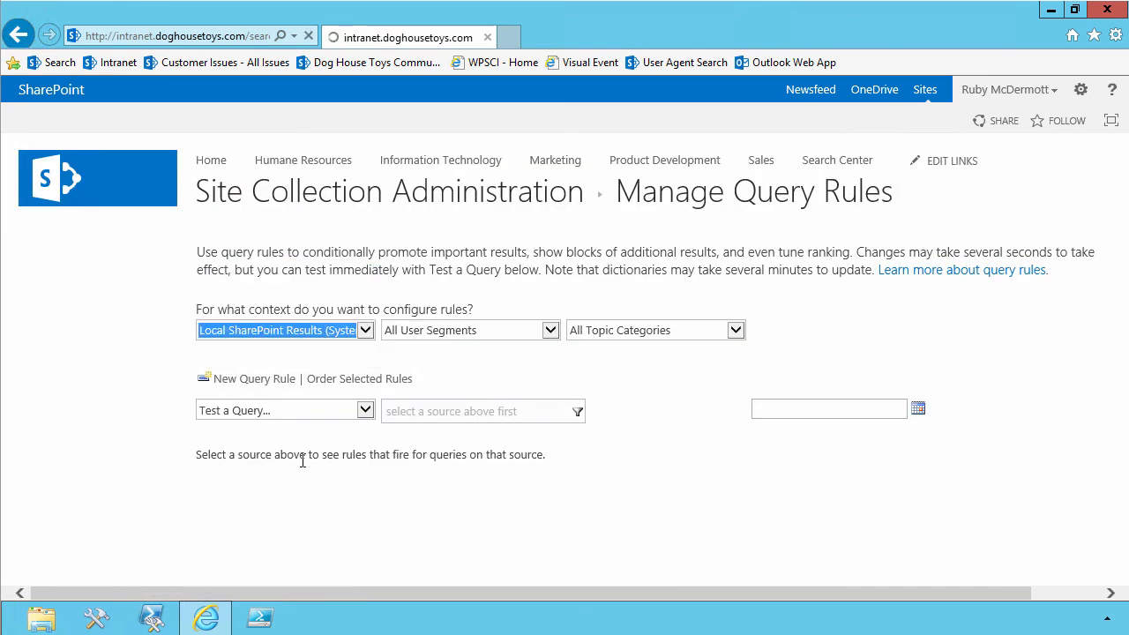
- Create a query rule named "FAQ Boost" and remove its default condition so it fires on any query text
click(278, 379)
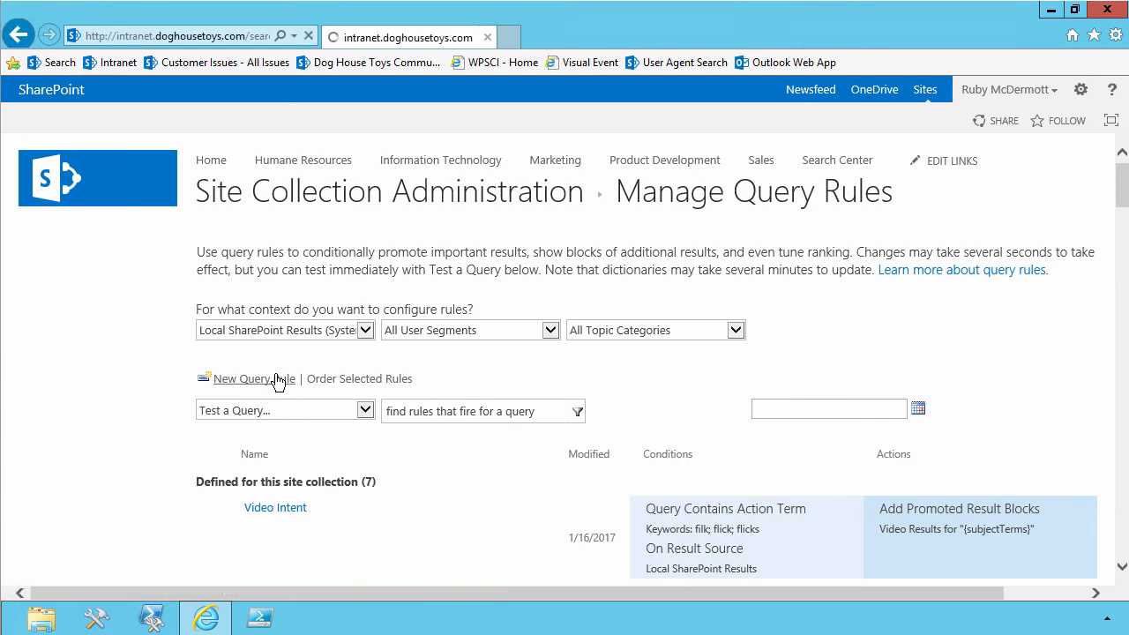
text(FAQ Boost)
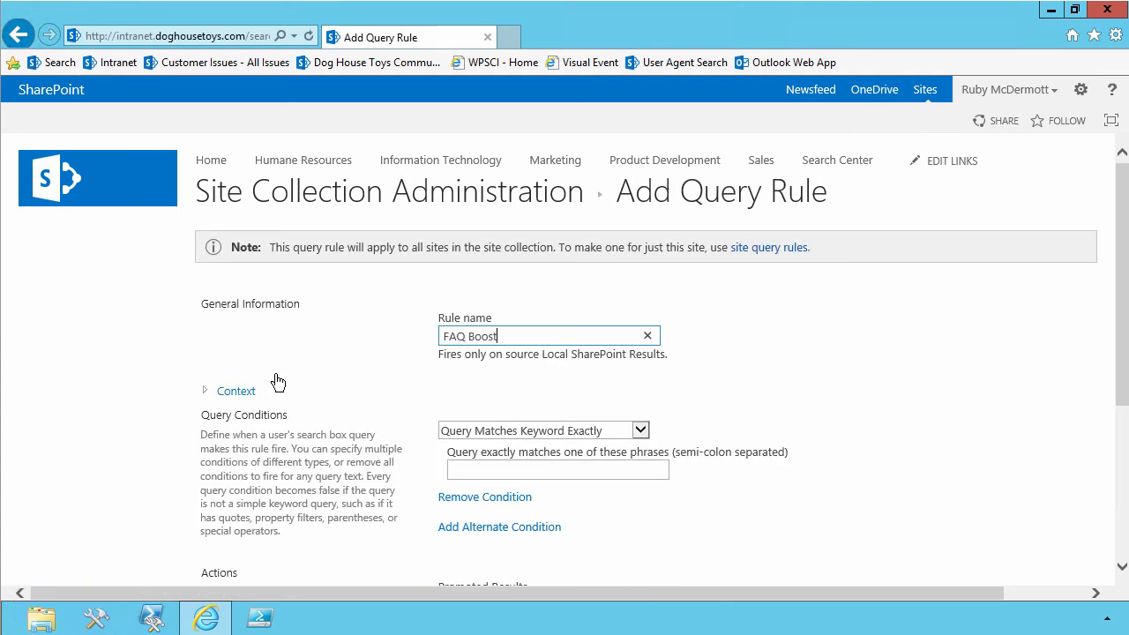
click(485, 499)
scroll(485, 506, down, 3)
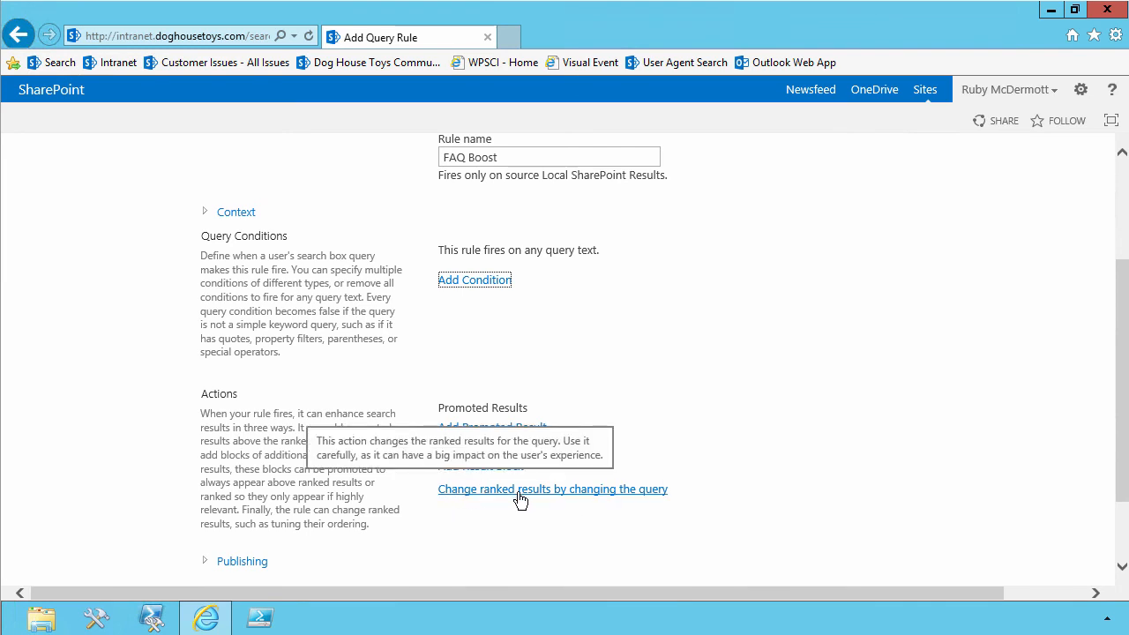
click(552, 500)
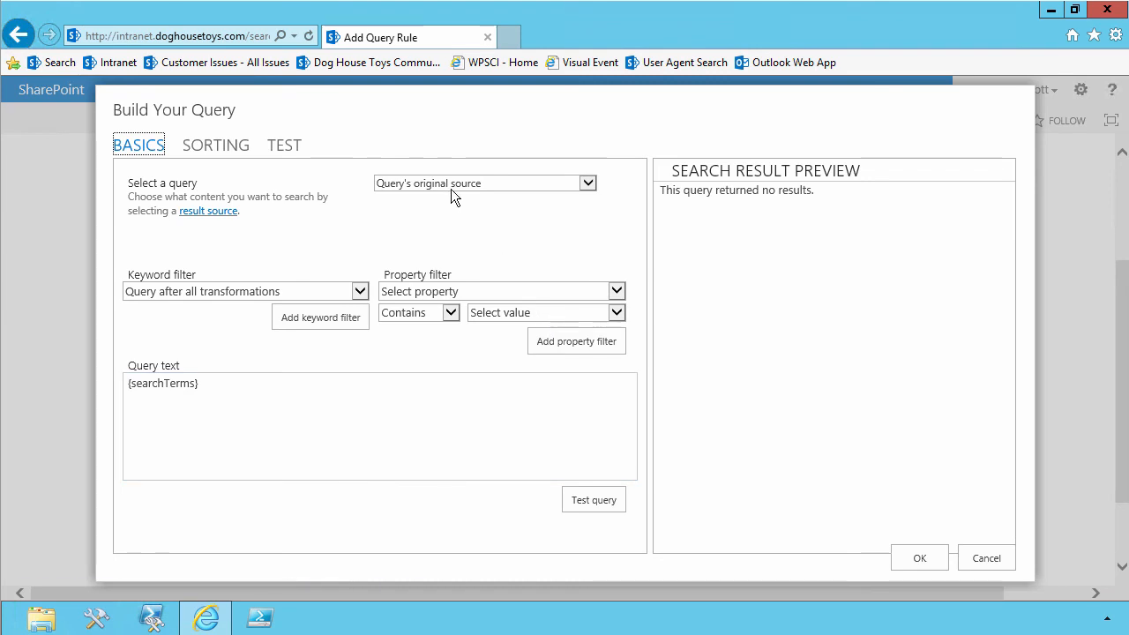
click(352, 399)
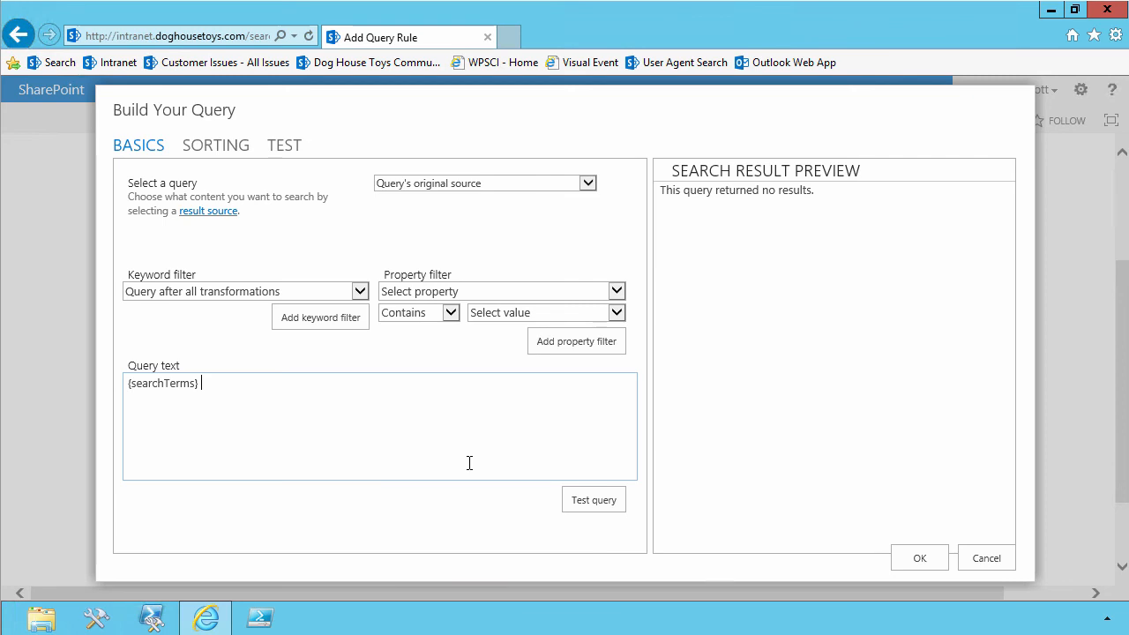
text(path:)
text(http://intranet.doghousetoys.com/IT/Lists/FAQ/AllItems.aspx)
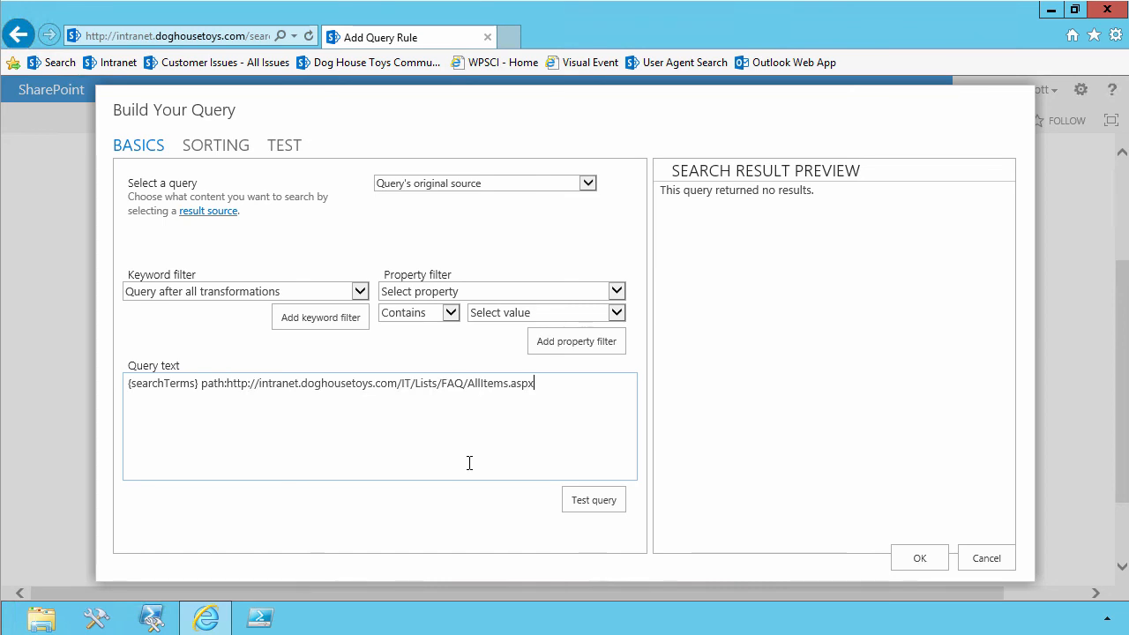
key(ctrl+shift+Left)
key(ctrl+shift+Left)
key(ctrl+shift+Left)
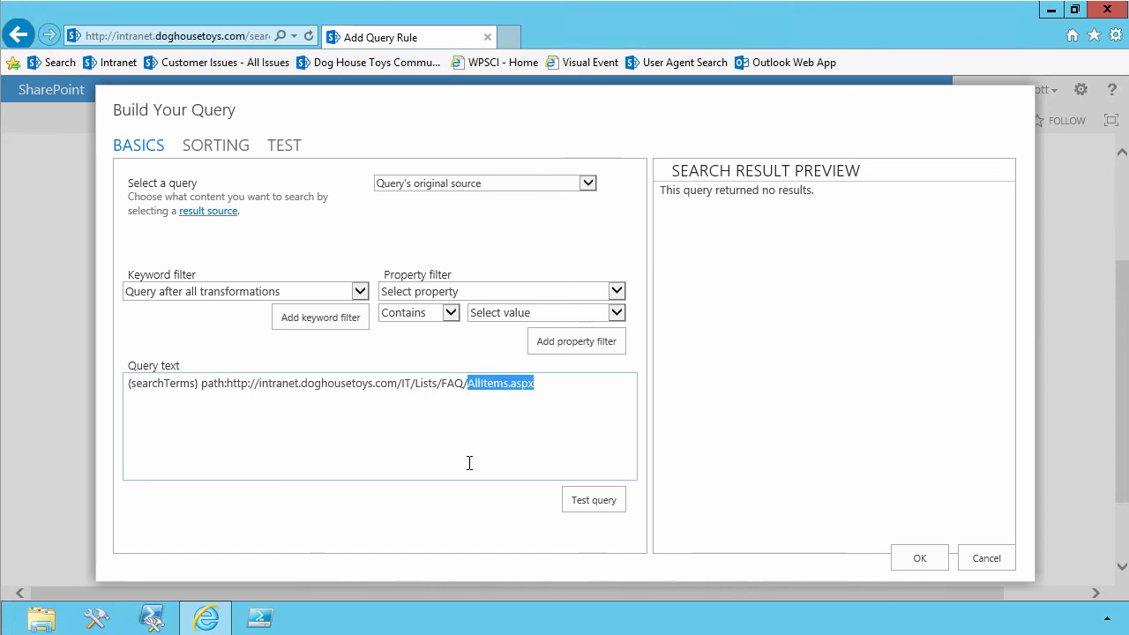
text(*)
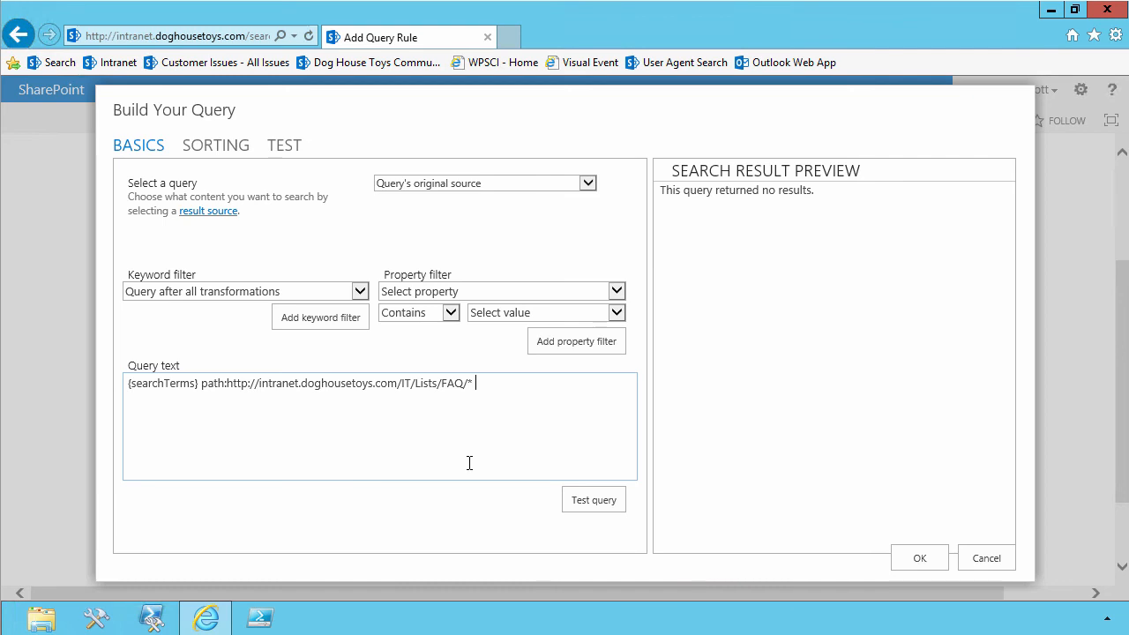
- Extend the query text with AND Title:{searchTerms}, reusing the {searchTerms} variable from its beginning
text(AND Title)
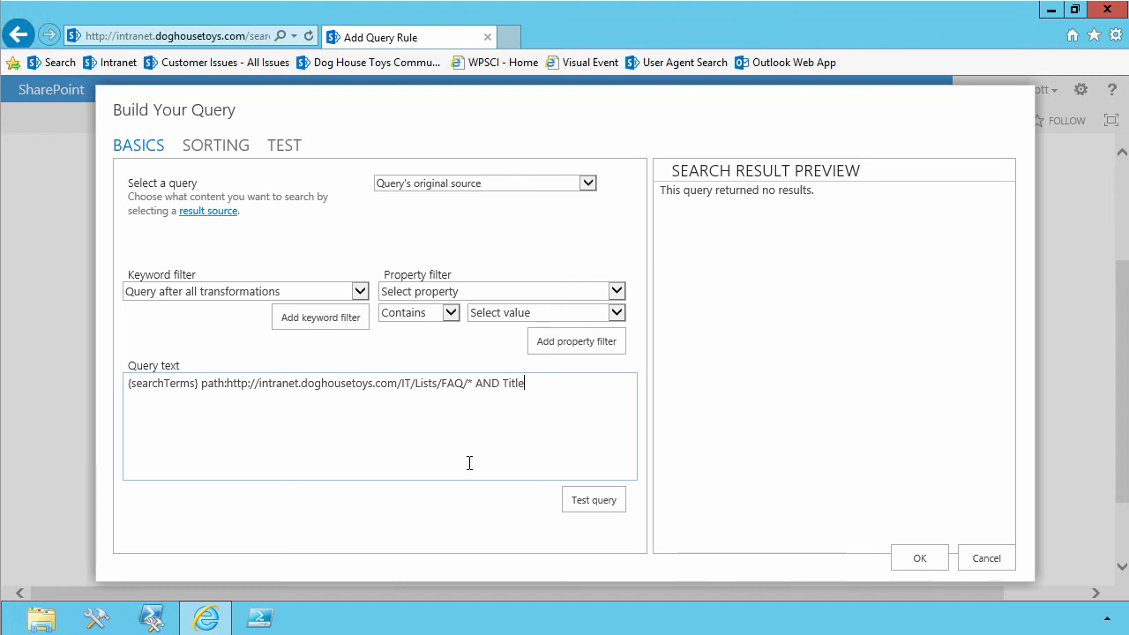
text(:)
key(shift+Right)
key(shift+Right)
key(shift+Right)
key(shift+Right)
key(shift+Right)
key(shift+Right)
key(shift+Right)
key(shift+Right)
key(shift+Right)
key(shift+Right)
key(shift+Right)
key(shift+Right)
key(shift+Right)
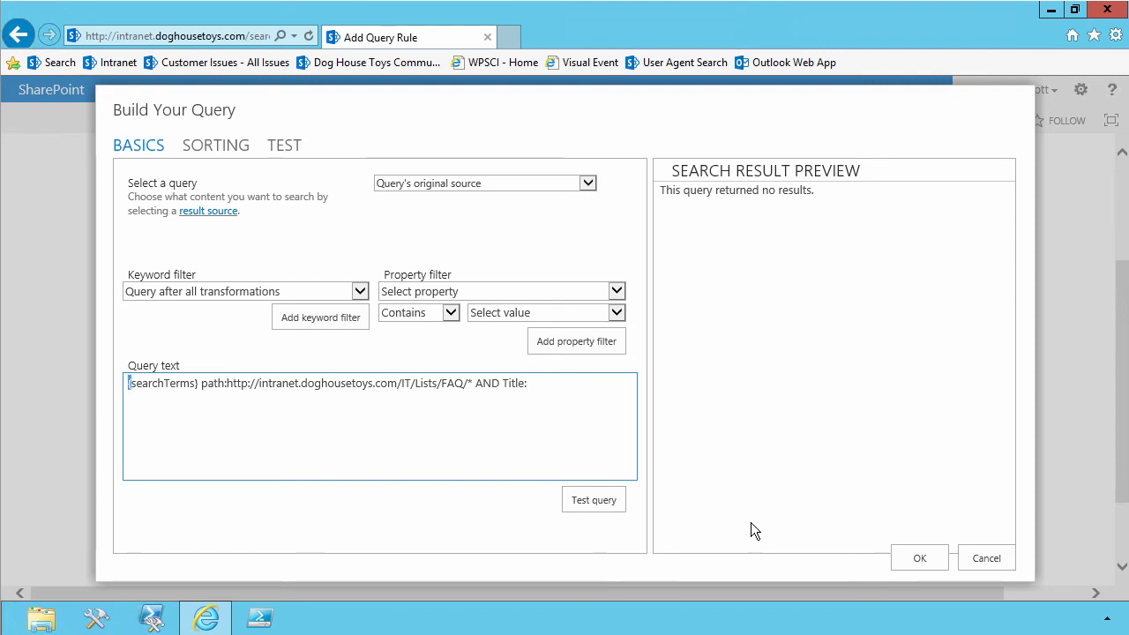
key(ctrl+c)
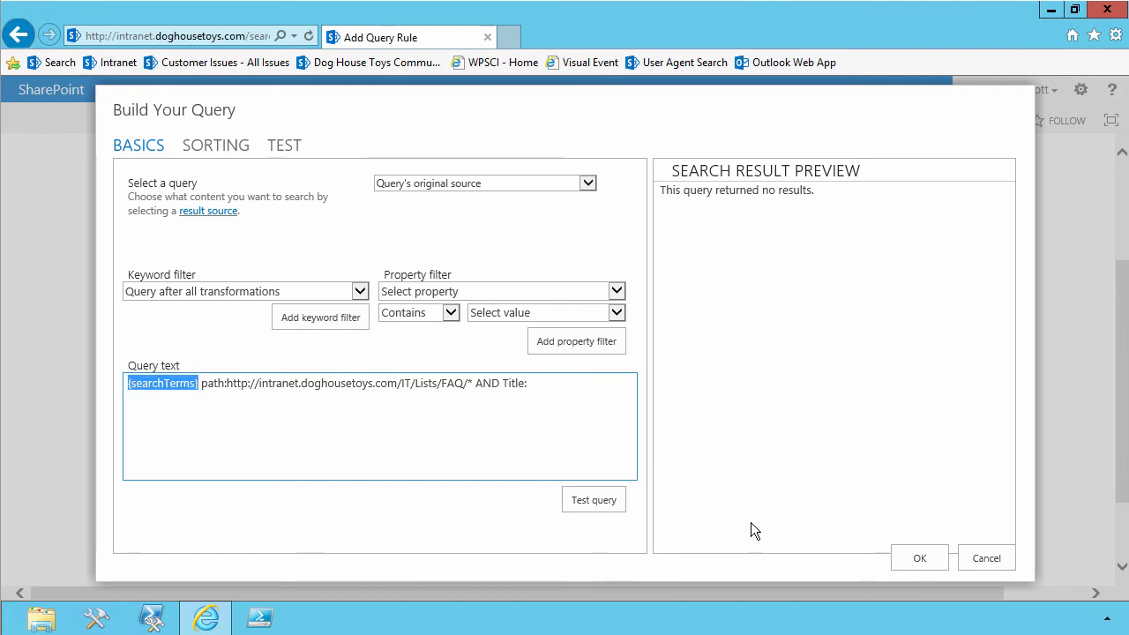
key(End)
key(ctrl+v)
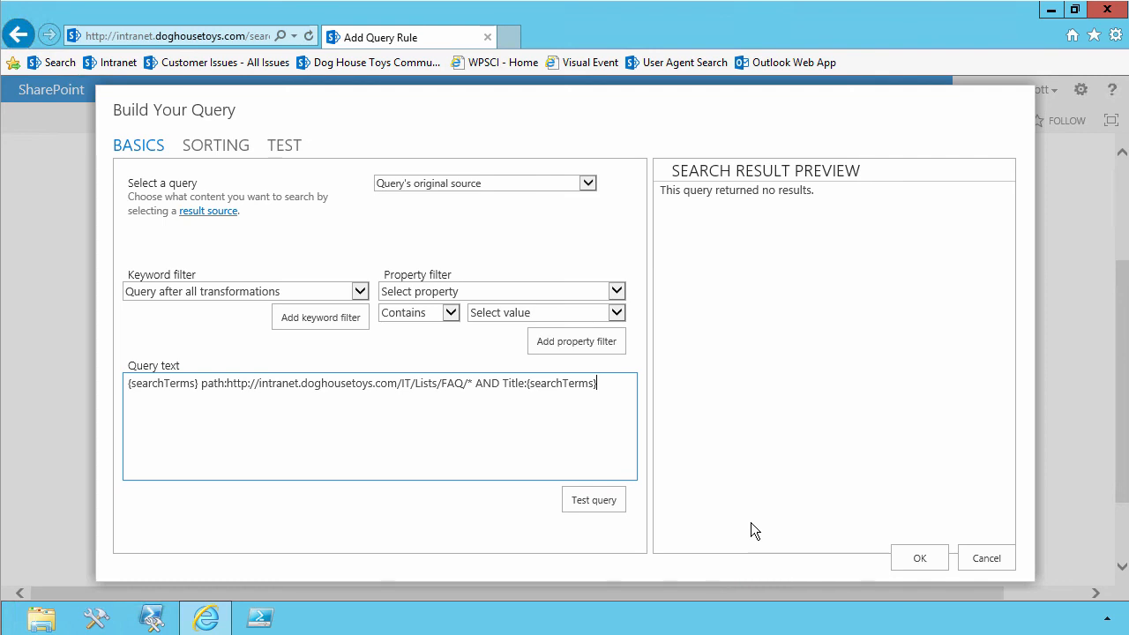
- Wrap the path and Title clauses of the query text in an optional {? } expression
text(})
key(BackSpace)
key(Home)
key(ctrl+Right)
text(()
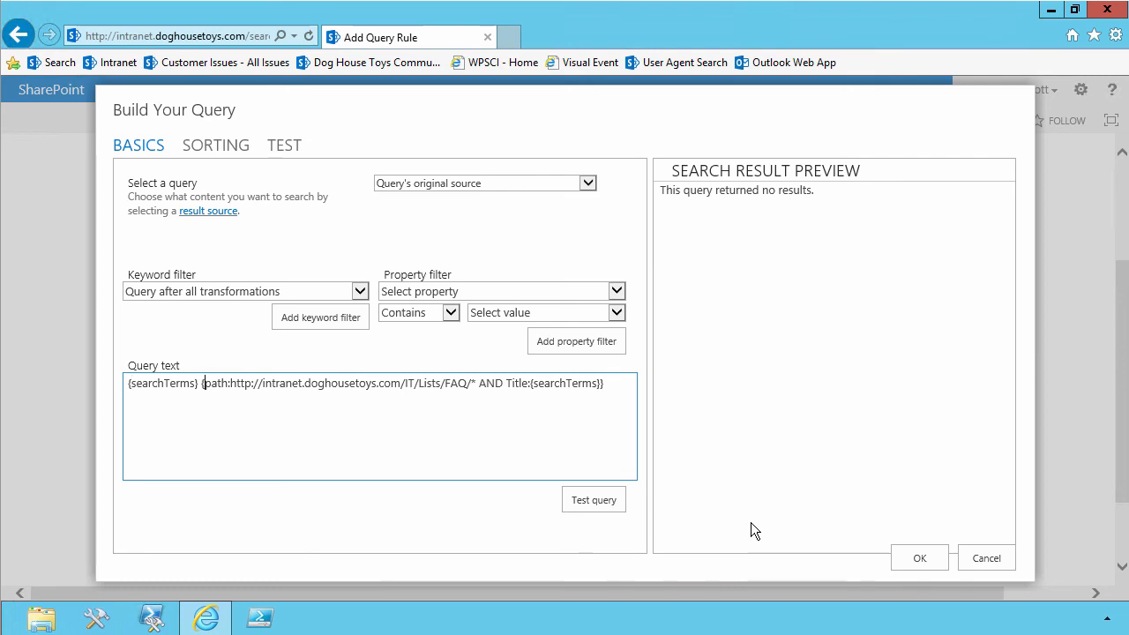
text(?)
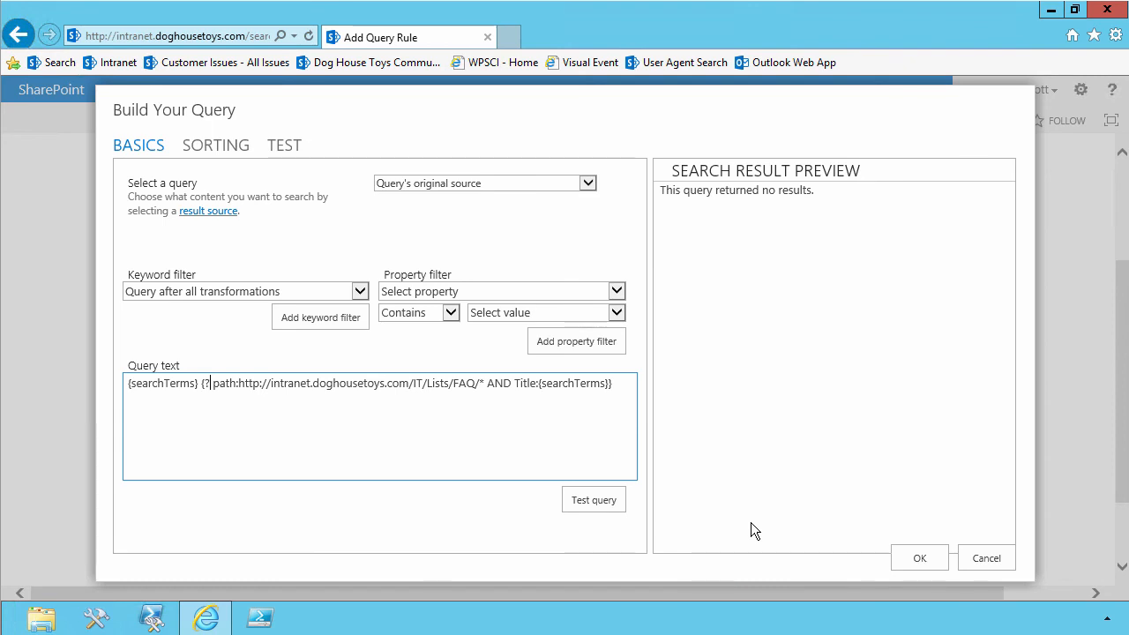
- Insert XRANK(cb 100) at the start of the optional expression and enclose its FAQ path URL in double quotation marks
text(XRANK)
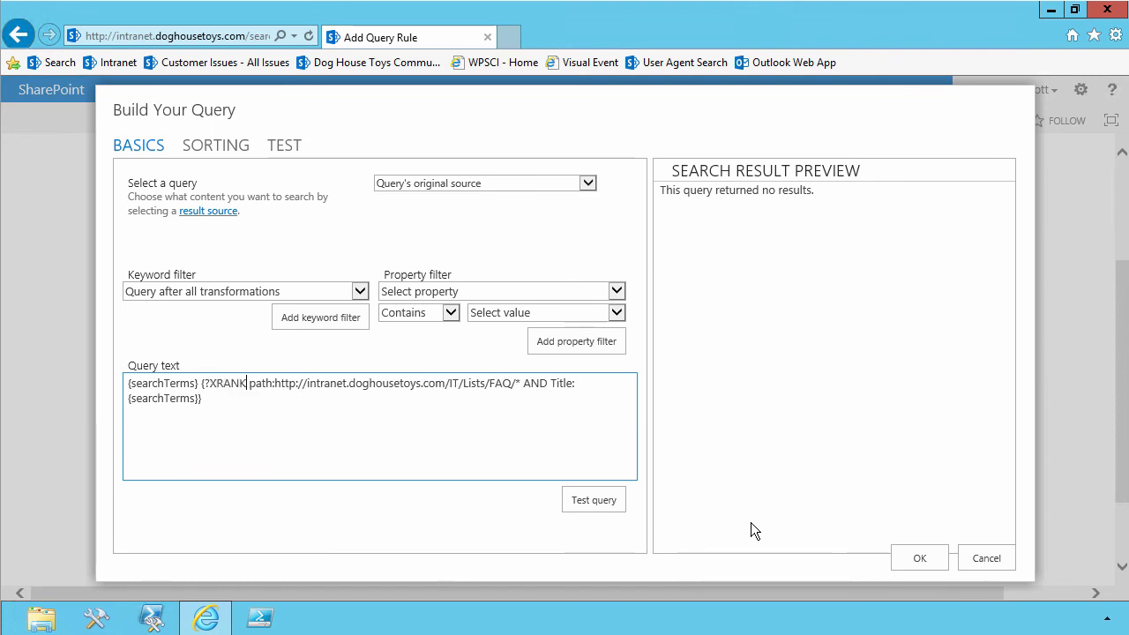
text(()
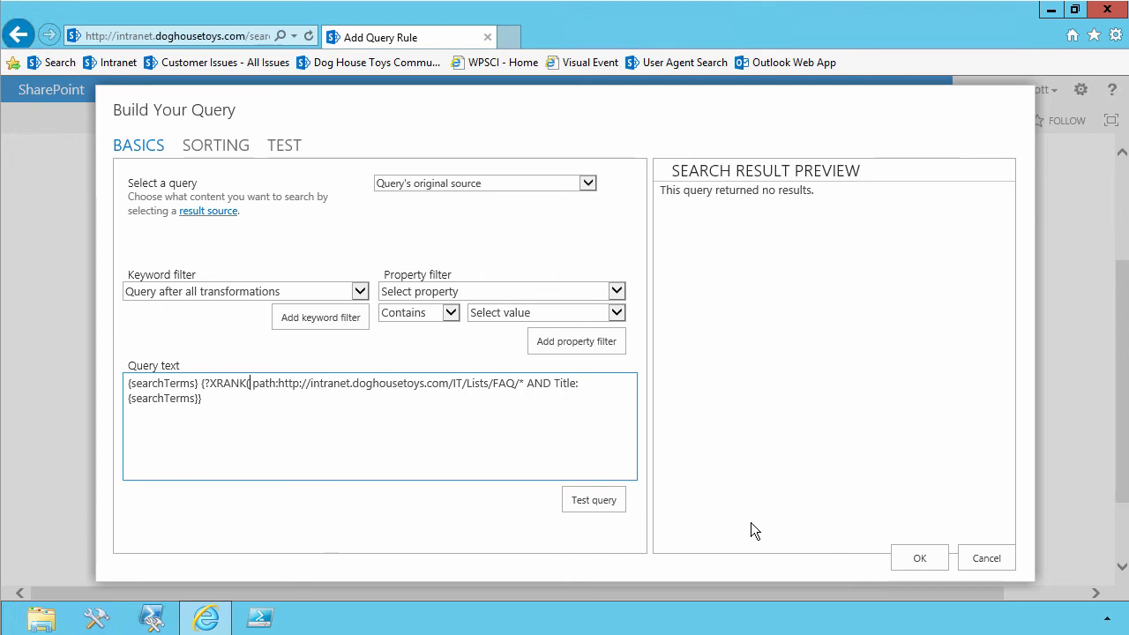
text(cb 100))
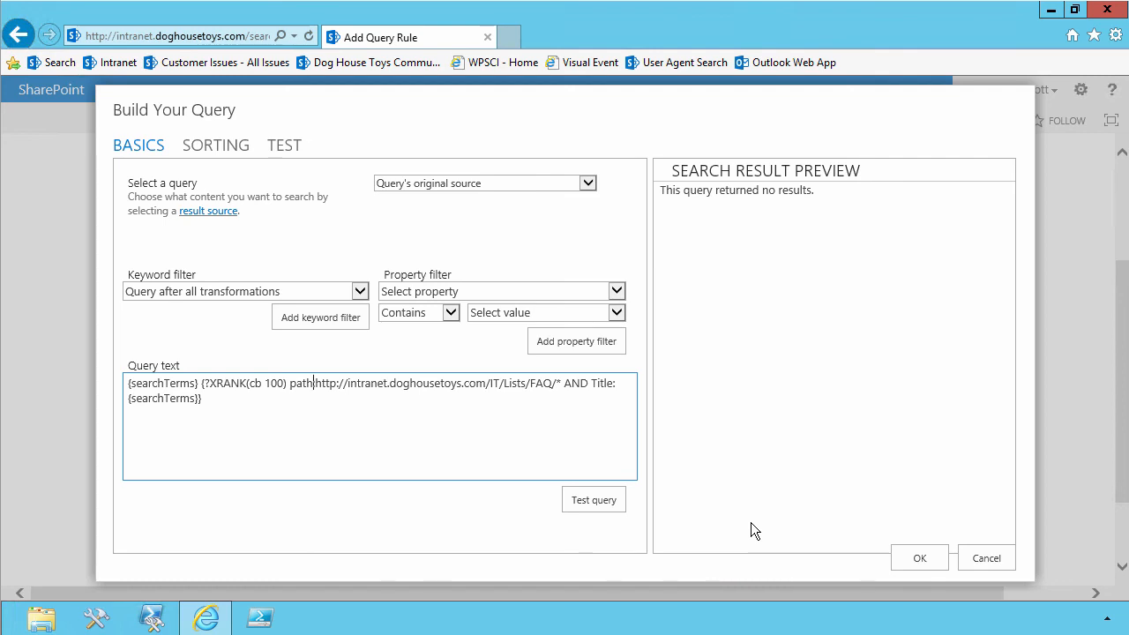
text(:")
key(End)
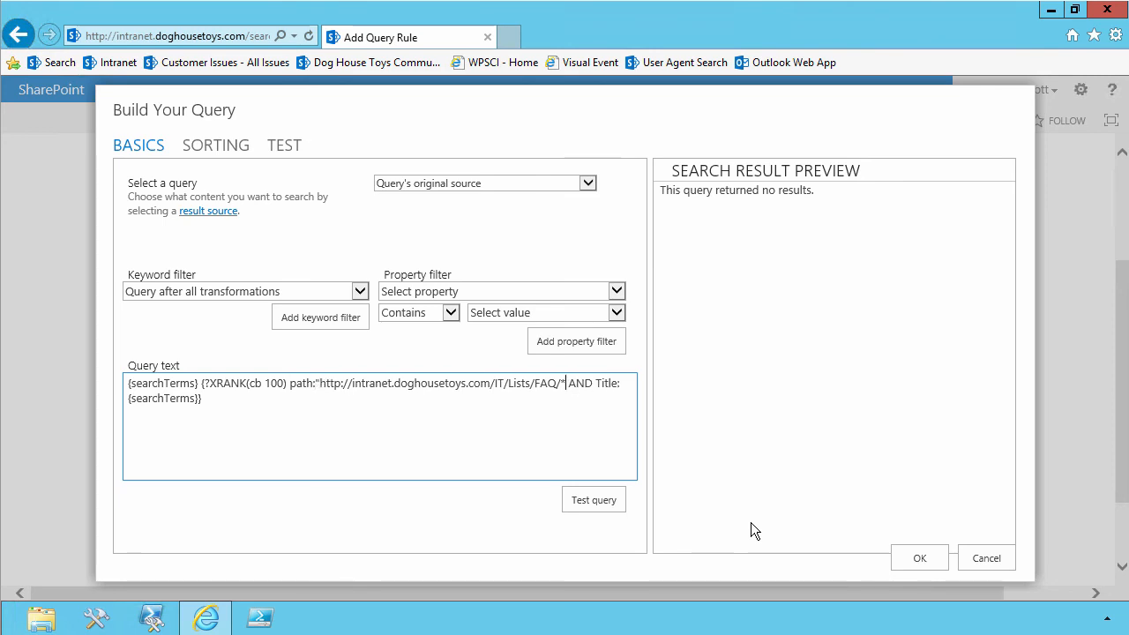
text(")
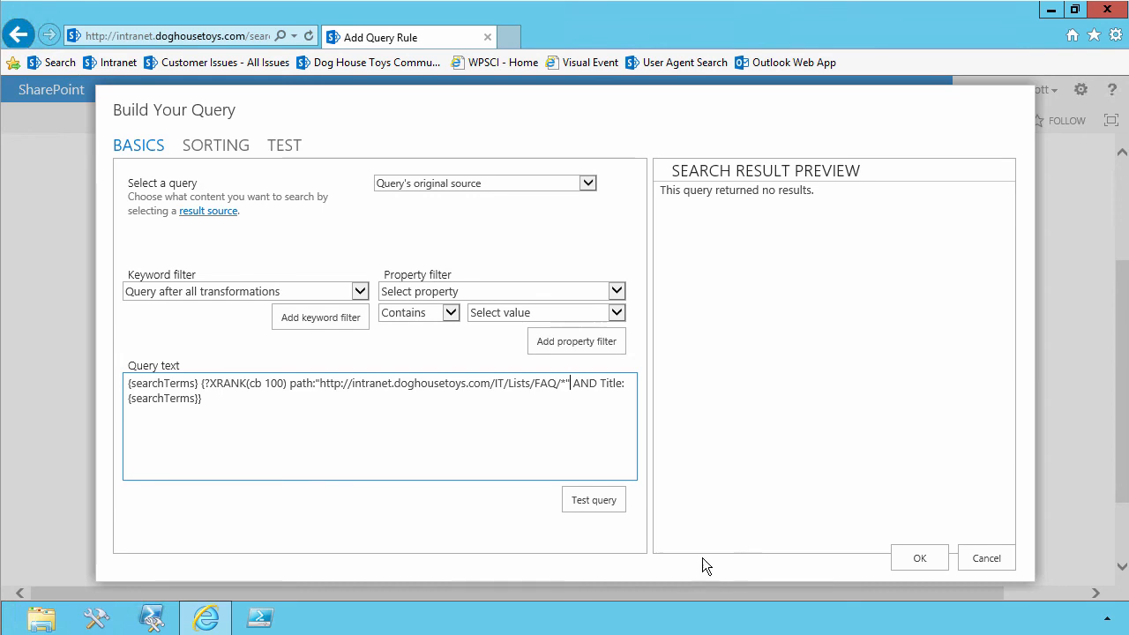
- Test the query template with Austin as the {searchTerms} value
click(582, 499)
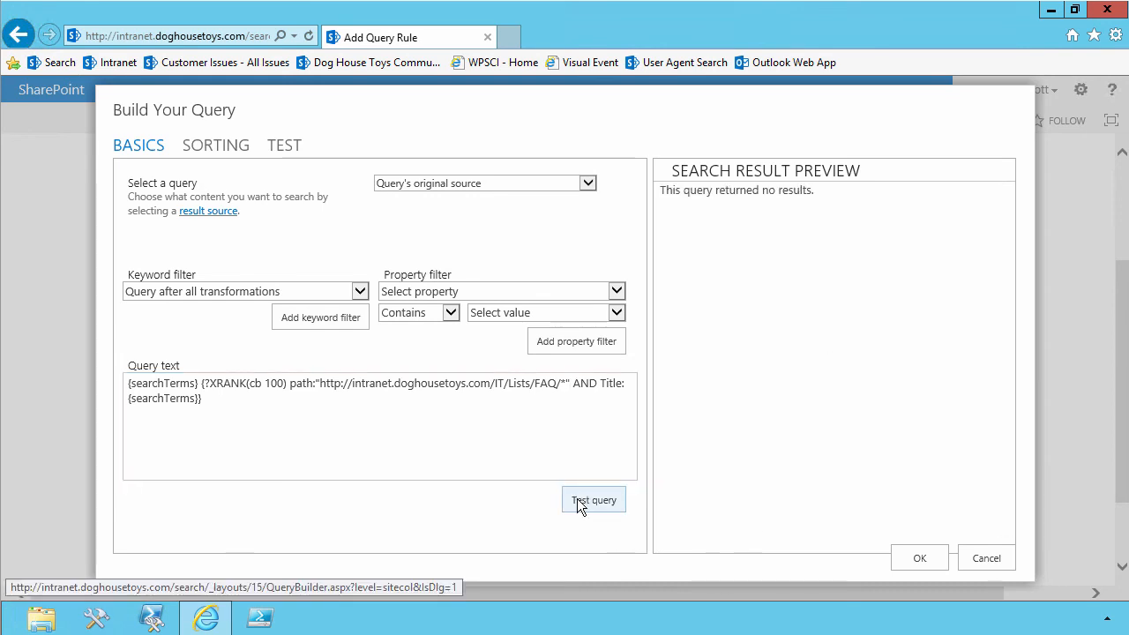
click(288, 149)
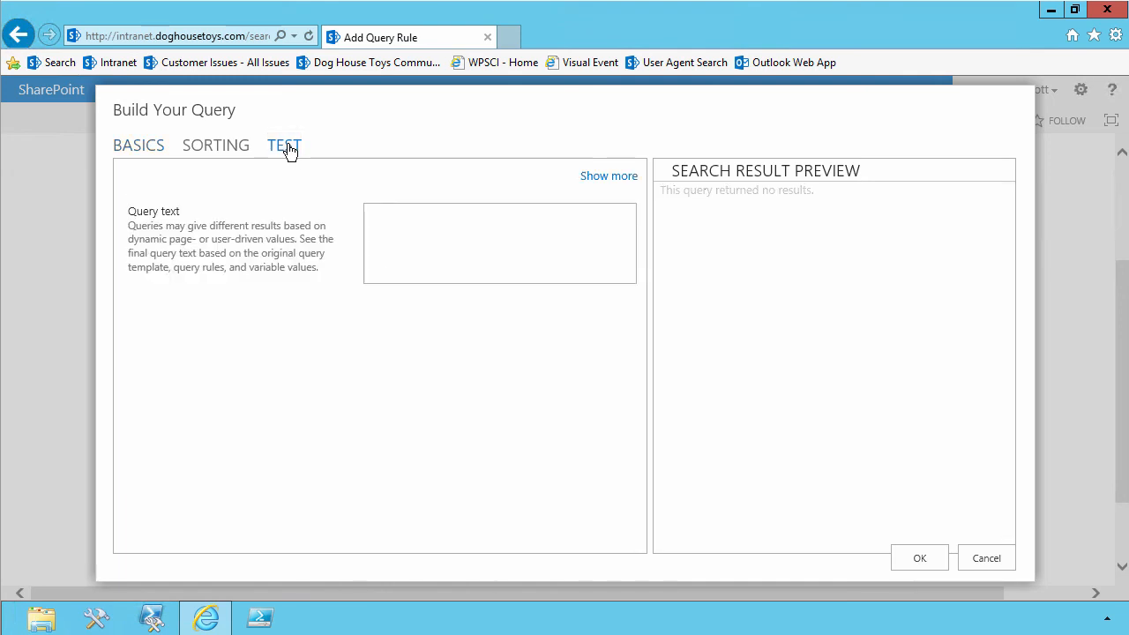
click(578, 171)
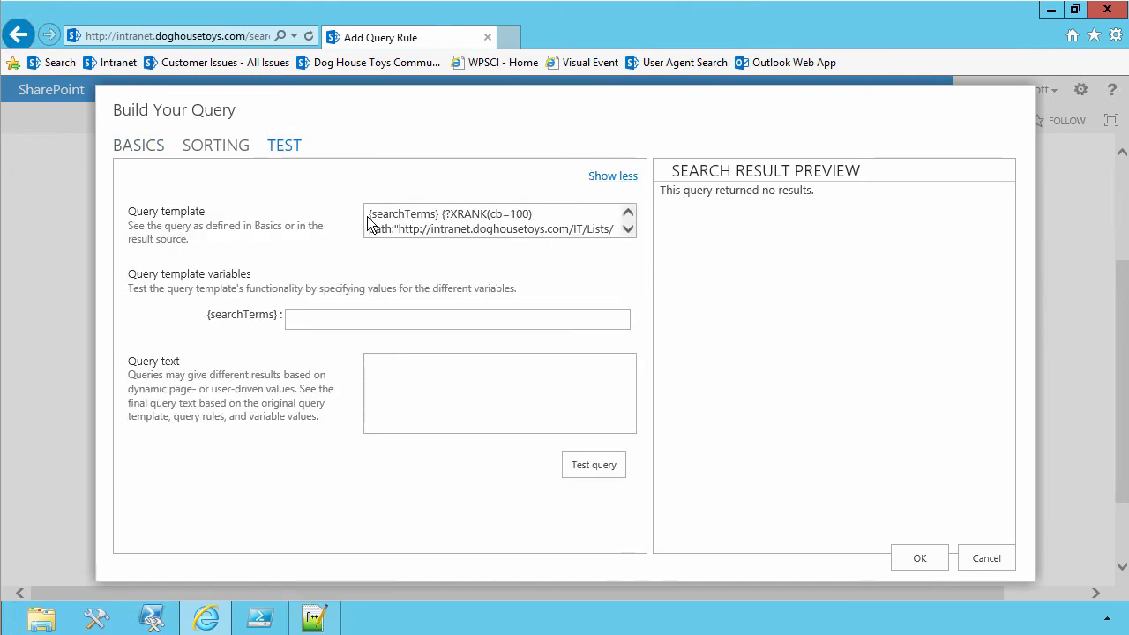
text(Austin)
click(579, 466)
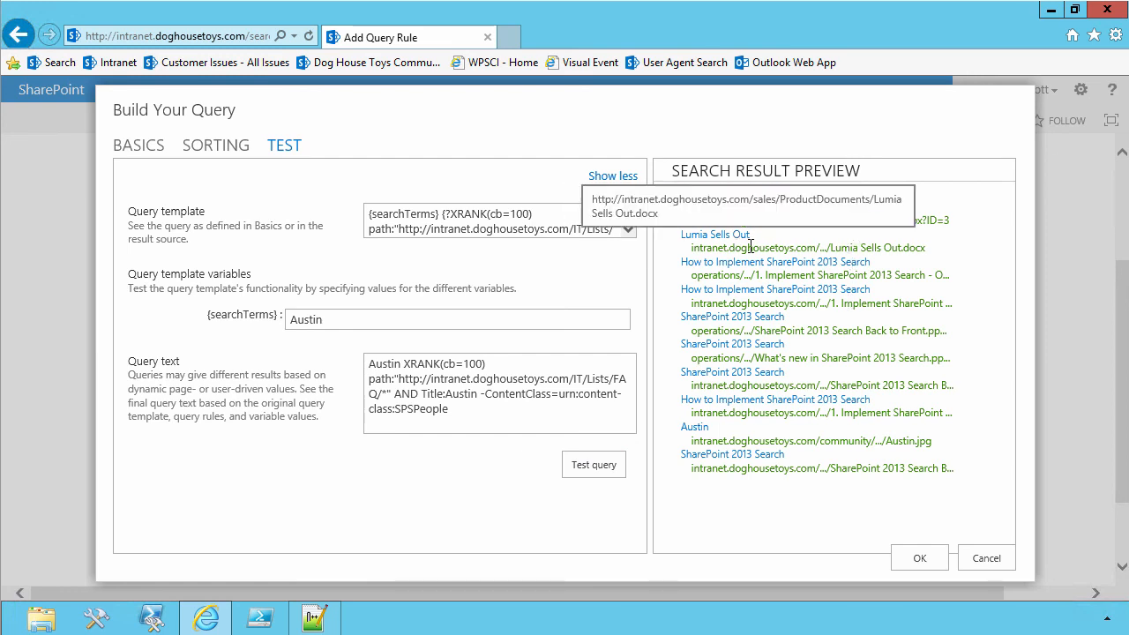
- Accept the modified ranked results query and save the FAQ Boost rule
click(908, 557)
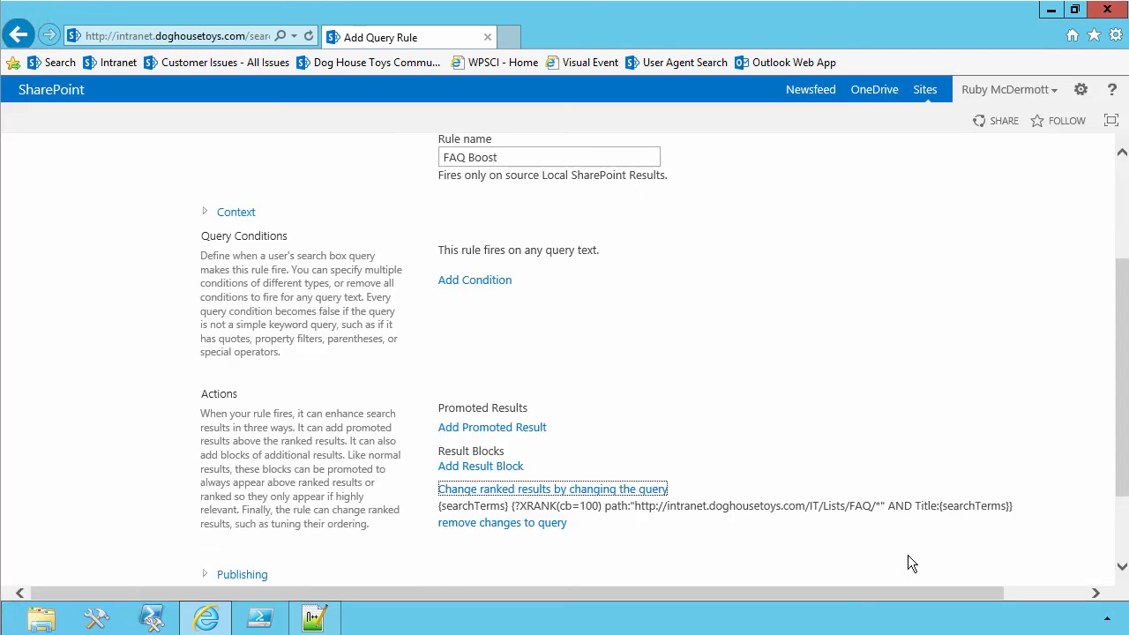
scroll(803, 539, down, 1)
scroll(803, 539, down, 1)
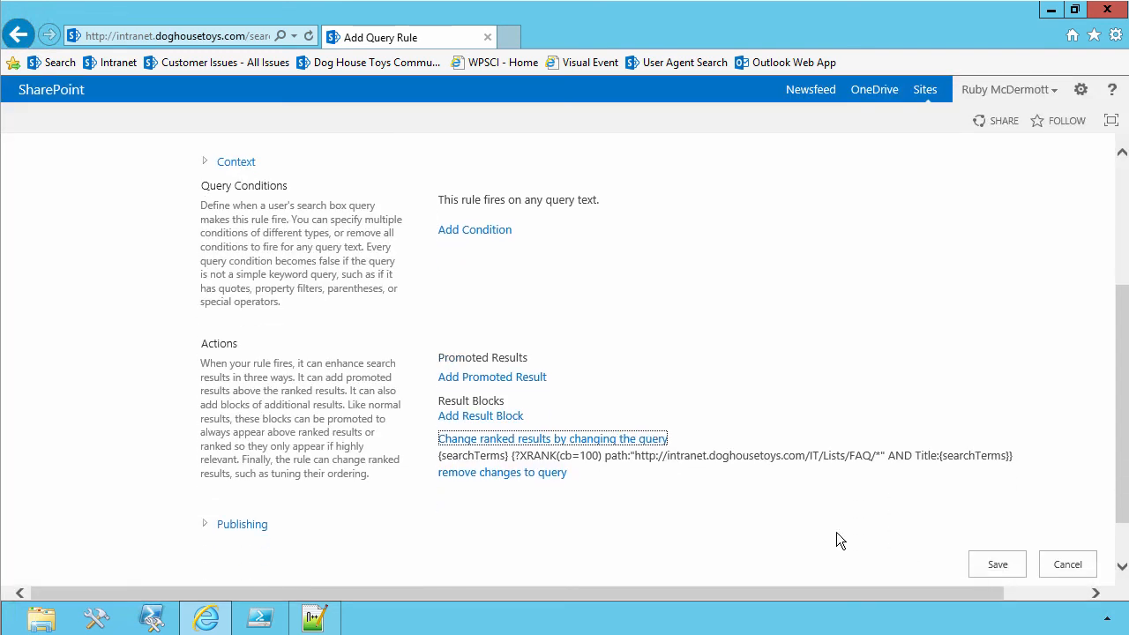
click(1003, 563)
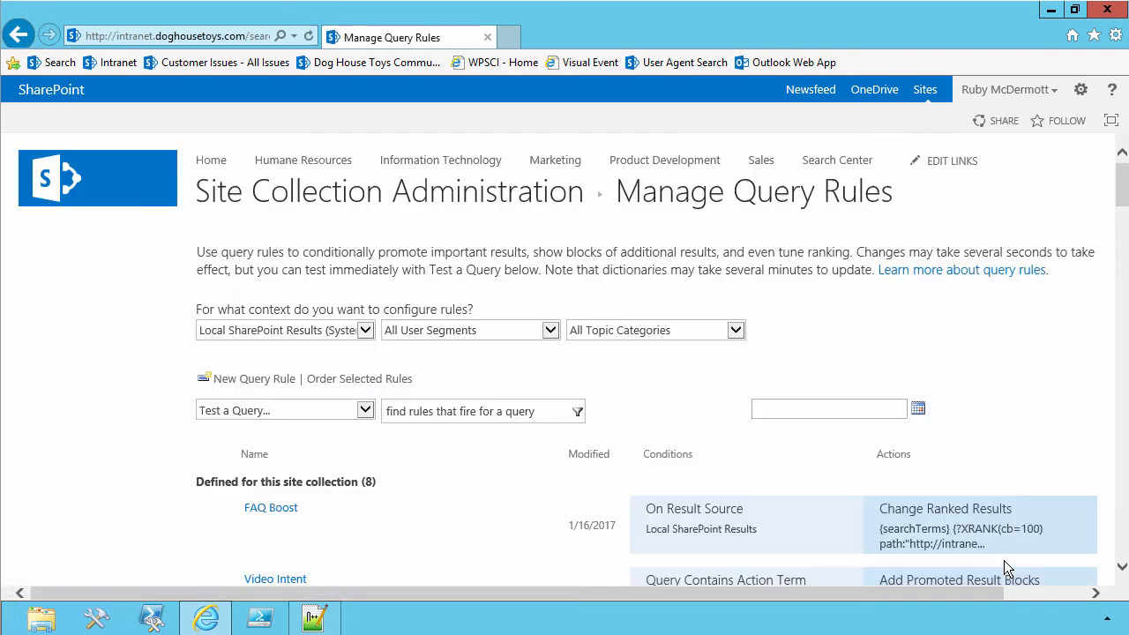
- Search the Search Center for Austin and preview the FAQ item about changing a password
click(46, 176)
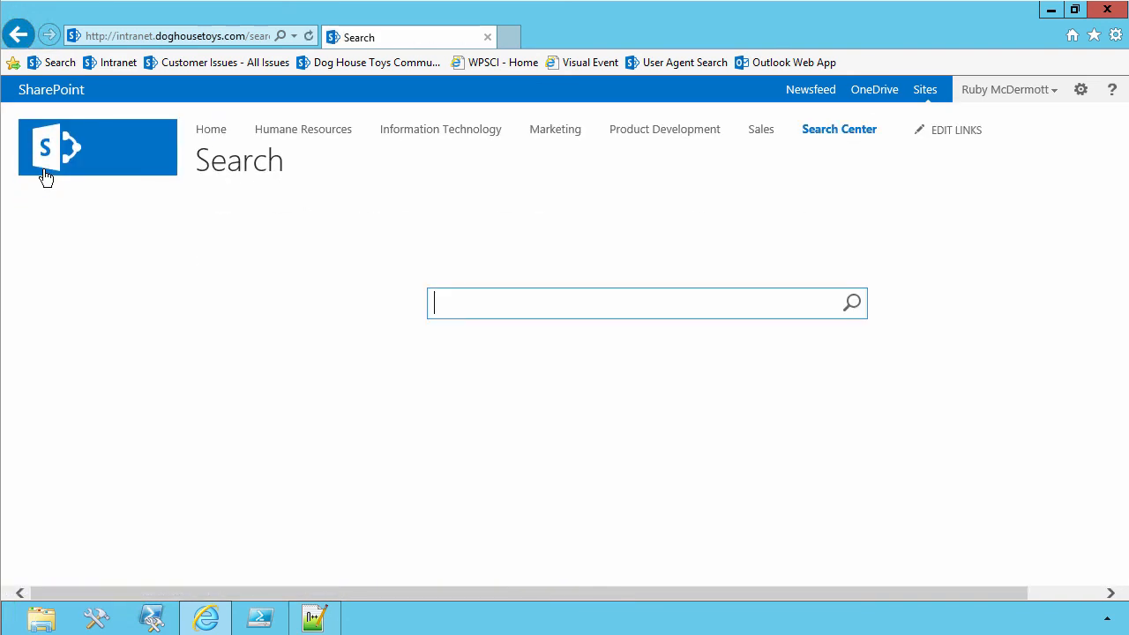
text(Austin)
key(Return)
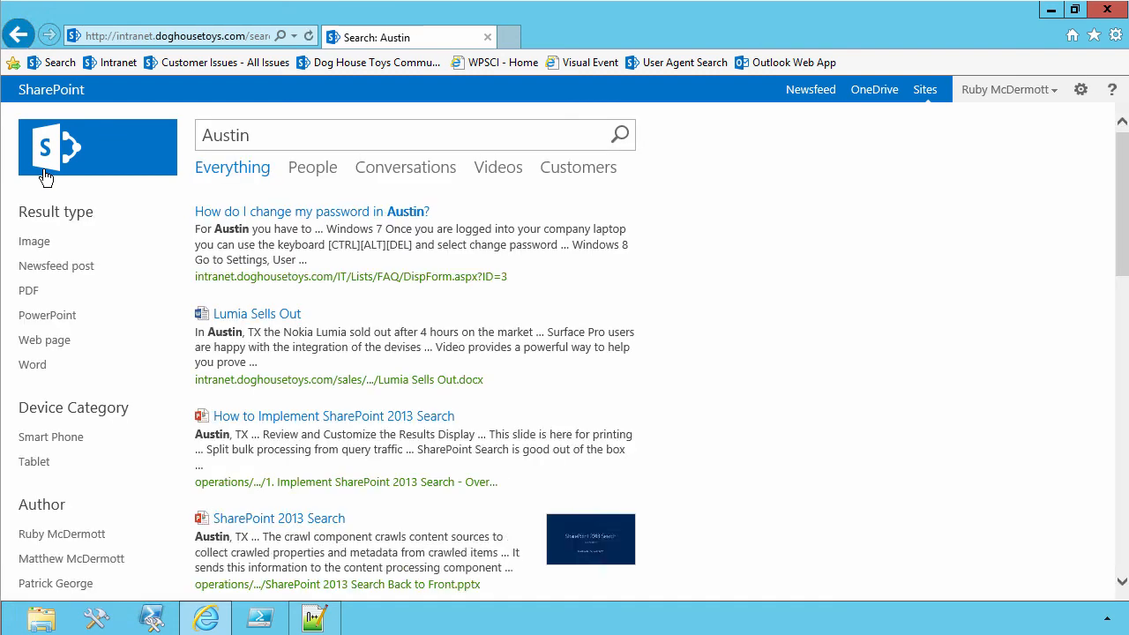
mouse_move(404, 280)
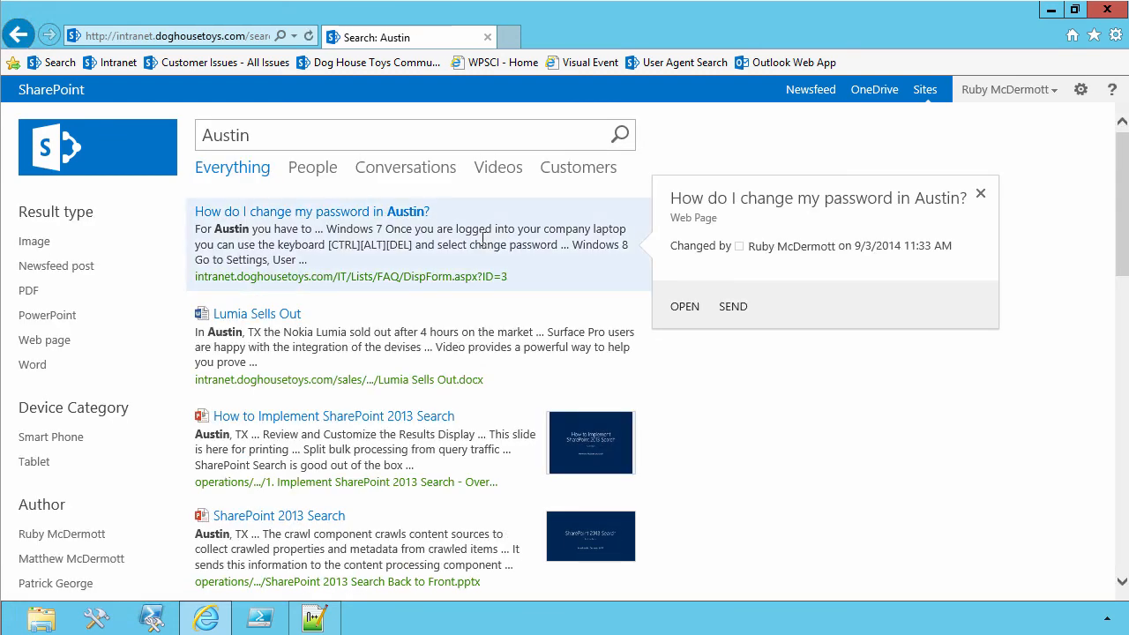